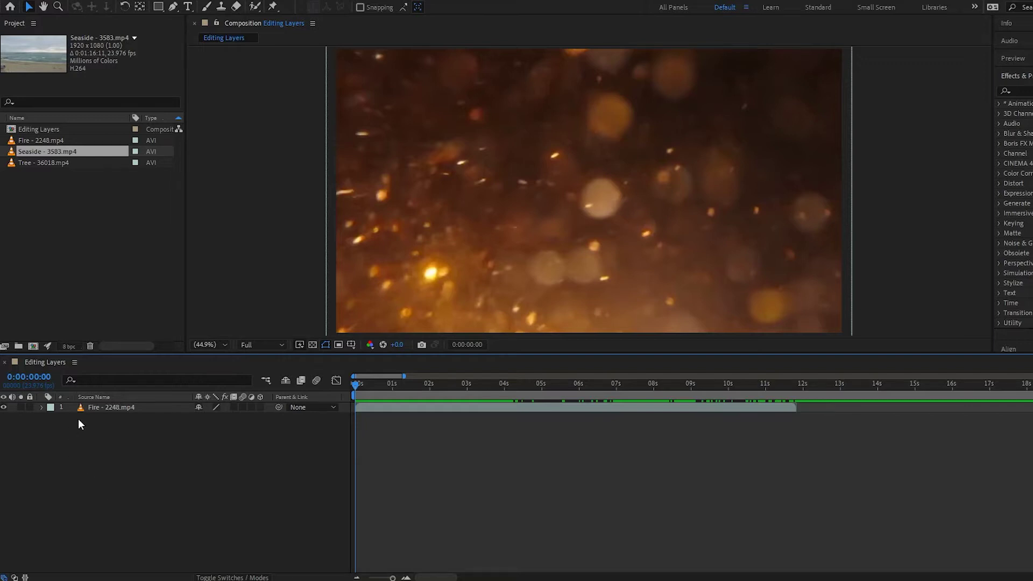
Select the Fire - 2248.mp4 layer and scrub around its start and end to examine where the clip begins and ends.
click(107, 407)
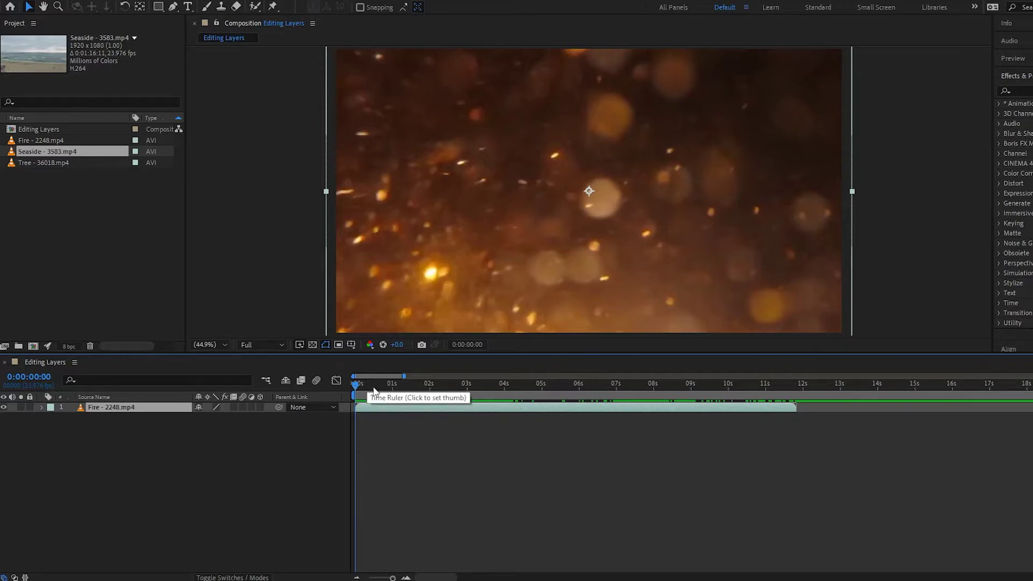
drag(373, 388, 396, 387)
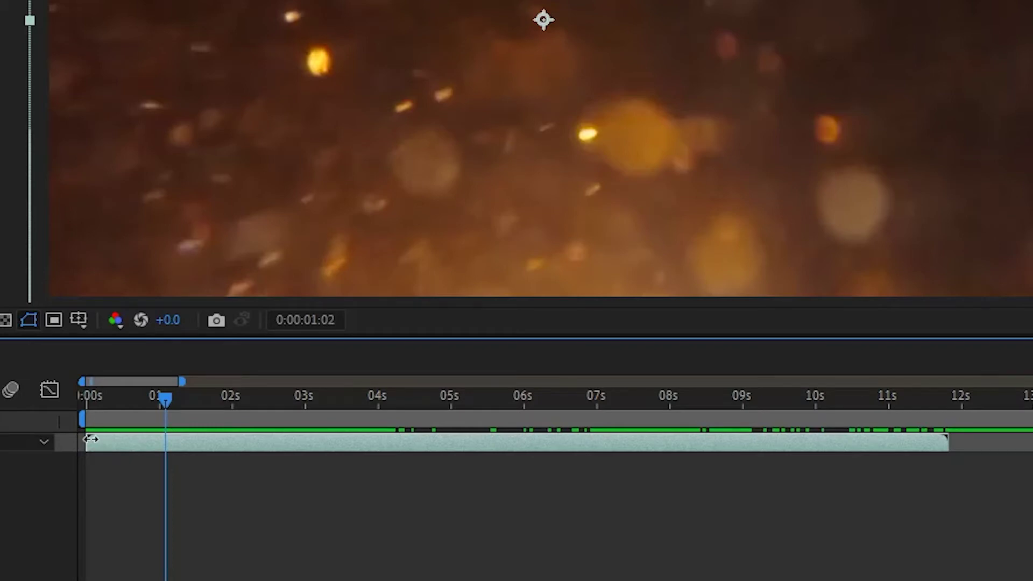
drag(115, 391, 110, 390)
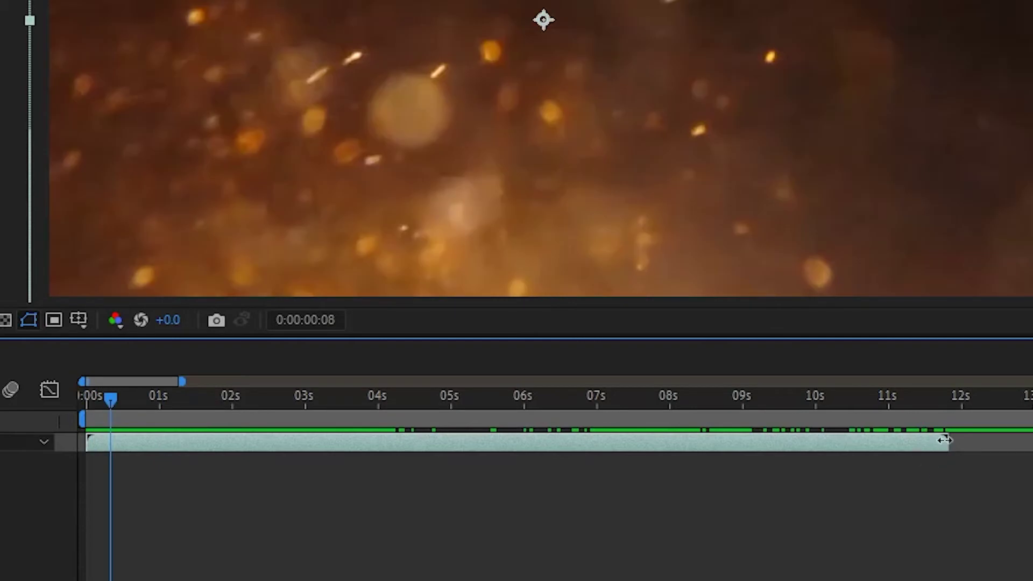
click(941, 399)
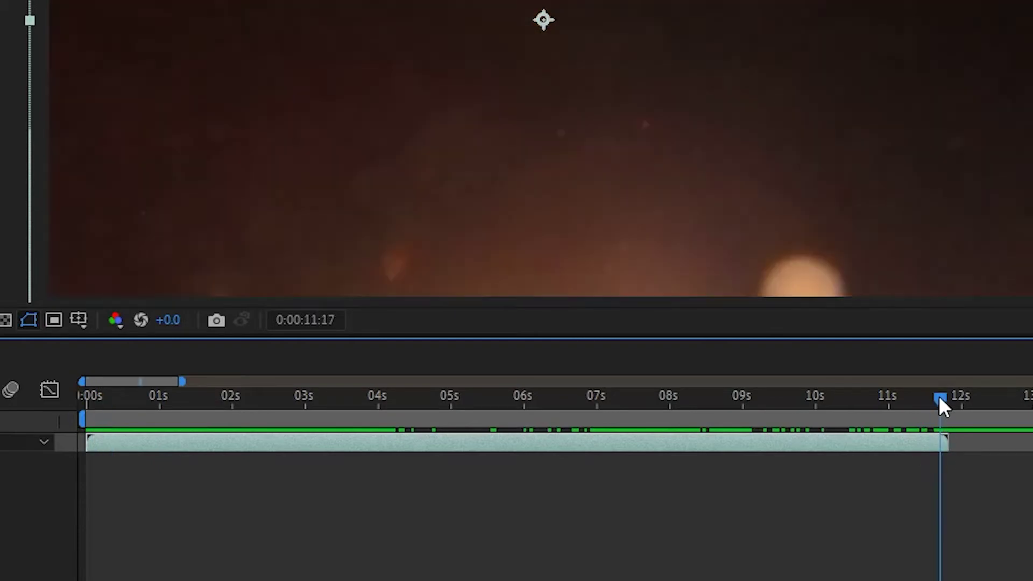
drag(939, 397, 944, 398)
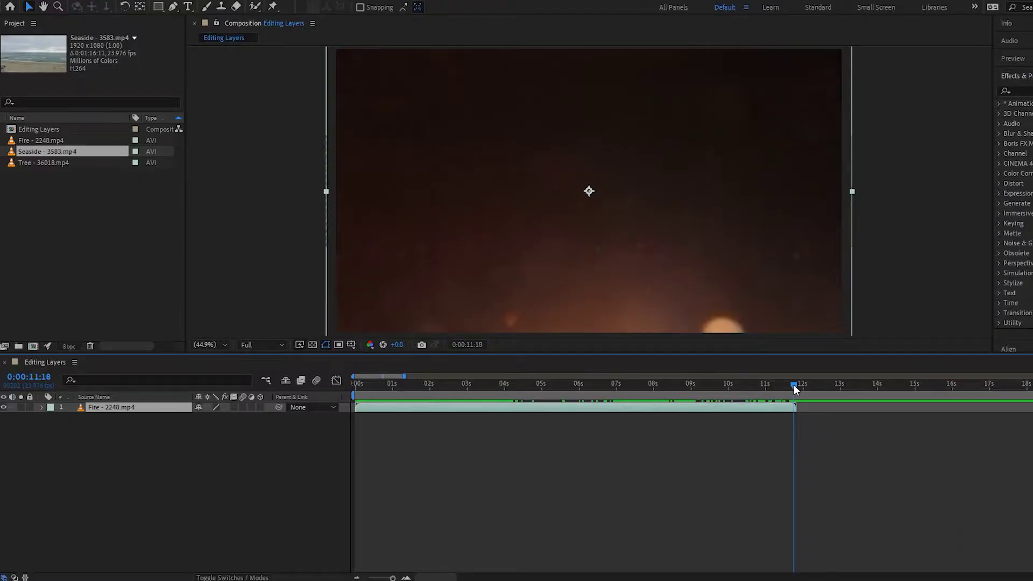
drag(793, 385, 815, 385)
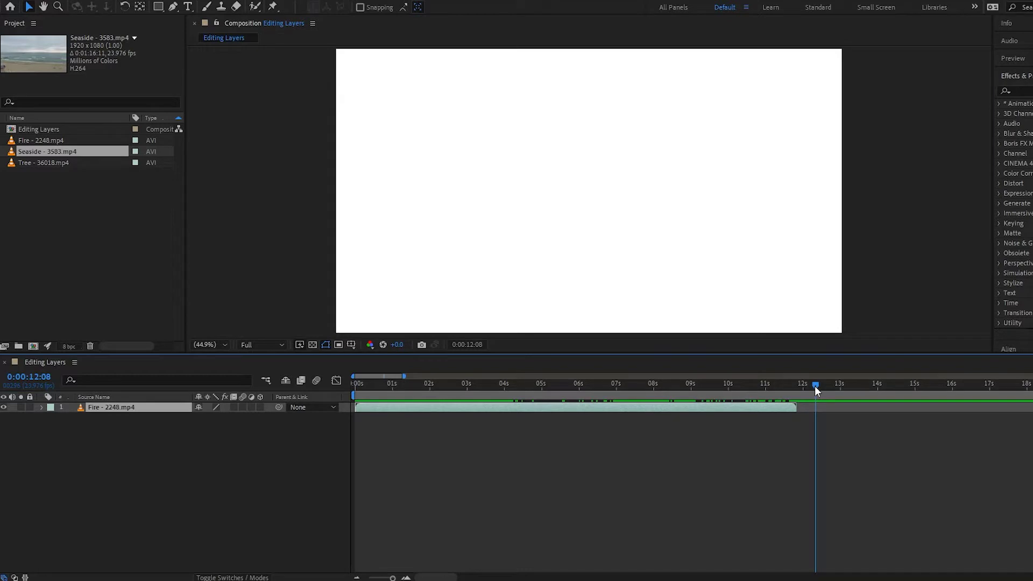
drag(816, 385, 770, 424)
Move the Fire layer along the timeline so that it starts at 0:00:00:09.
drag(575, 411, 611, 407)
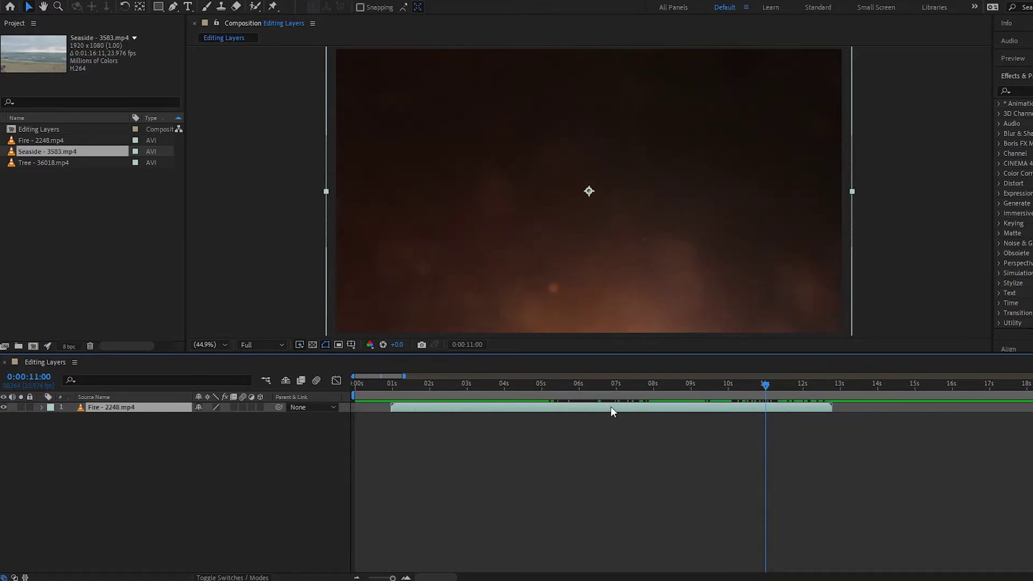
click(412, 385)
drag(411, 384, 370, 397)
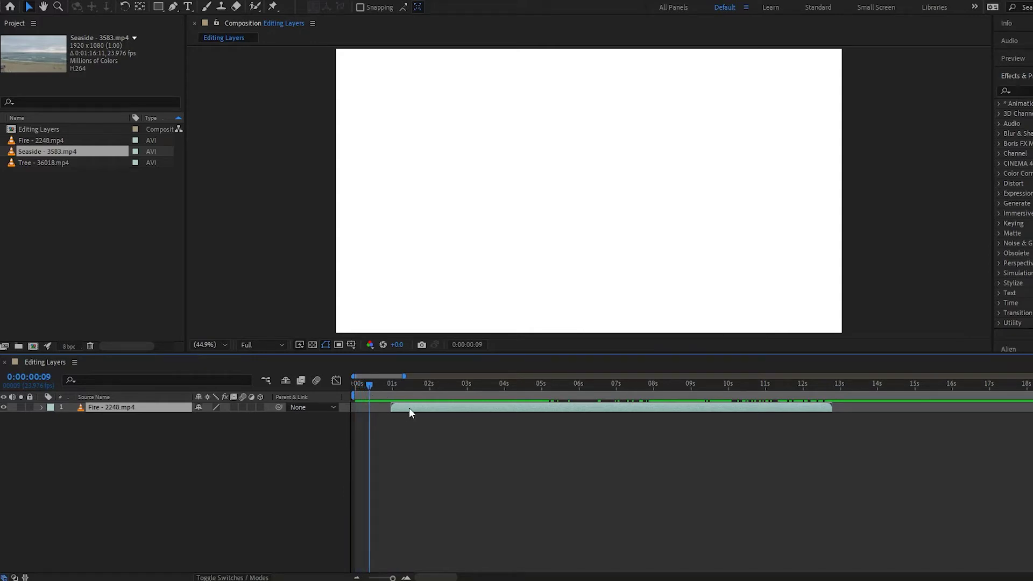
drag(409, 408, 390, 412)
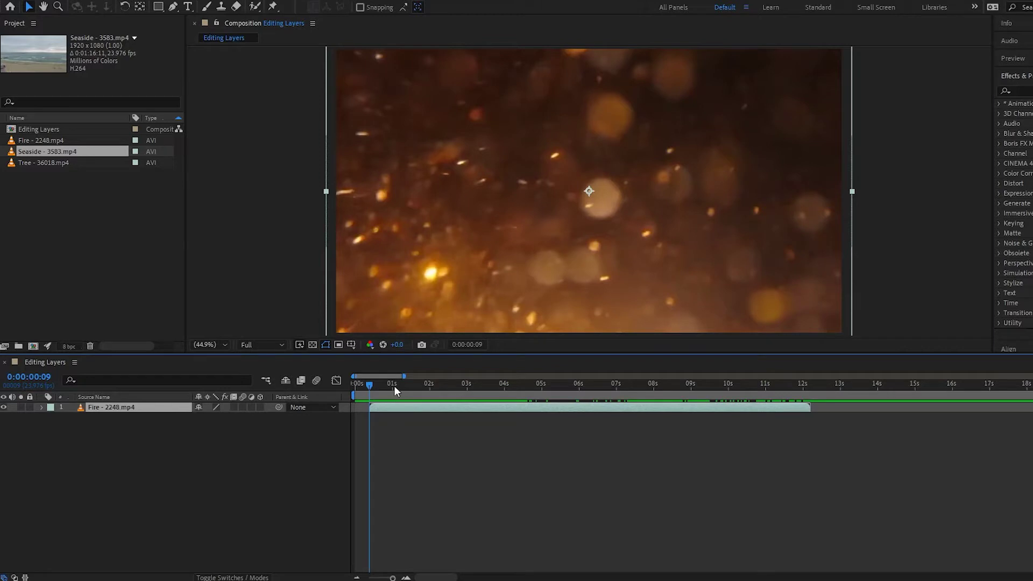
Try trimming the Fire layer's start to 0:00:02:00 and its end to 0:00:09:23, and restore its full length.
click(429, 385)
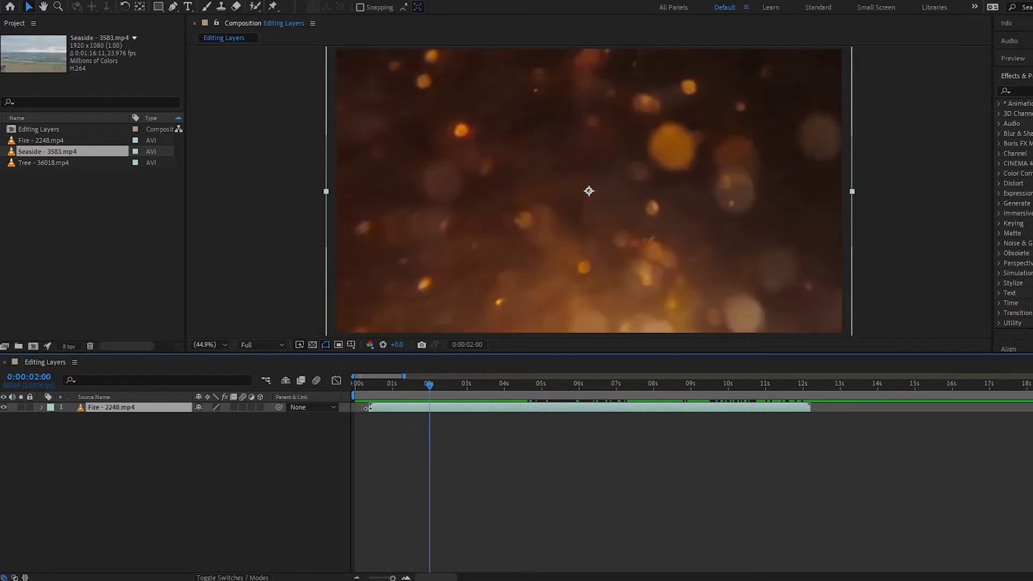
drag(369, 407, 429, 409)
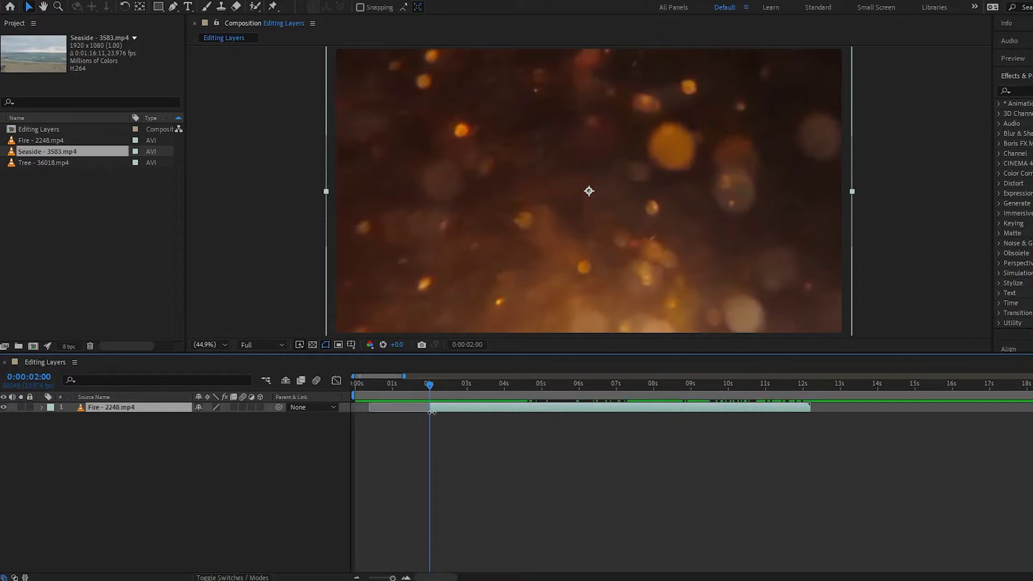
click(727, 388)
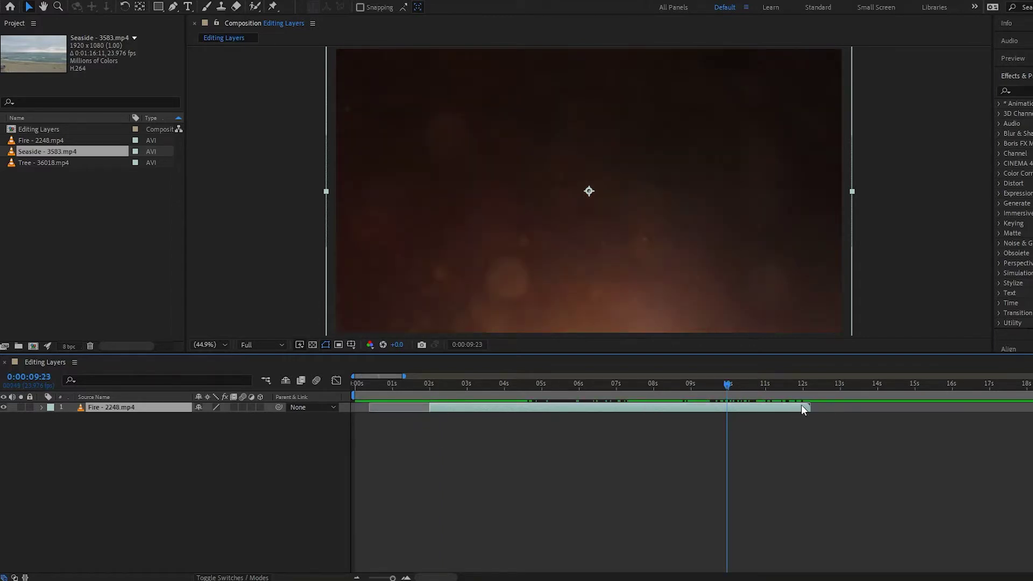
drag(809, 408, 726, 425)
key(ctrl+z)
drag(430, 409, 369, 409)
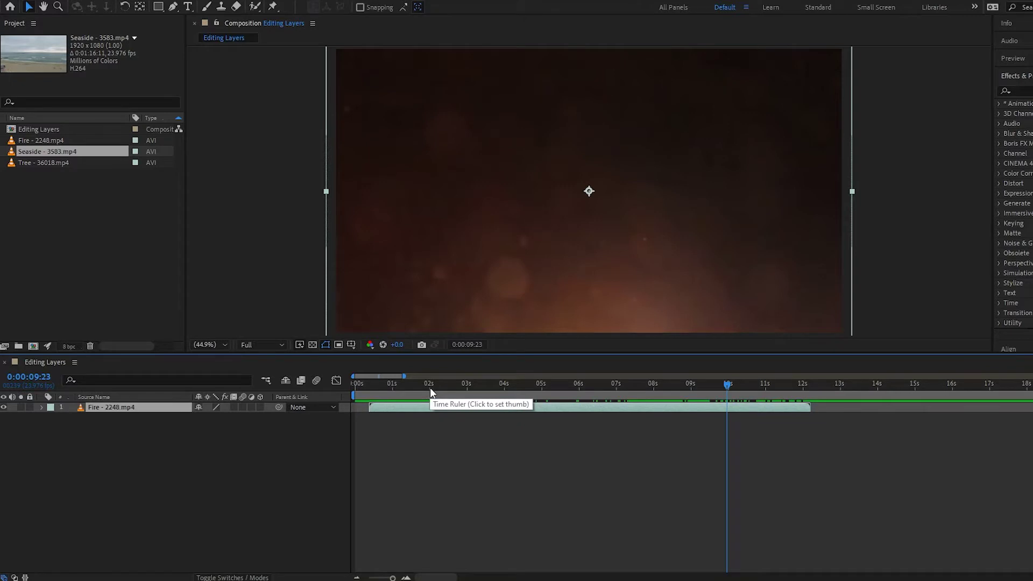
Trim the Fire layer's in point to 0:00:02:00 and its out point to 0:00:10:01.
click(431, 387)
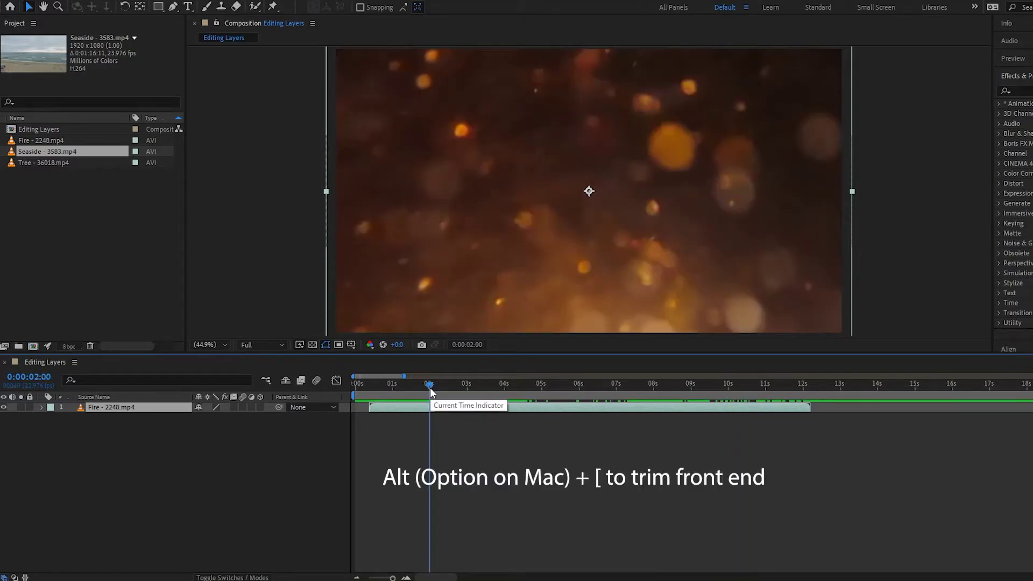
key(alt+bracketleft)
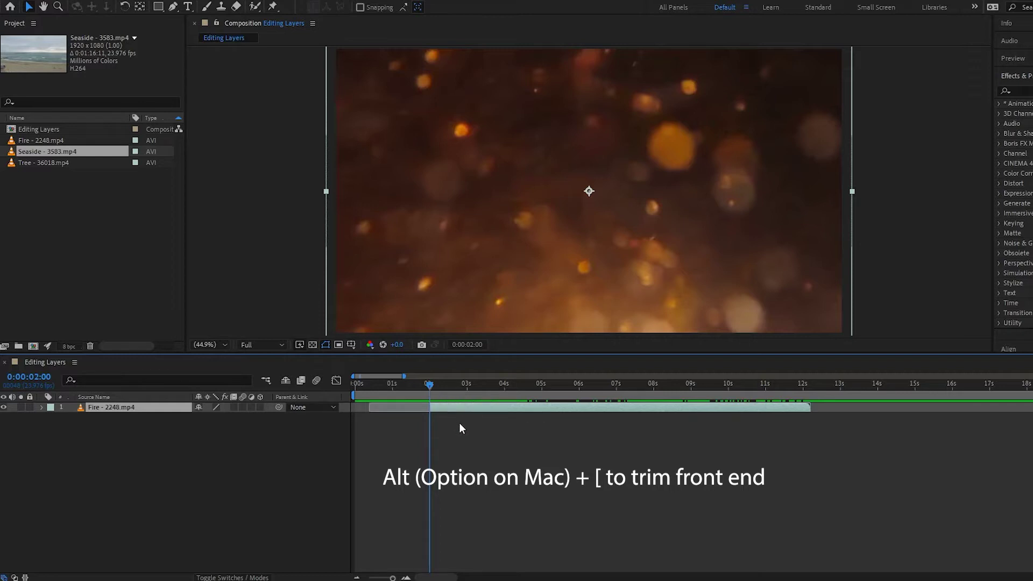
click(730, 385)
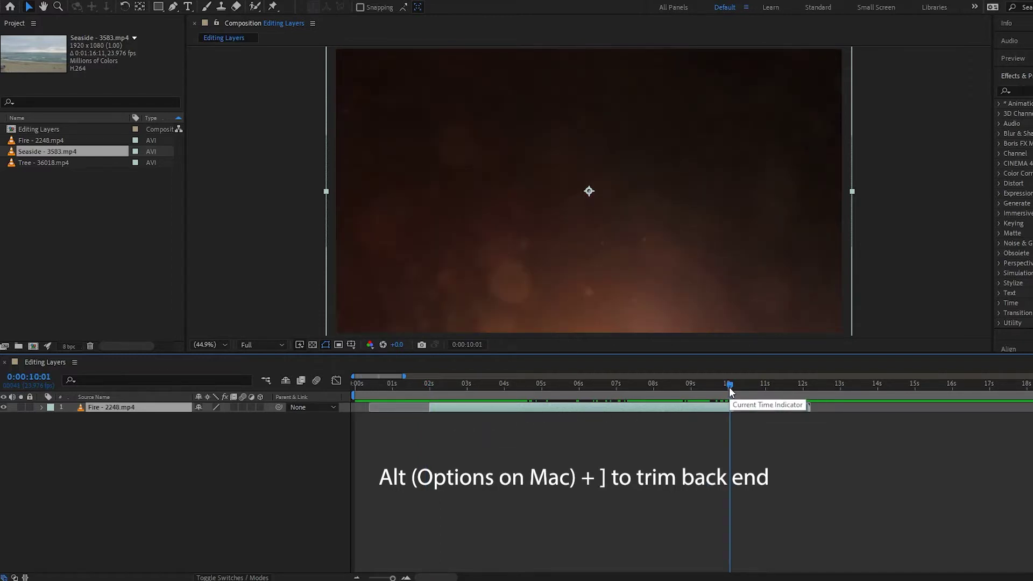
key(alt+bracketright)
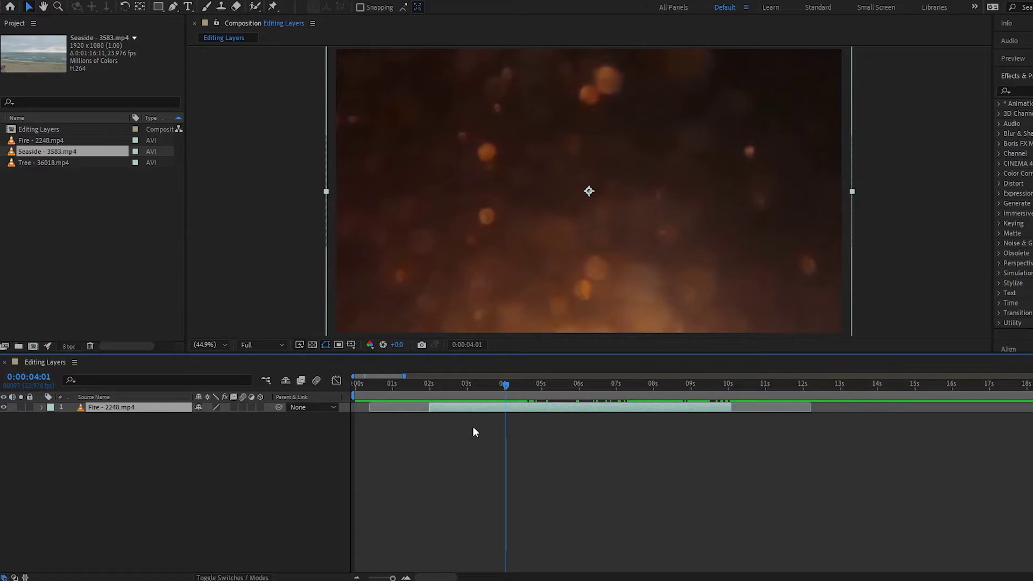
Jump to the Fire layer's in point and out point, and move the current time to 0:00:06:03.
key(i)
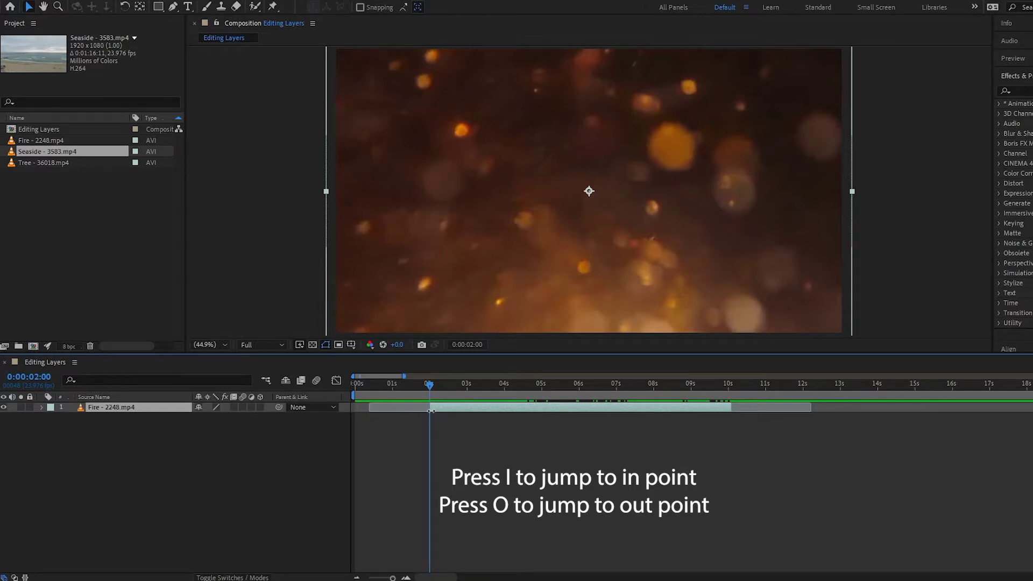
key(o)
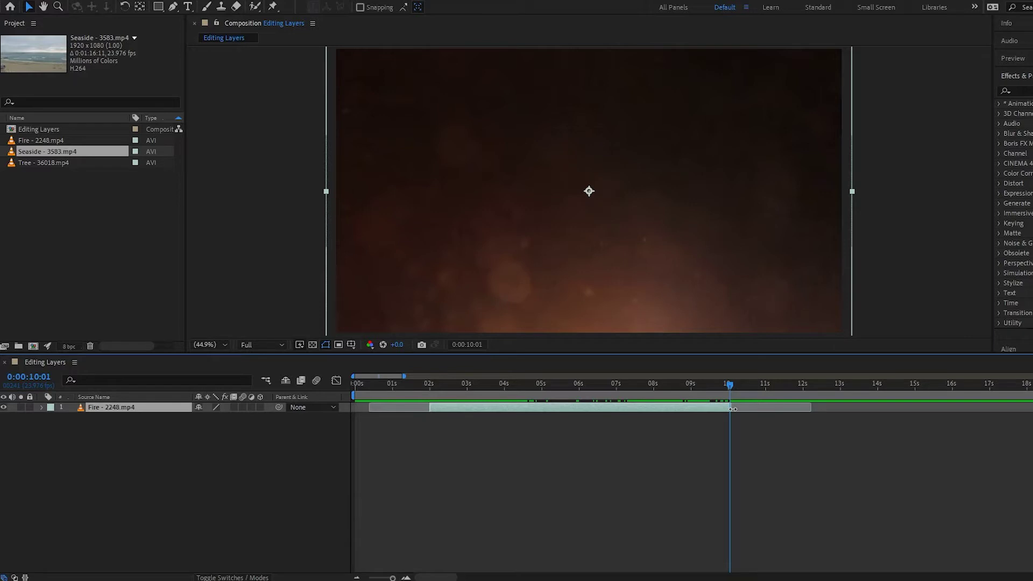
drag(462, 387, 584, 387)
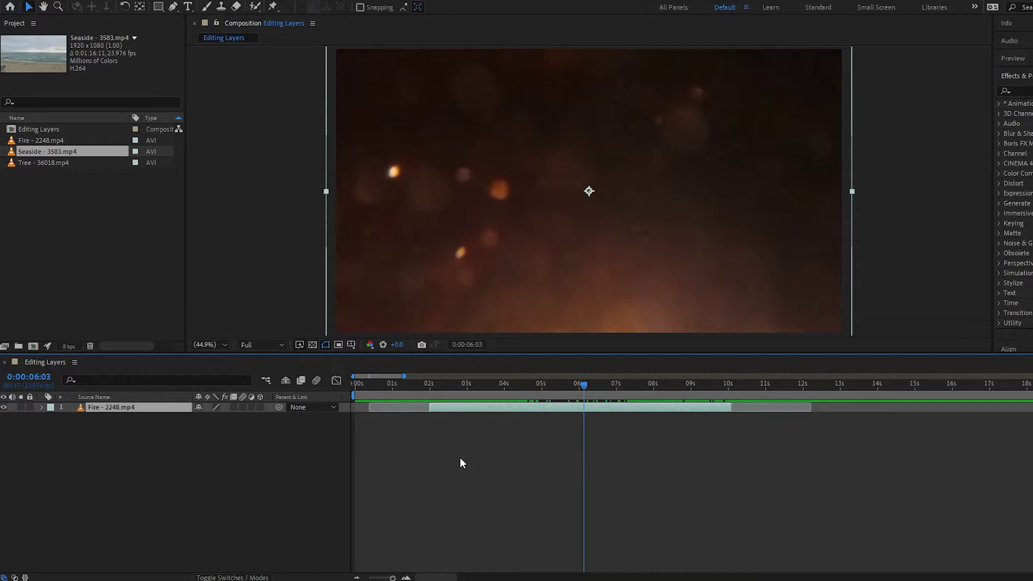
Try adding Seaside - 3583.mp4 above the Fire layer at the composition start, and delete the added layer.
click(31, 142)
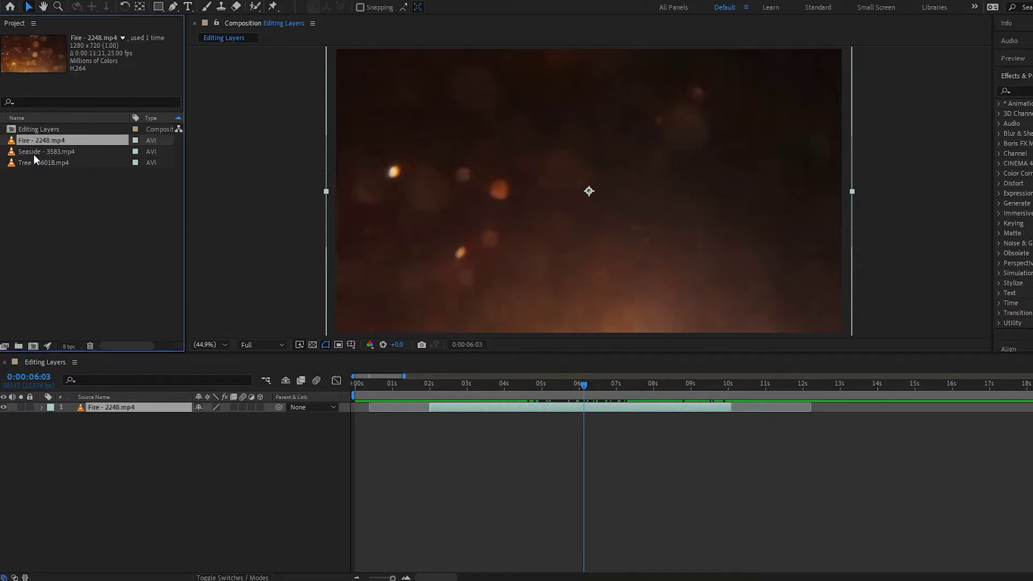
click(33, 153)
drag(33, 150, 74, 408)
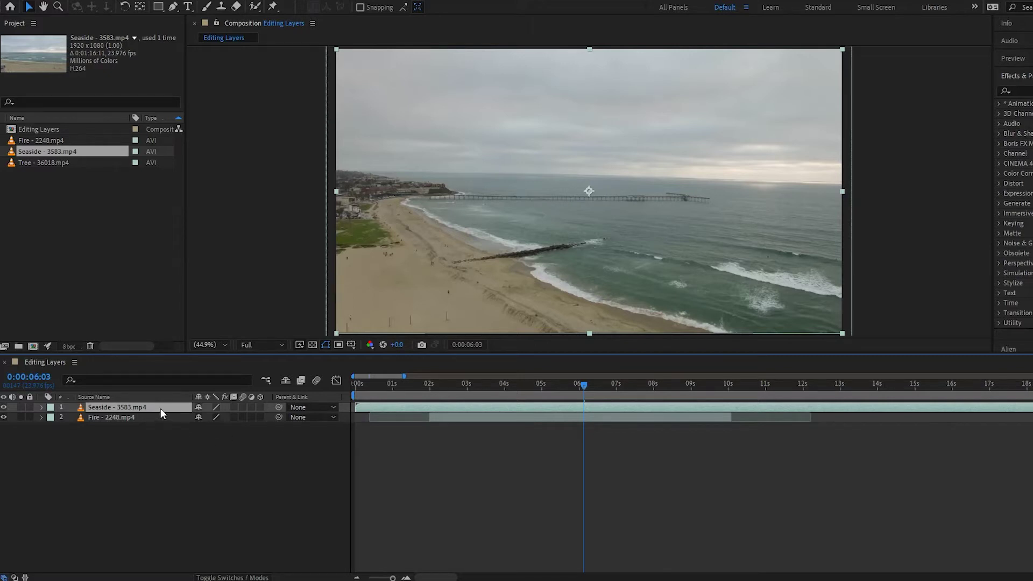
key(Delete)
Place Seaside - 3583.mp4 above the Fire layer so that it starts at the current time, 0:00:06:03.
drag(21, 153, 504, 405)
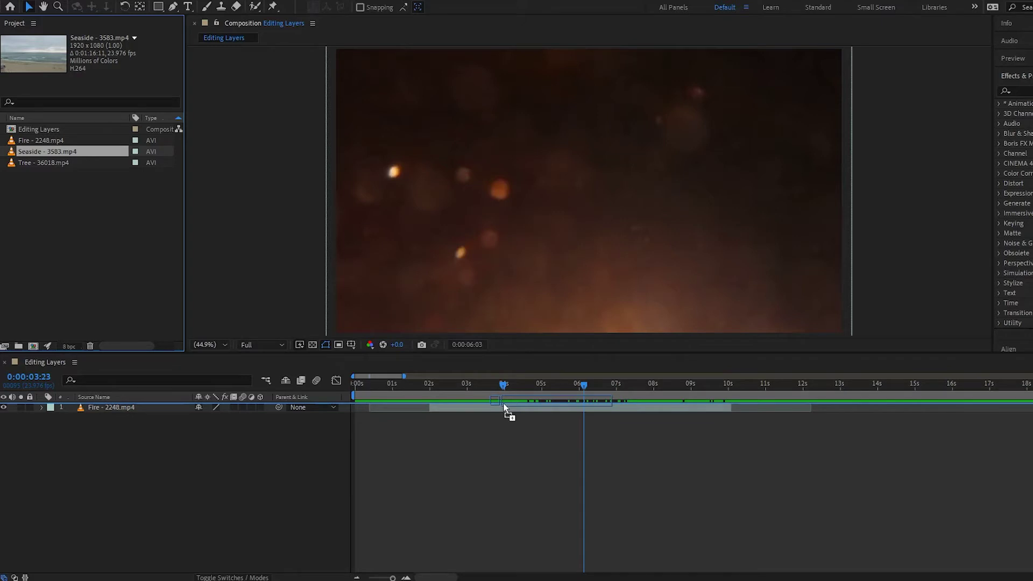
mouse_move(504, 405)
mouse_down()
mouse_move(528, 421)
mouse_move(466, 428)
mouse_move(498, 426)
mouse_move(476, 429)
mouse_move(510, 439)
mouse_up()
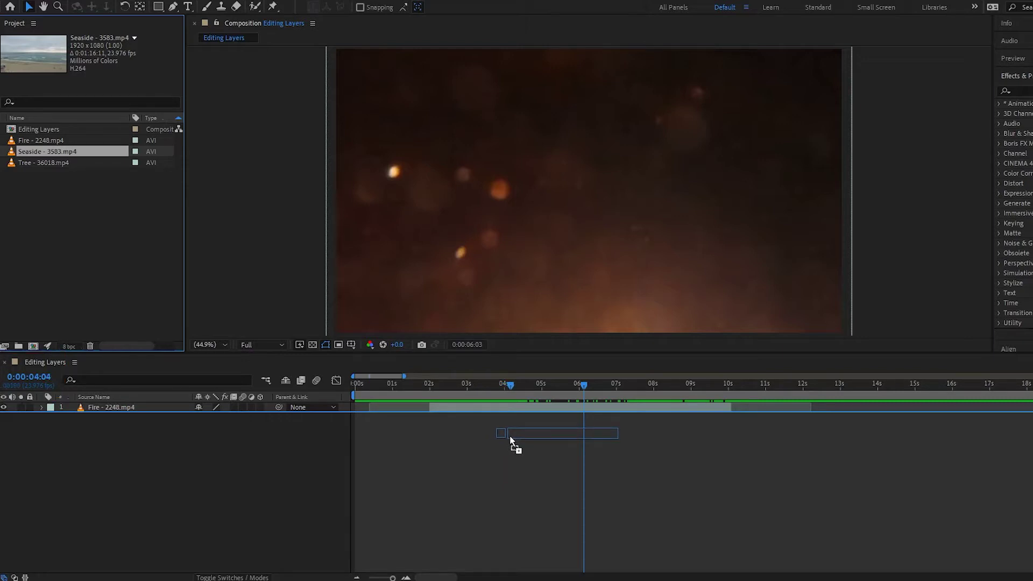
drag(510, 438, 585, 429)
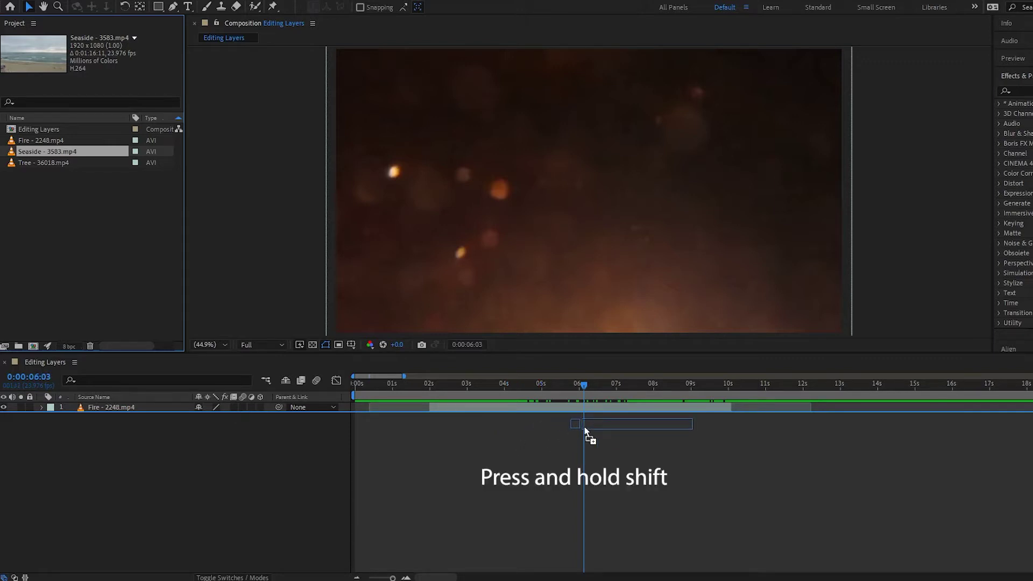
drag(585, 431, 585, 407)
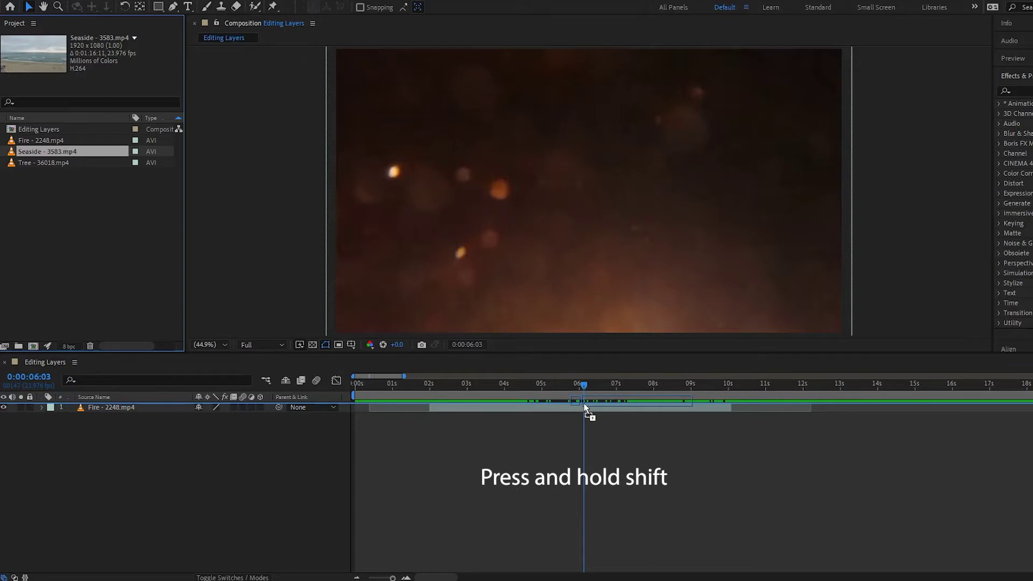
drag(584, 407, 584, 405)
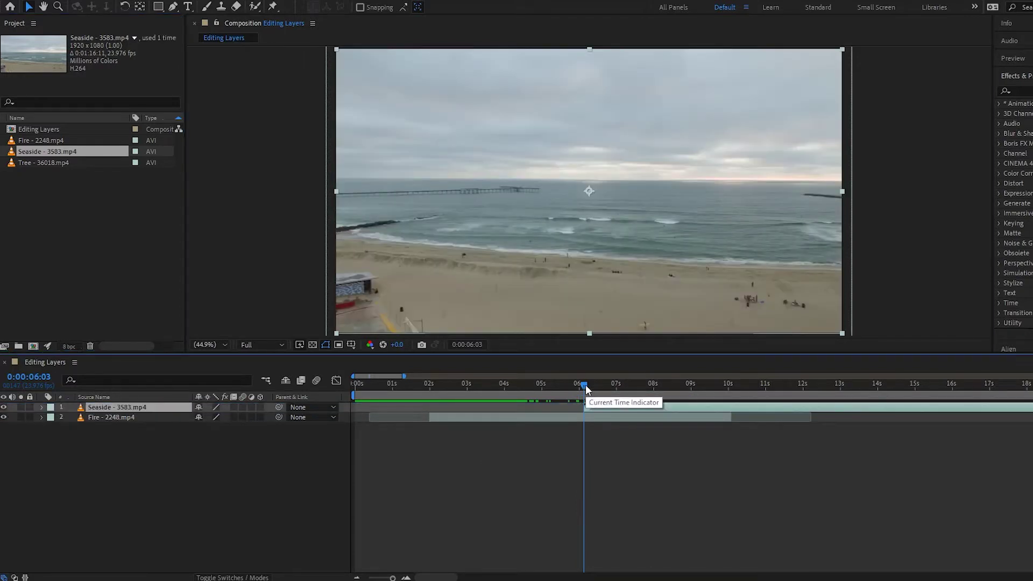
Slip the trimmed Seaside layer's footage earlier in time, keeping its in point near 3 s and its out point near 10 s.
drag(585, 385, 744, 407)
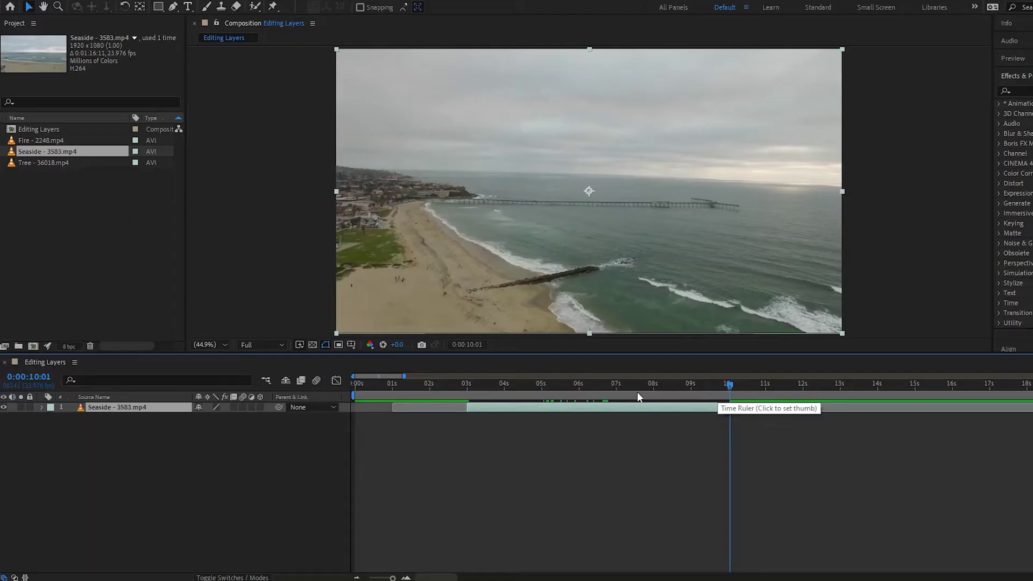
click(516, 385)
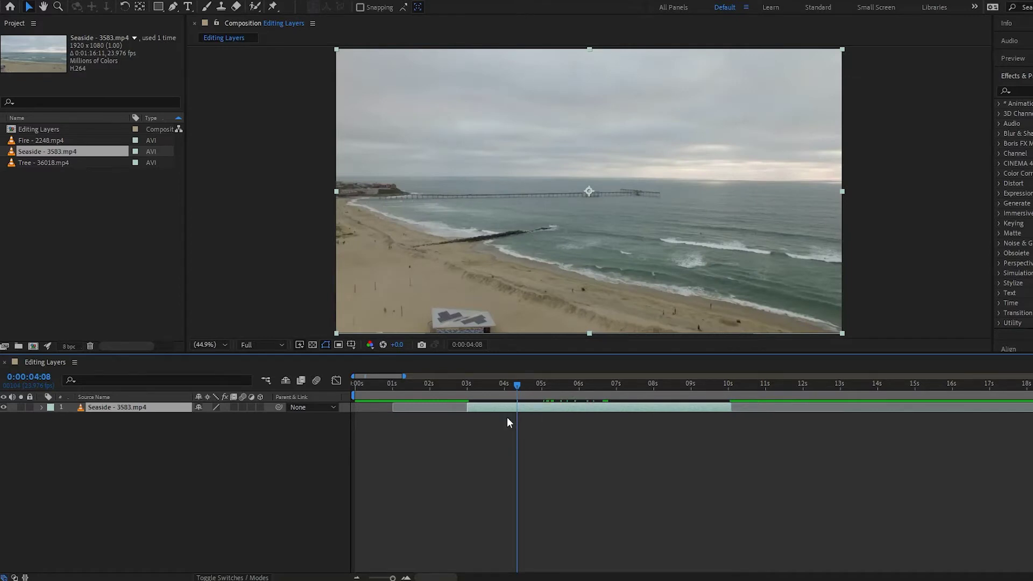
drag(519, 389, 504, 425)
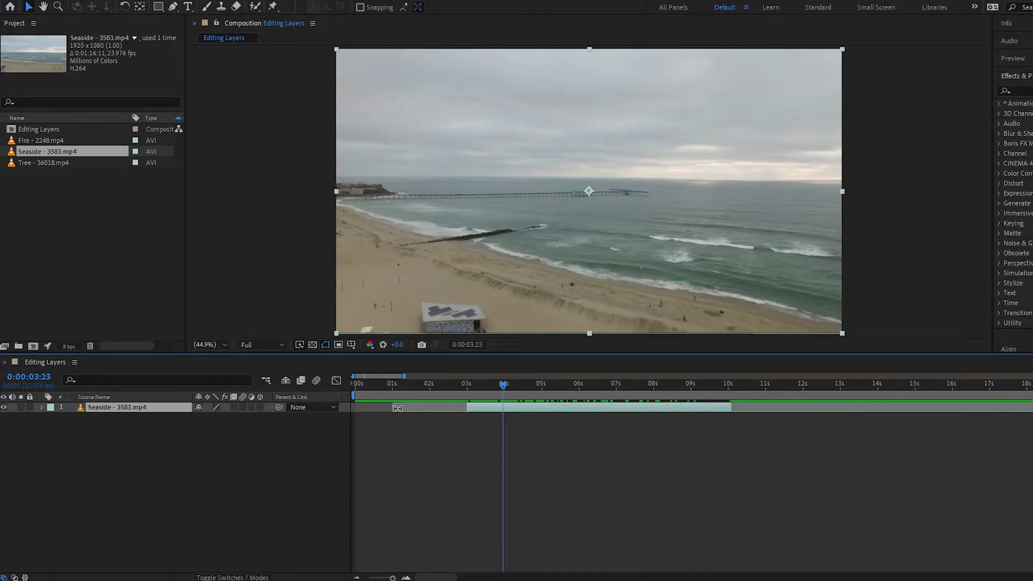
drag(397, 408, 471, 389)
drag(504, 388, 723, 417)
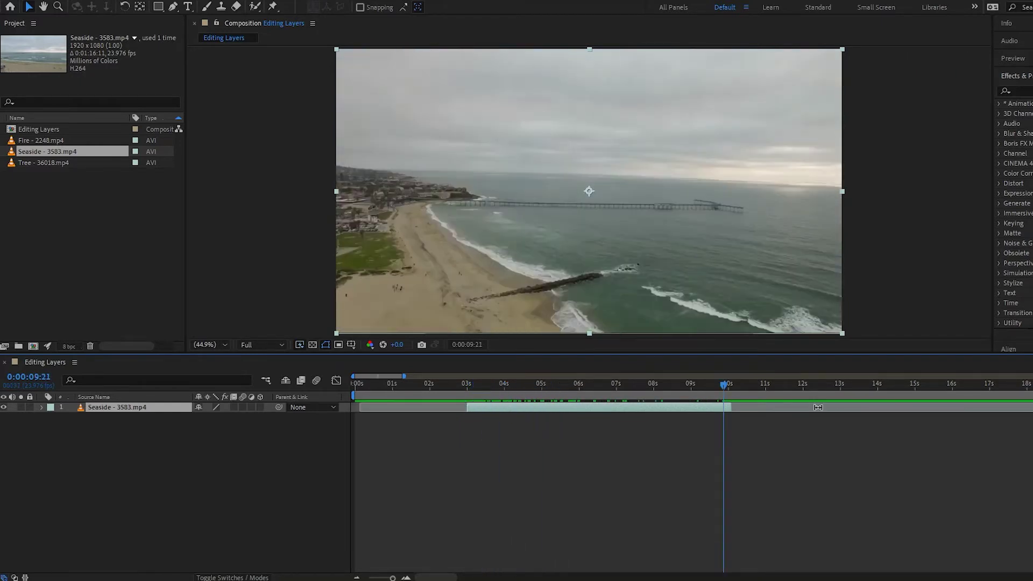
drag(818, 407, 540, 440)
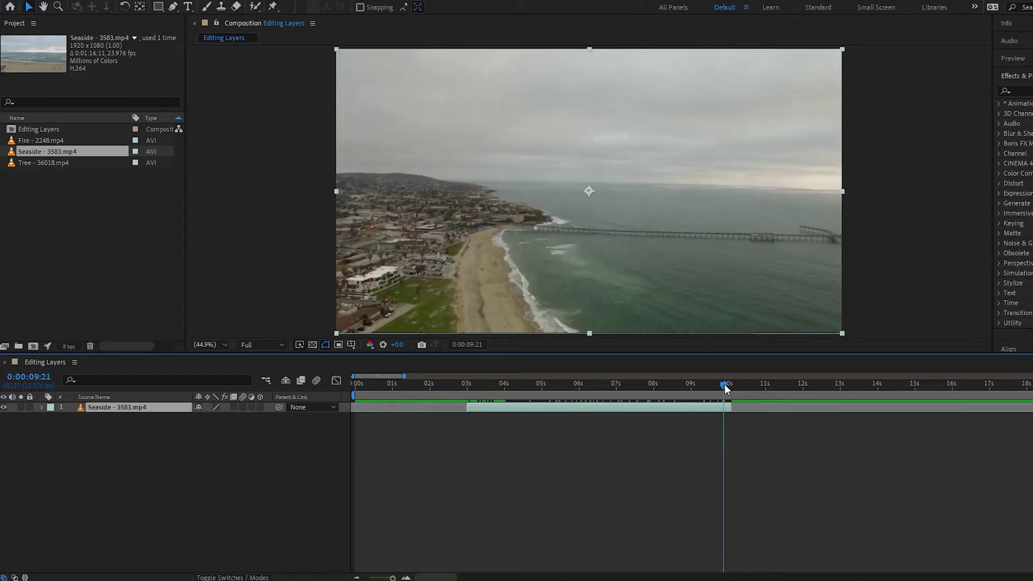
Set the current time to 0:00:05:23 and slip the Seaside footage further earlier within its trimmed range using the Pan Behind tool.
click(577, 385)
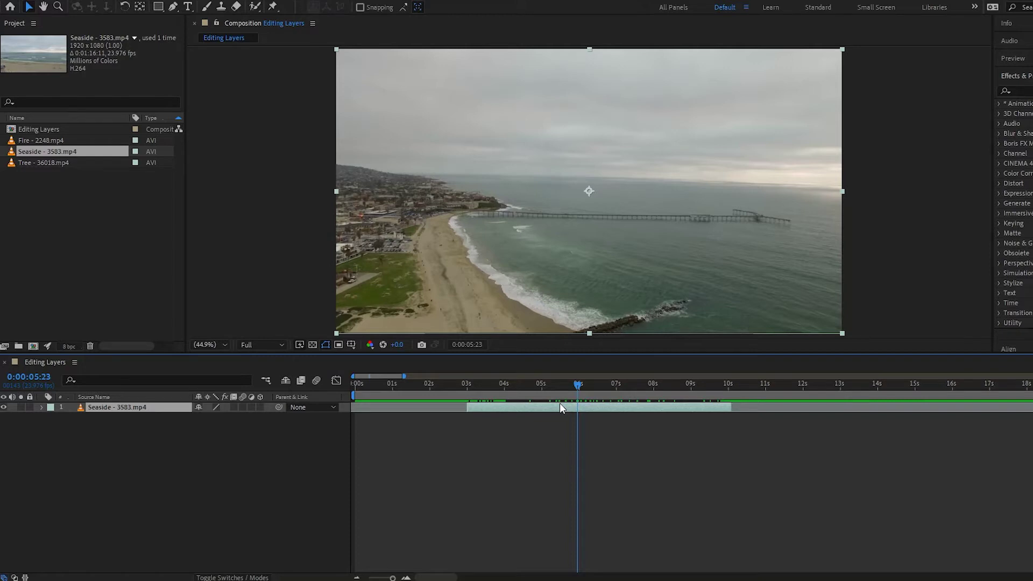
click(141, 7)
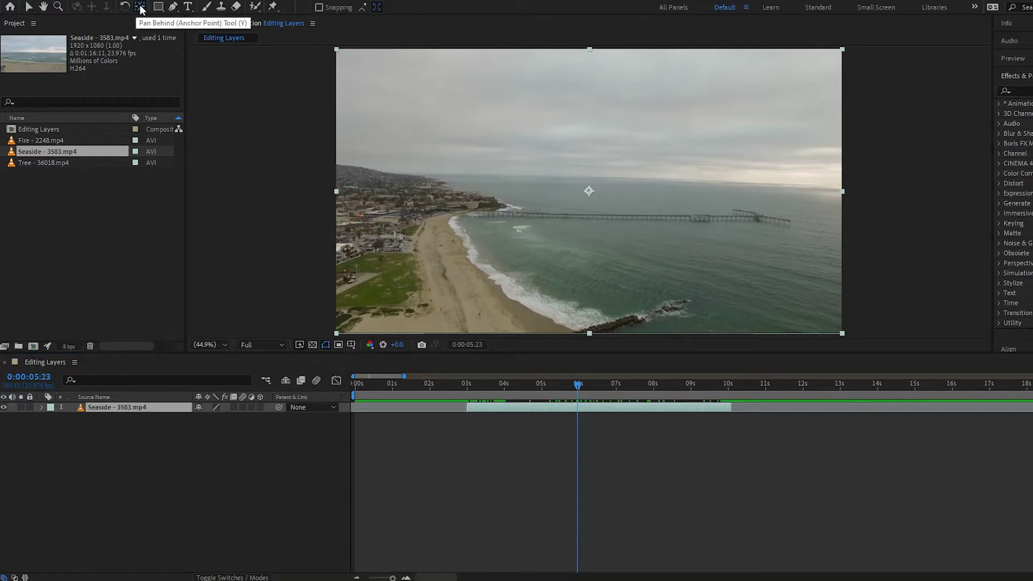
drag(576, 411, 482, 447)
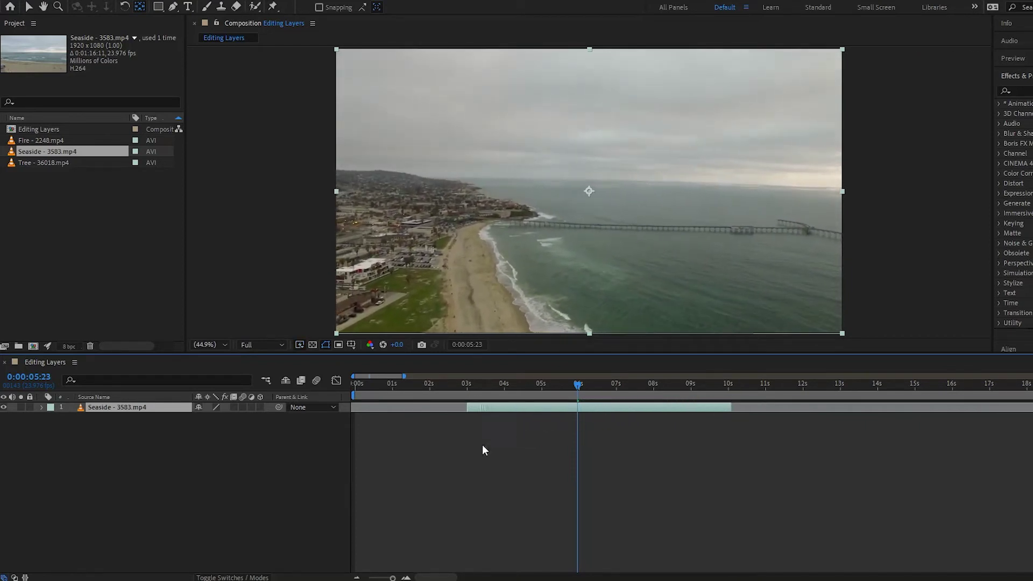
Move the current time to the Seaside layer's in point at 0:00:03:00 and slip its footage within the trimmed range.
key(i)
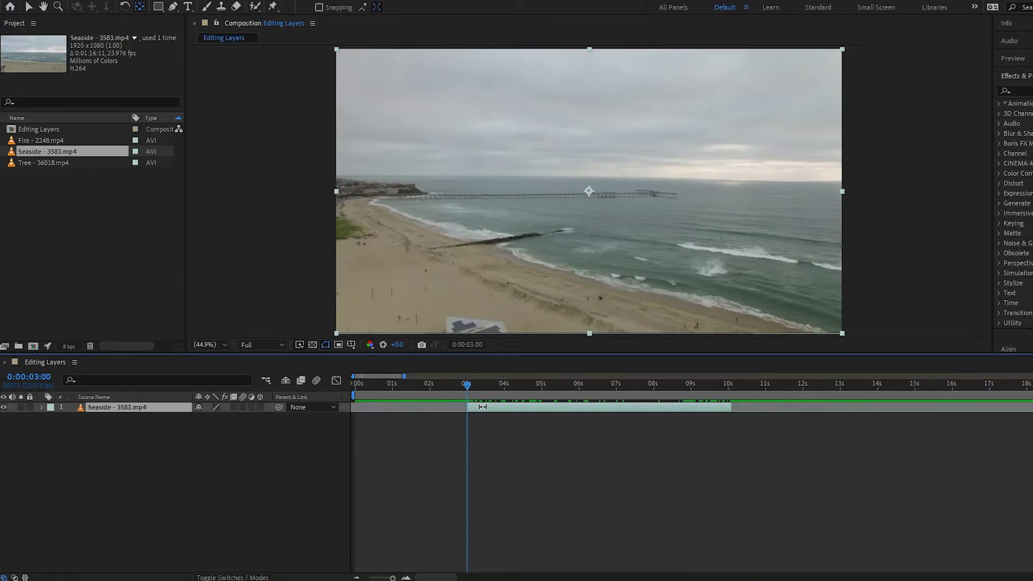
drag(483, 407, 411, 431)
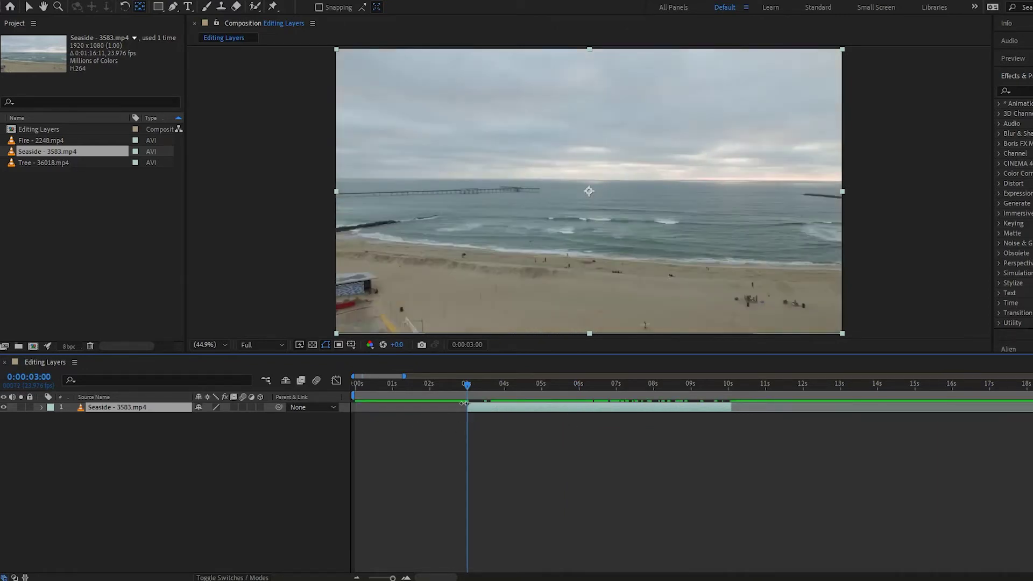
mouse_move(467, 394)
mouse_down()
mouse_move(442, 395)
mouse_move(472, 412)
mouse_up()
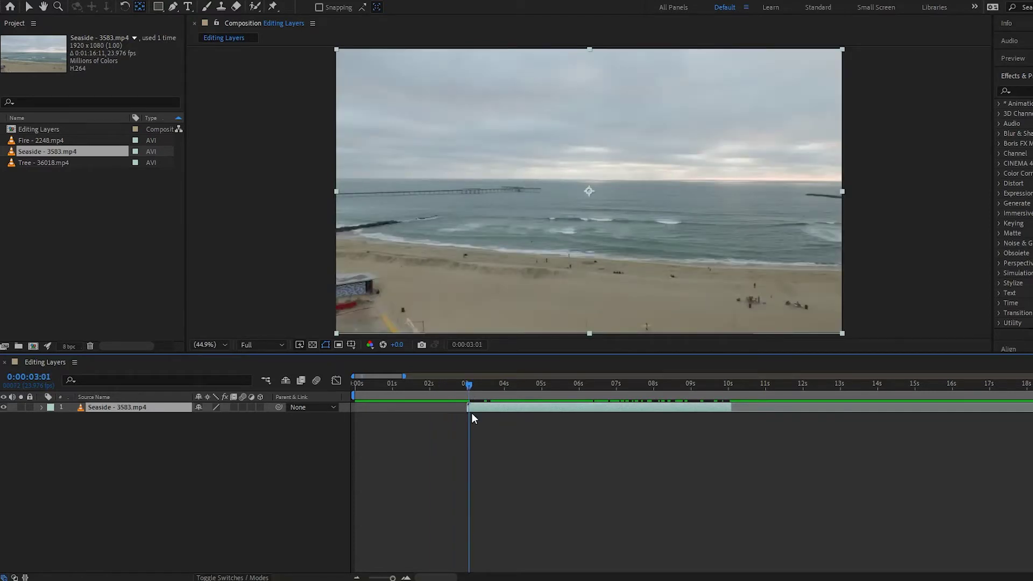
mouse_move(466, 392)
mouse_down()
mouse_move(428, 390)
mouse_move(476, 384)
mouse_up()
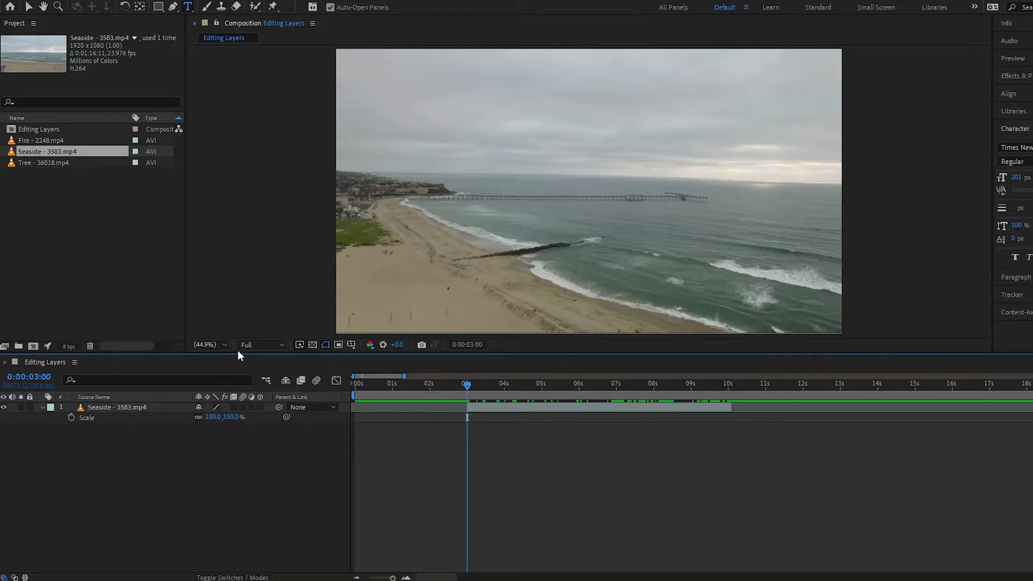
Add a text layer reading "Seaside" over the footage and try slipping it with the Pan Behind tool.
click(509, 180)
text(Sea)
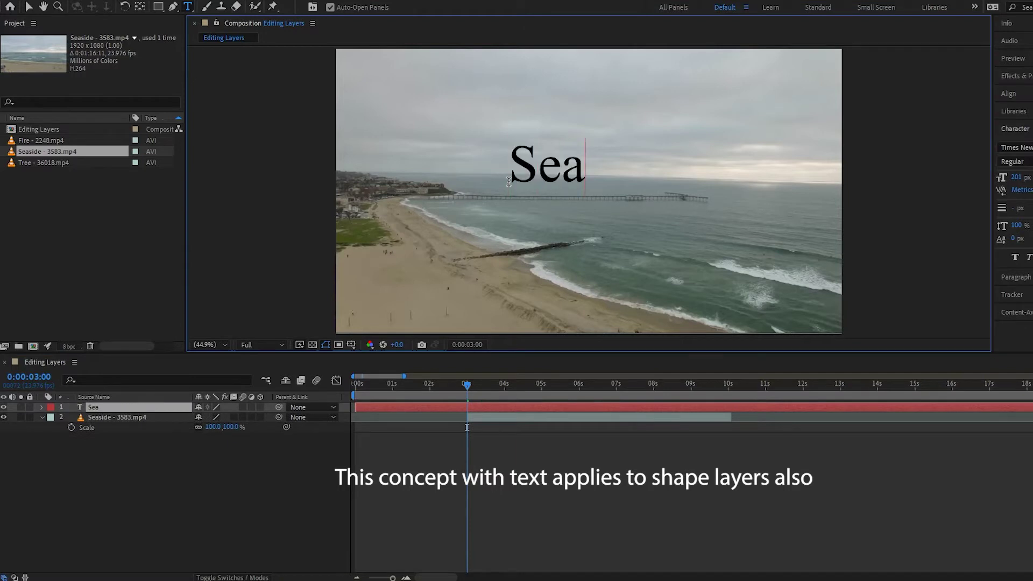
text(side)
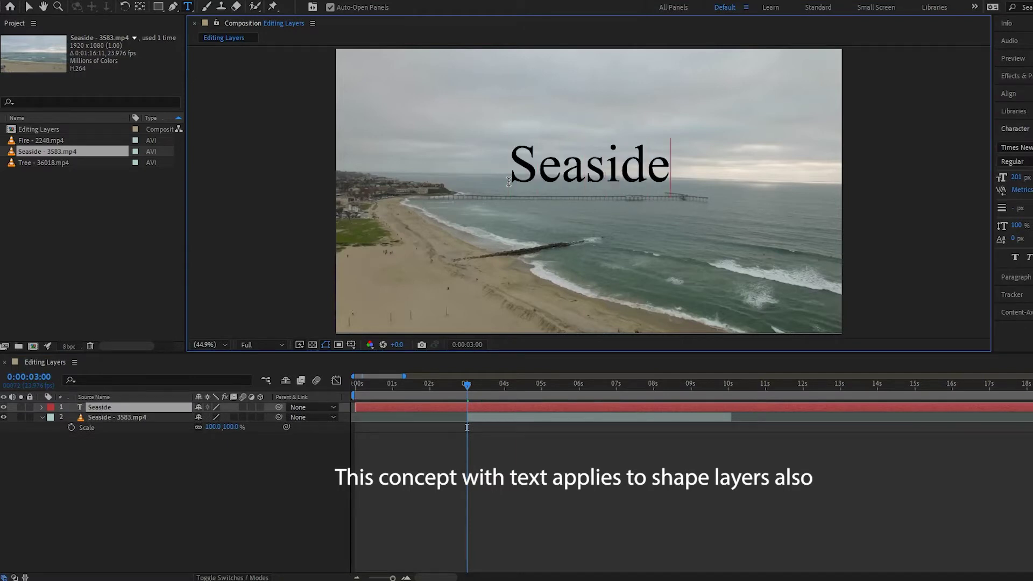
click(140, 7)
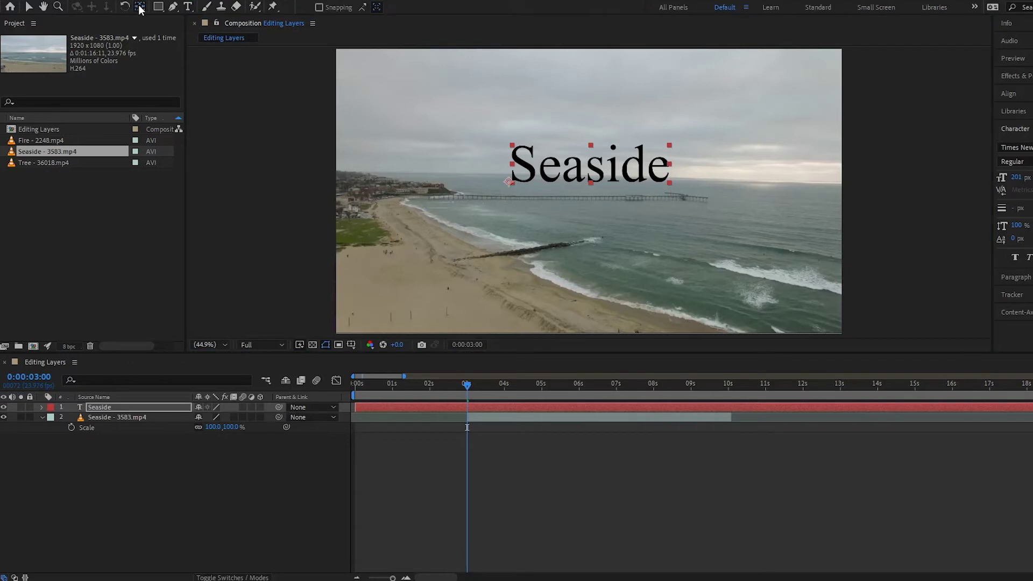
click(552, 409)
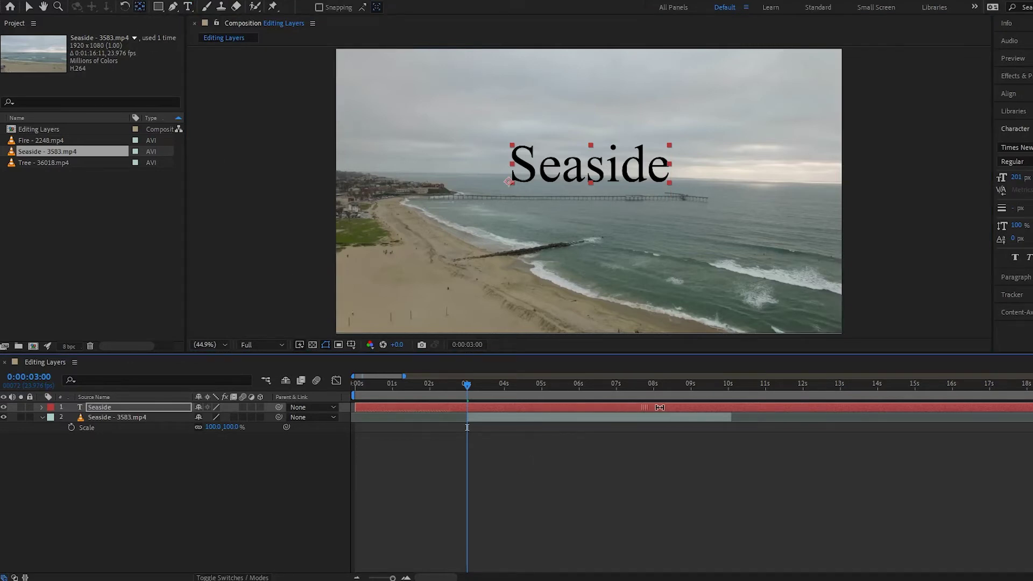
Keyframe the text layer's Position at 0:00:05:04, and again at 0:00:08:00 with the value 654.7, 298.3.
drag(467, 430, 548, 417)
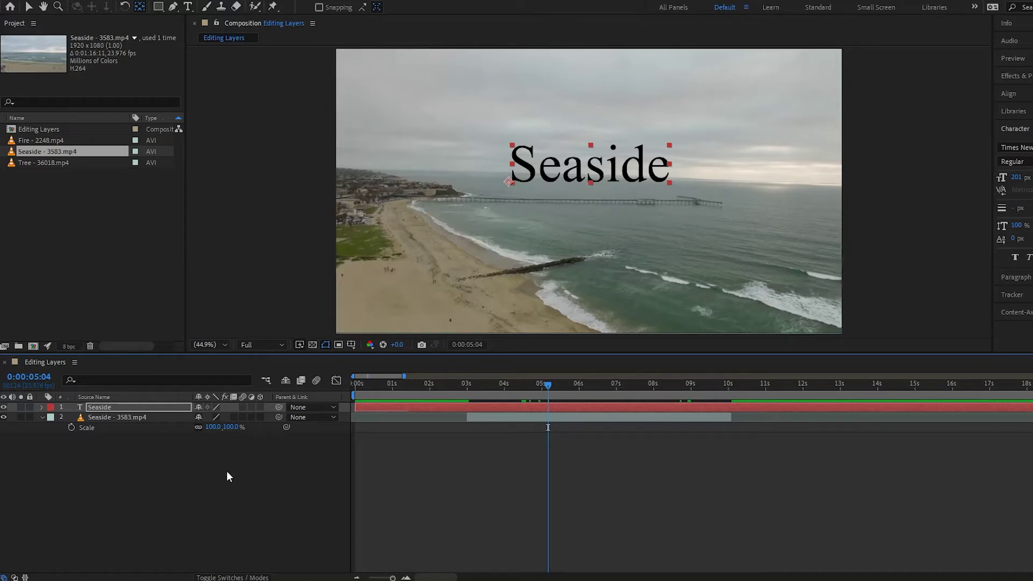
key(p)
click(71, 417)
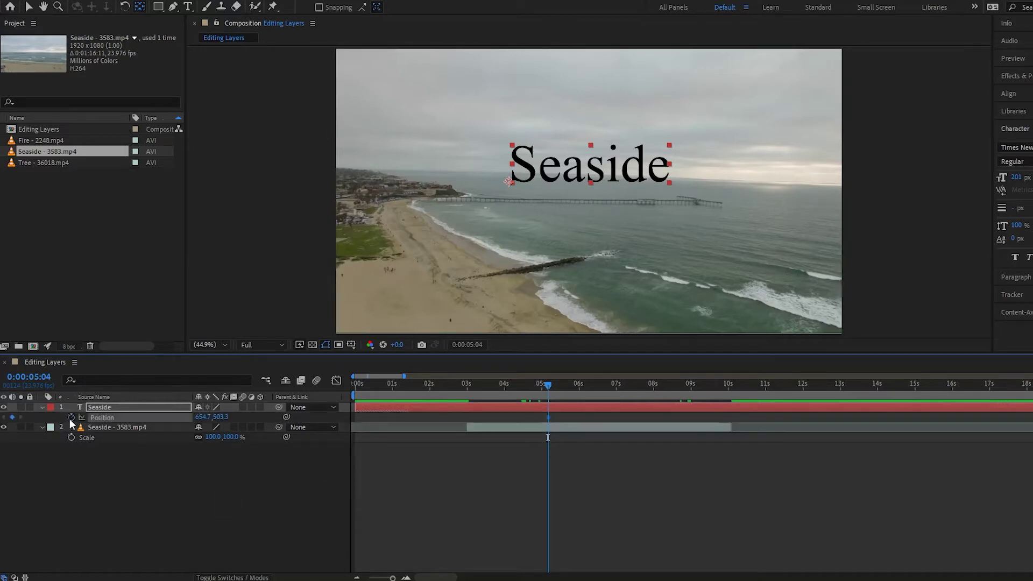
click(653, 384)
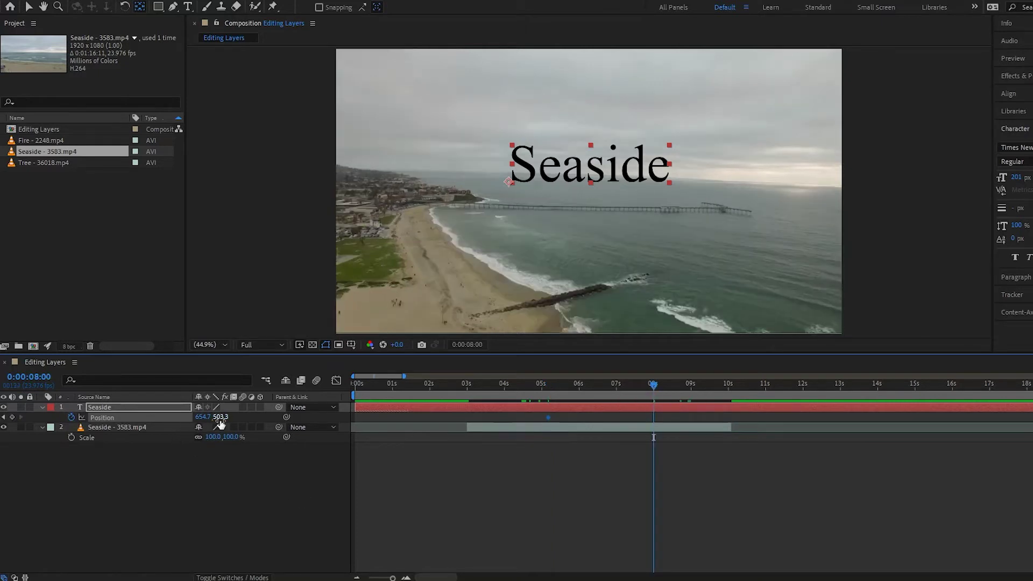
drag(221, 417, 63, 454)
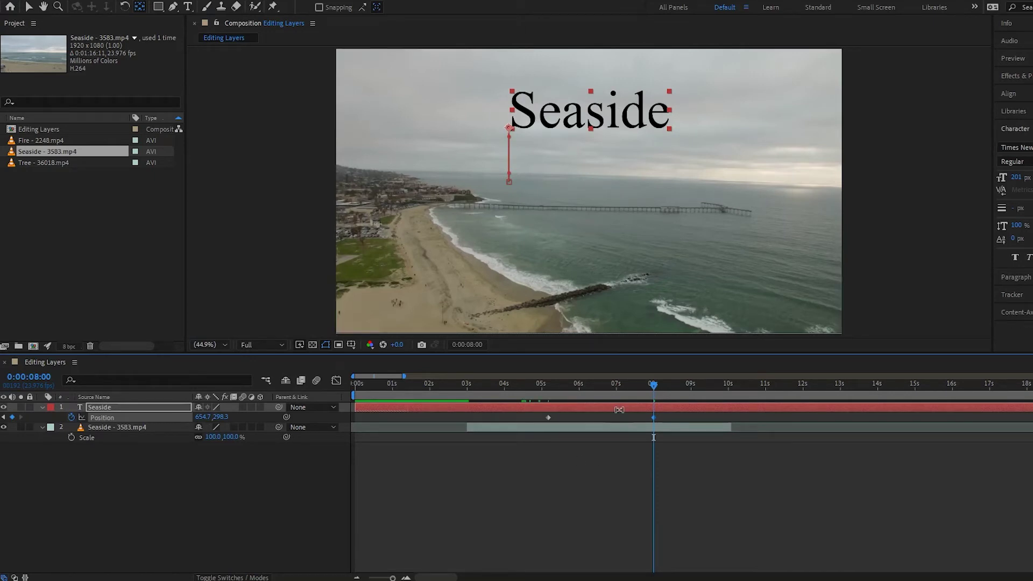
Slip the text layer's second Position keyframe out to about 9.5 s and bring it back to about 8 s.
key(alt+Right)
key(alt+Right)
key(alt+Right)
key(alt+Right)
key(alt+Right)
key(alt+Right)
key(alt+Right)
key(alt+Right)
key(alt+Right)
key(alt+shift+Right)
key(alt+shift+Right)
key(alt+shift+Right)
right_click(668, 412)
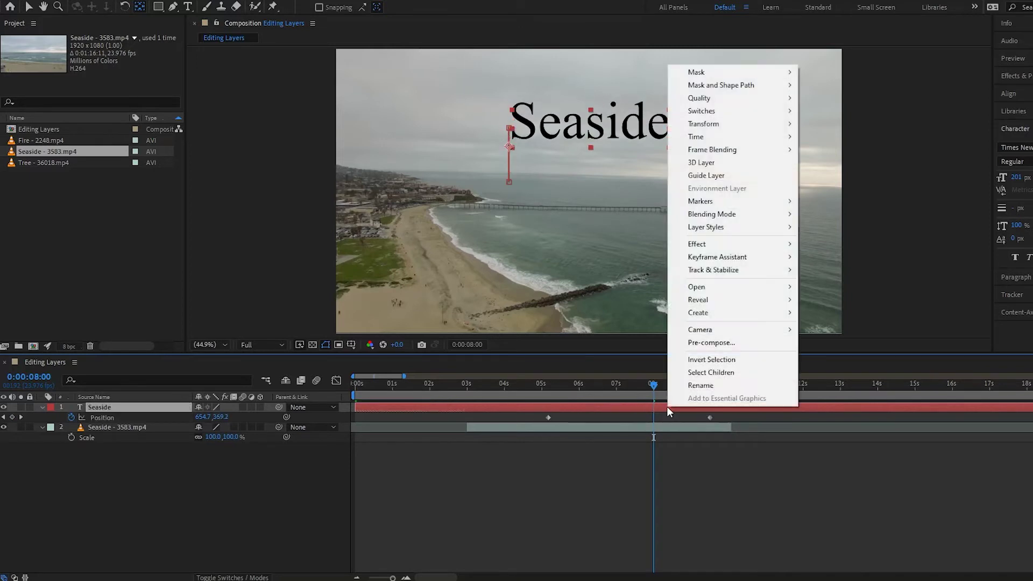
key(Escape)
key(ctrl+z)
key(ctrl+z)
key(ctrl+z)
key(ctrl+z)
key(ctrl+z)
key(ctrl+z)
key(ctrl+z)
key(ctrl+z)
key(ctrl+z)
key(ctrl+z)
key(ctrl+z)
key(ctrl+z)
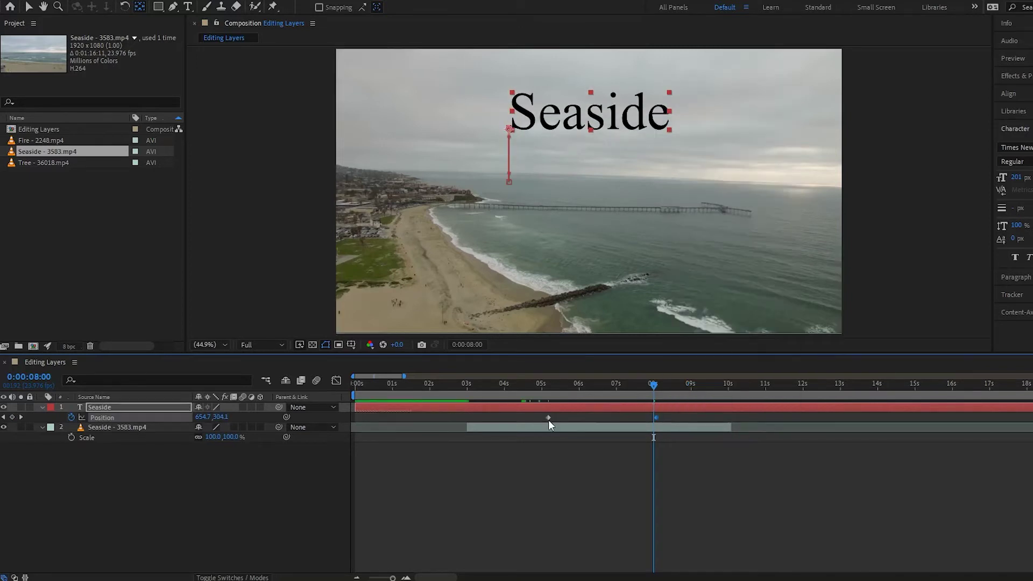
Select both Position keyframes of the text layer and slip them earlier, to about 4.8 s and 7.8 s.
key(alt+shift+Right)
key(alt+shift+Right)
key(alt+shift+Left)
key(alt+shift+Left)
shift+click(656, 417)
drag(656, 418, 633, 429)
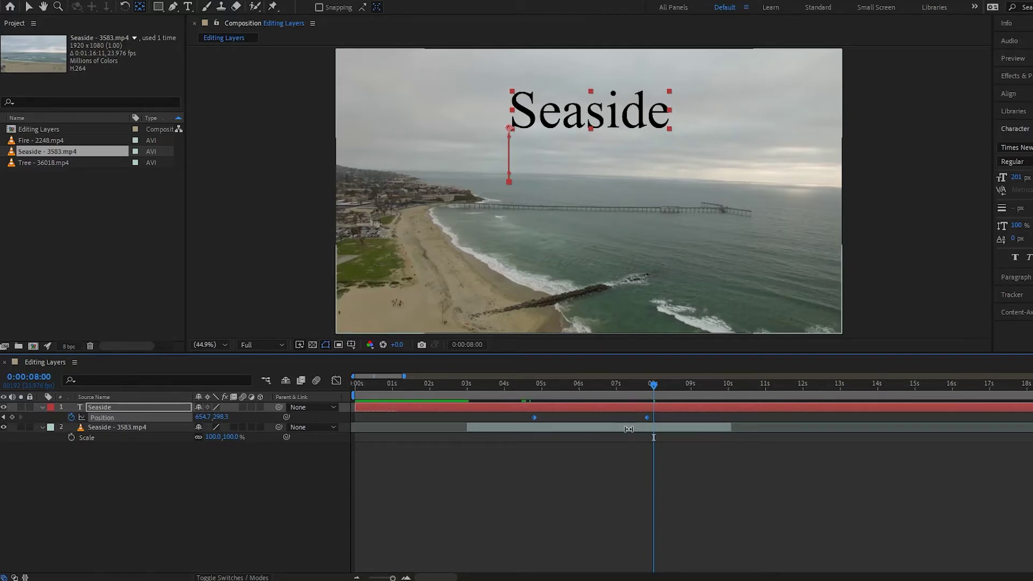
Keyframe the Seaside footage's Scale at 100% at 0:00:08:00 and at 127% at 0:00:04:23.
click(628, 428)
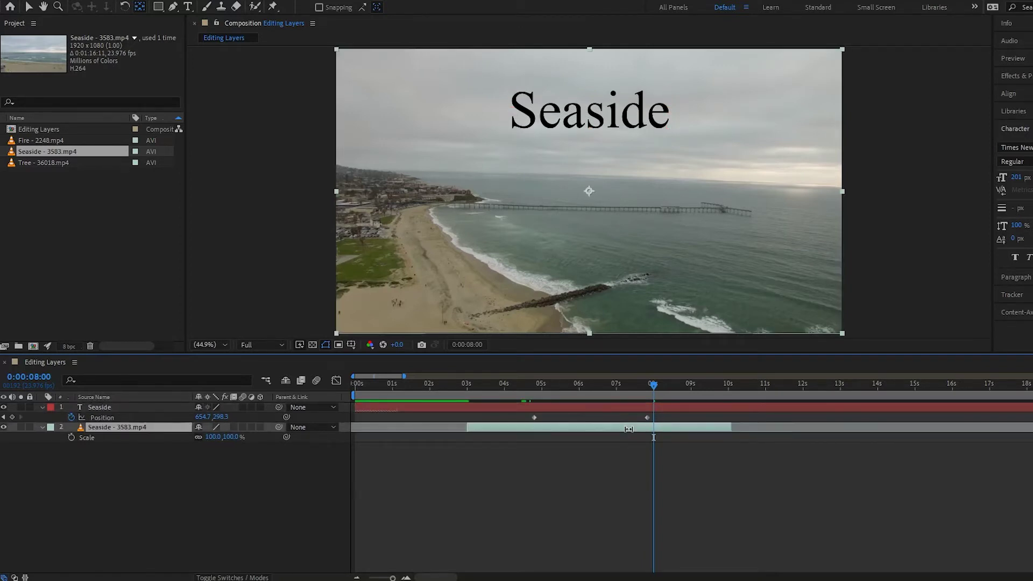
click(72, 437)
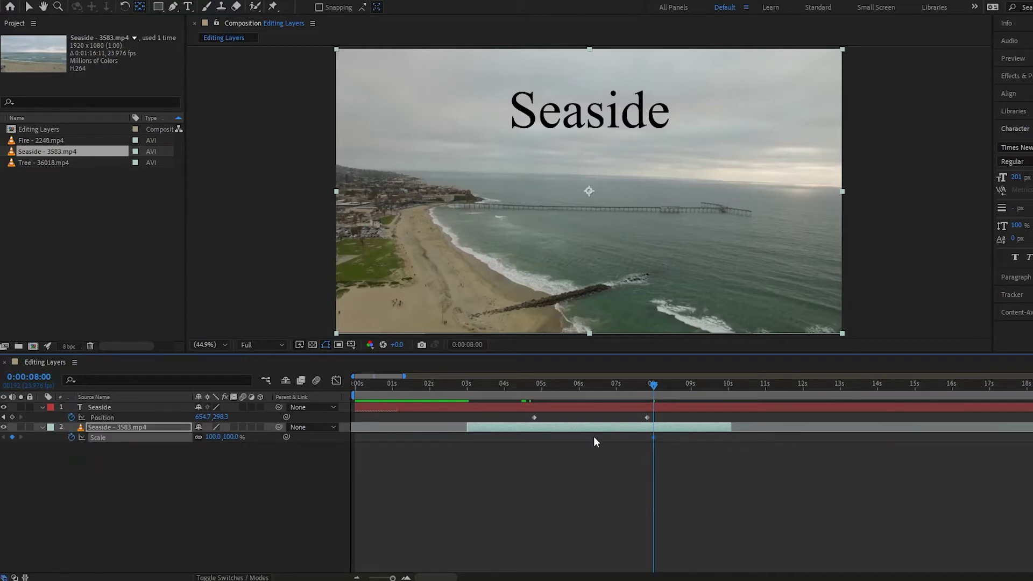
click(540, 384)
drag(231, 436, 247, 437)
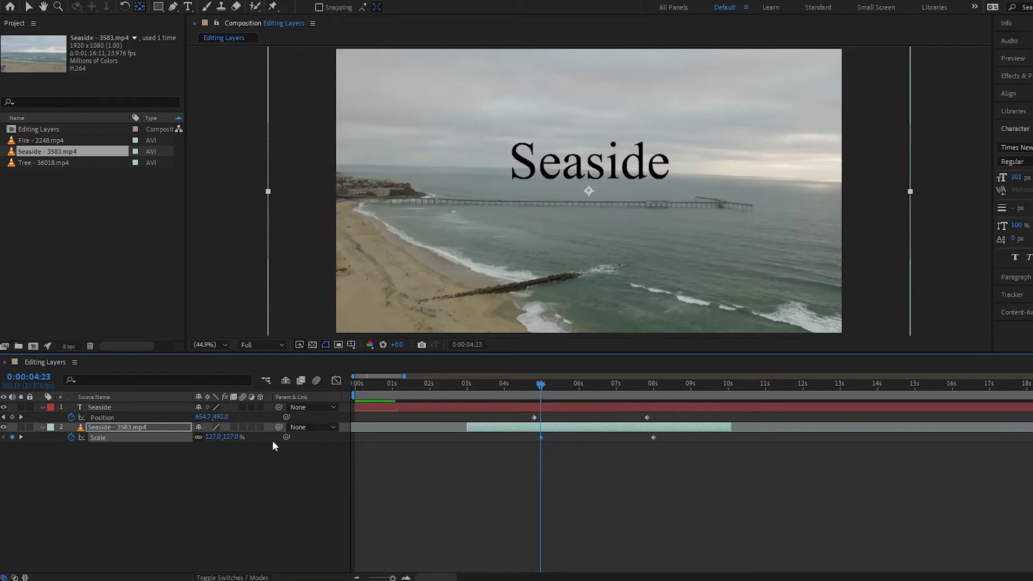
Slip the footage's first Scale keyframe to about 5.3 s and scrub through the composition start around 0:00:01:04.
mouse_move(541, 437)
mouse_down()
mouse_move(578, 437)
mouse_move(528, 442)
mouse_up()
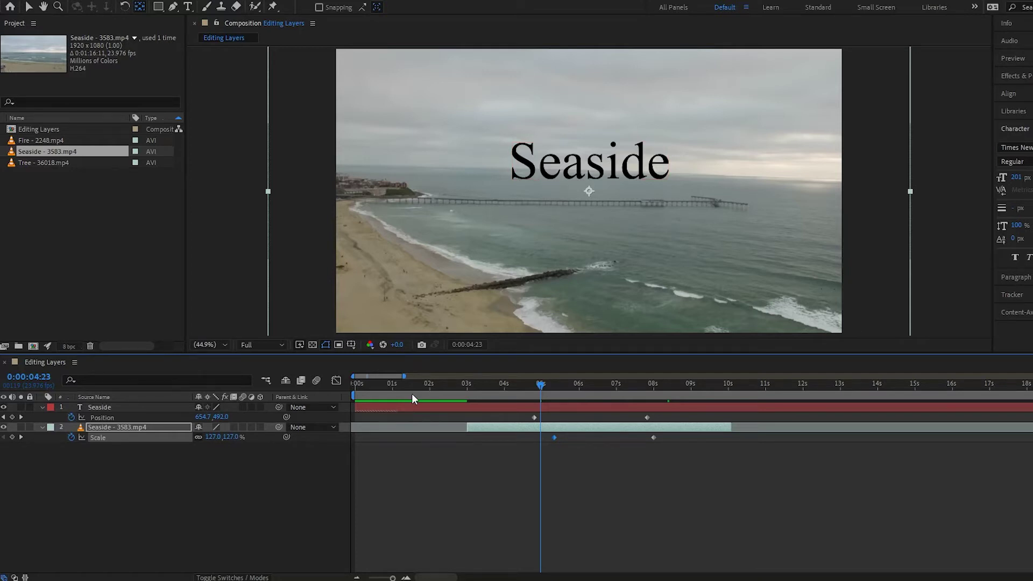
drag(412, 387, 398, 388)
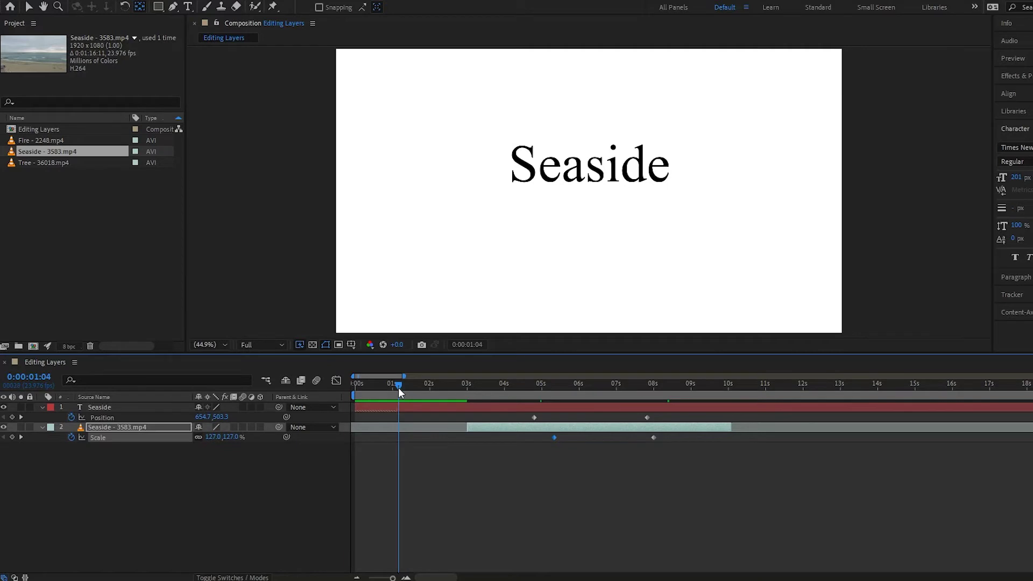
drag(398, 399, 381, 418)
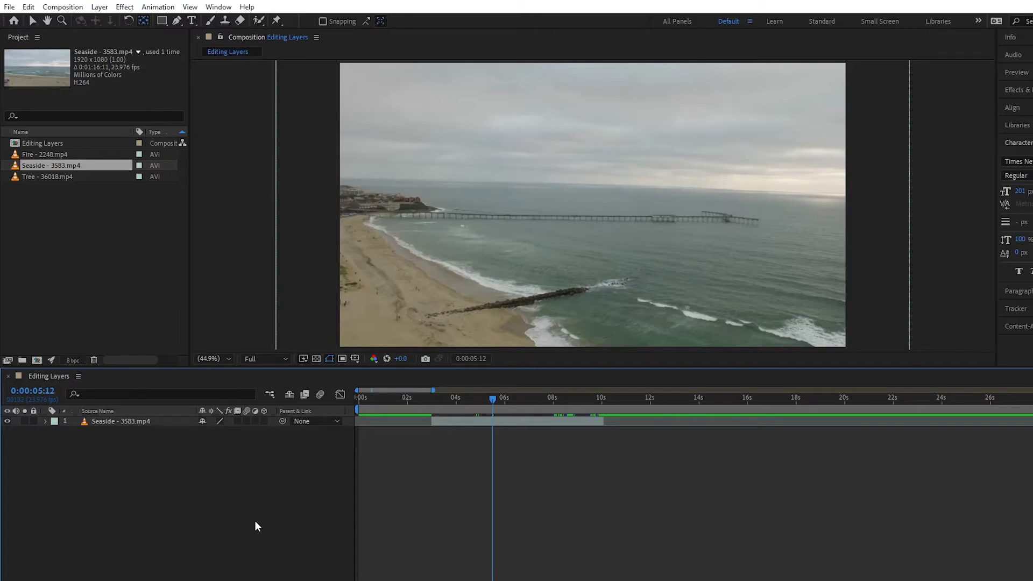
Split the Seaside footage layer at the current time, 0:00:05:12.
click(28, 7)
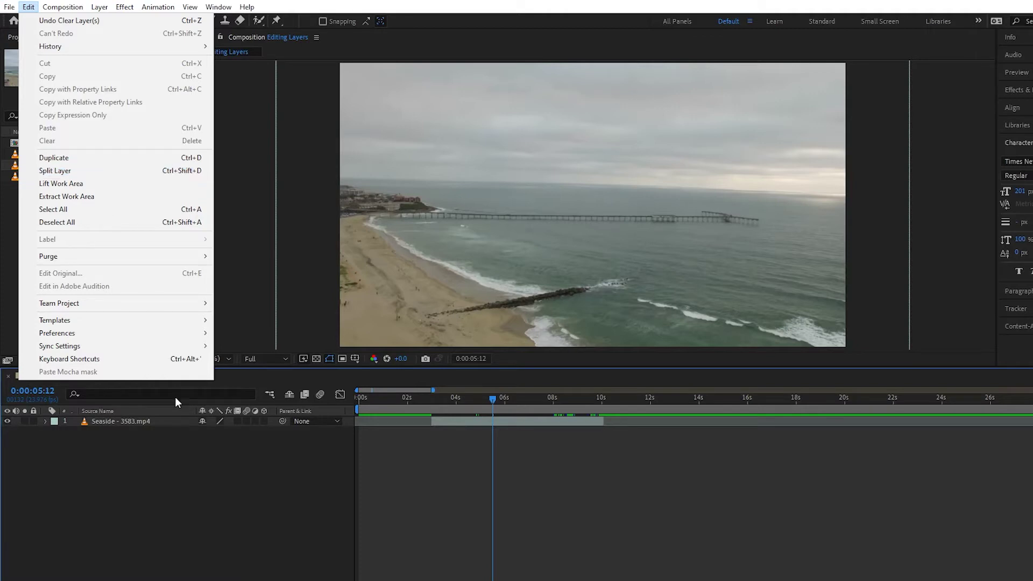
click(191, 461)
click(115, 420)
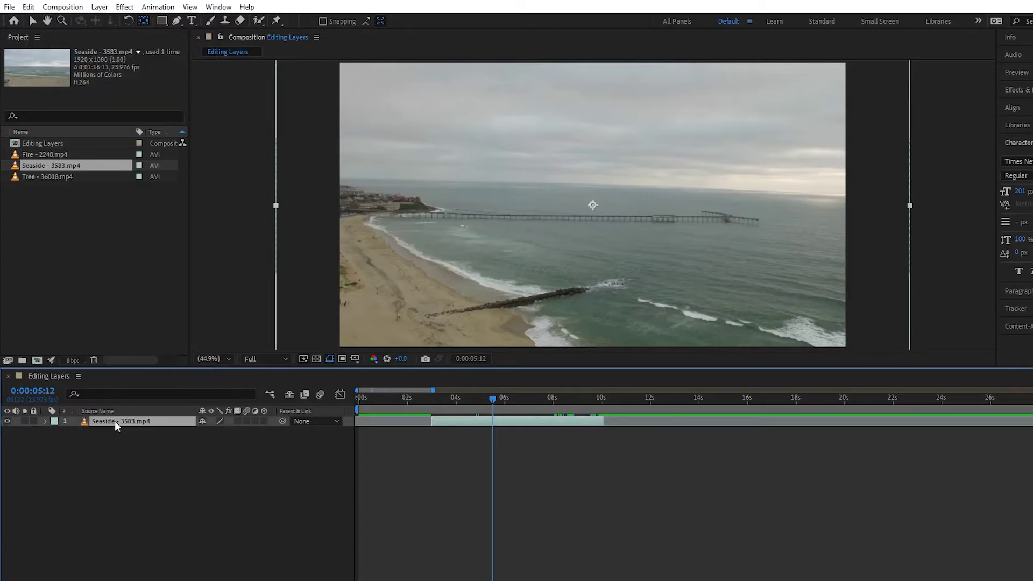
key(ctrl+shift+d)
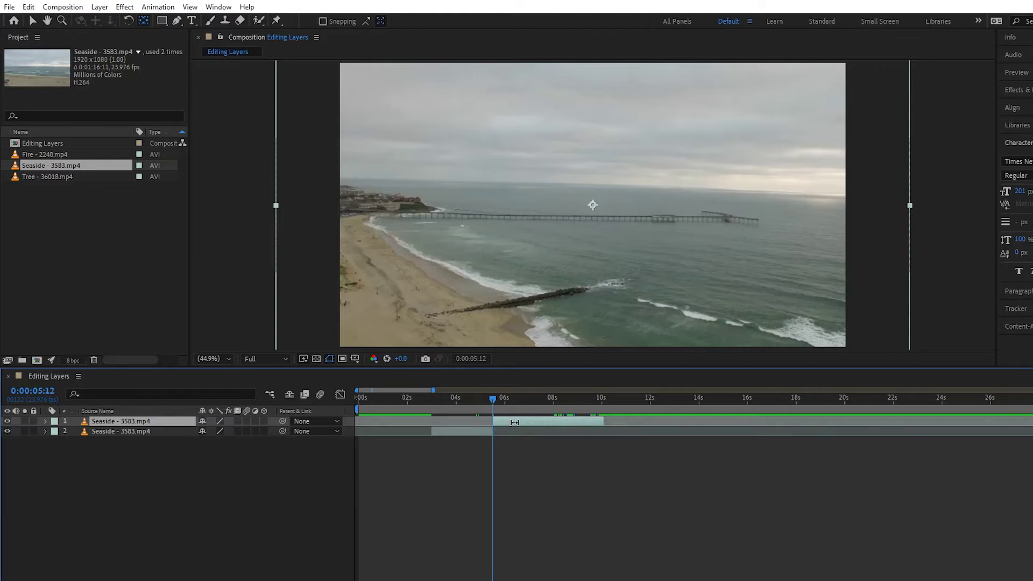
Turn off Create Split Layers Above Original Layer in the General preferences.
click(28, 7)
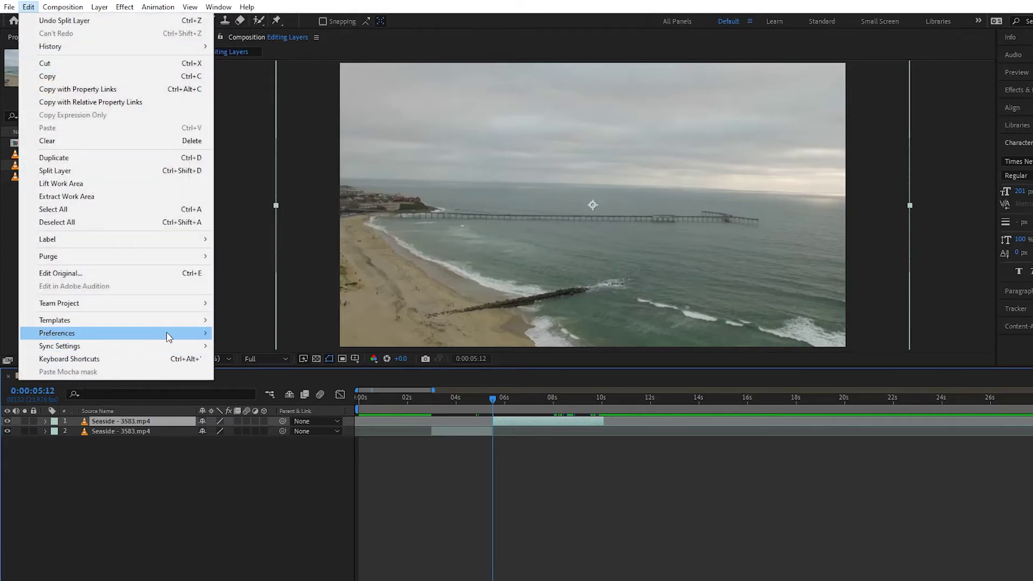
mouse_move(168, 334)
click(274, 335)
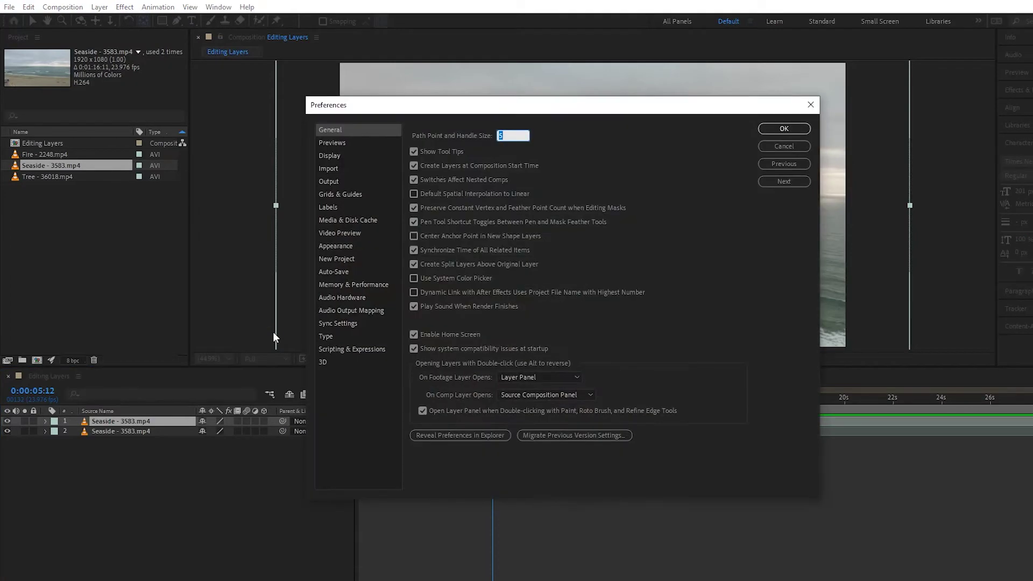
click(413, 265)
click(782, 128)
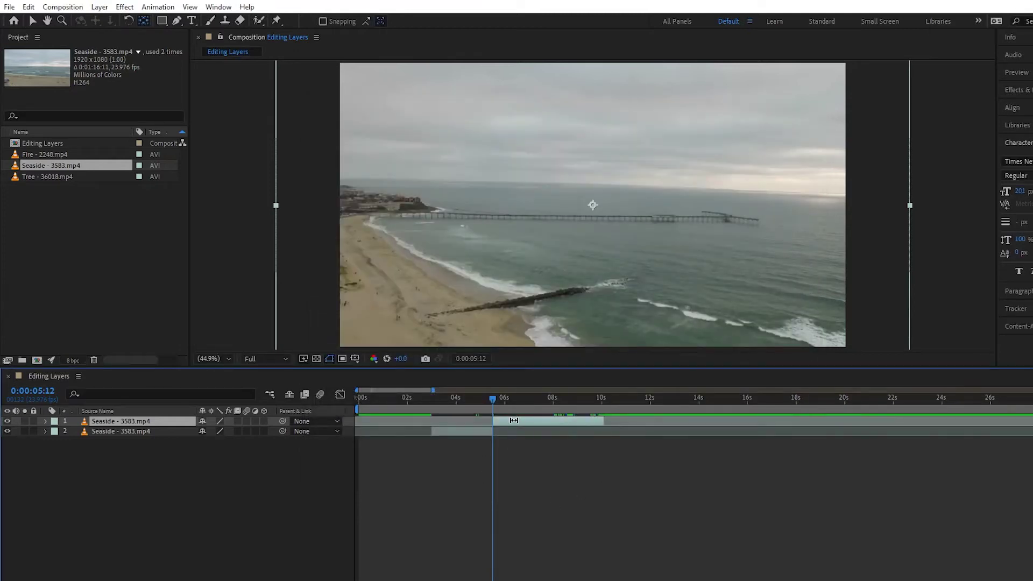
Delete the upper split segment and extend the remaining Seaside layer's out point to about 17.5 s.
key(Delete)
drag(493, 421, 784, 449)
Split the extended Seaside layer at 0:00:06:00 and move the current time to 0:00:06:09.
click(506, 403)
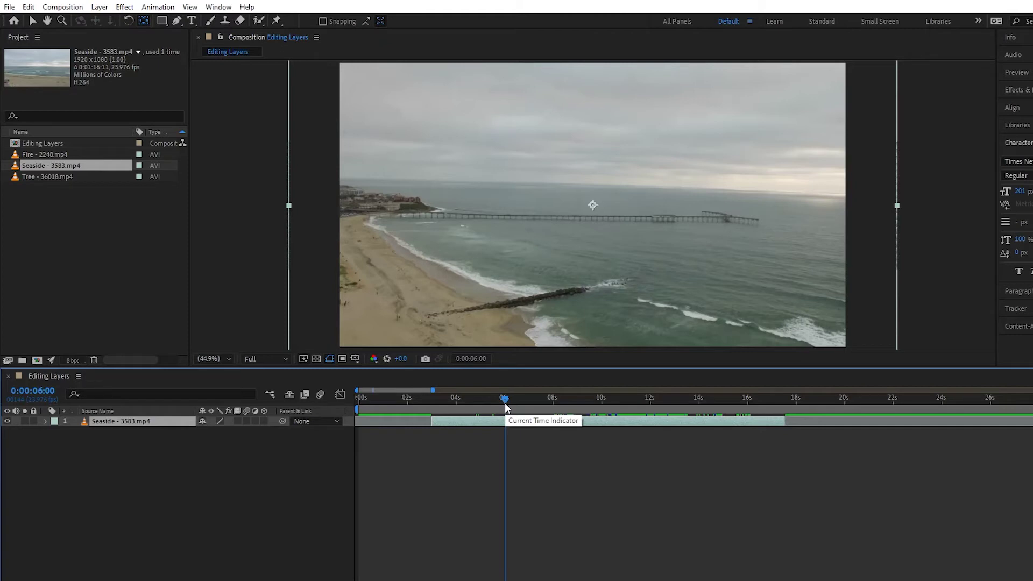
key(ctrl+shift+d)
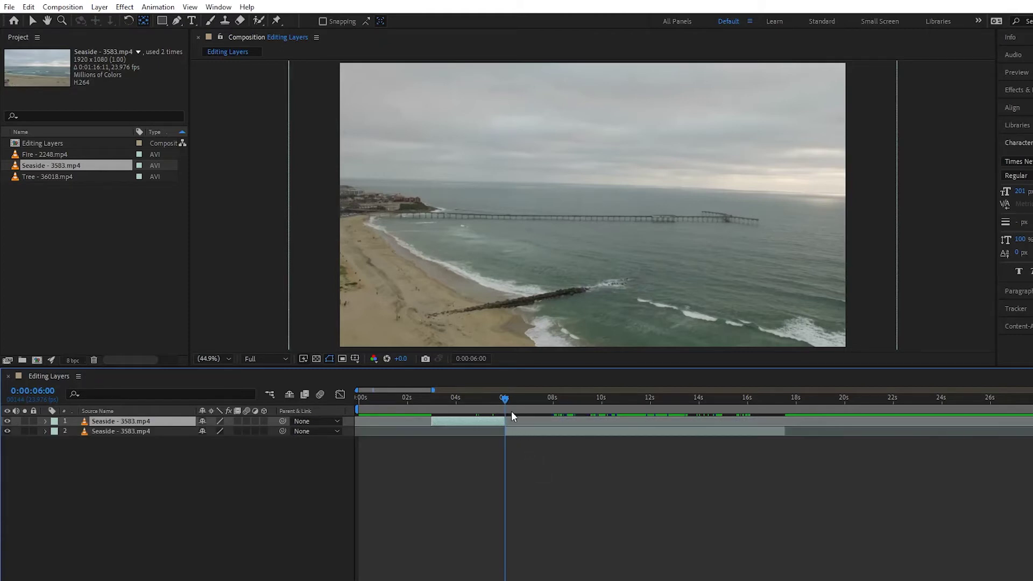
drag(507, 401, 513, 400)
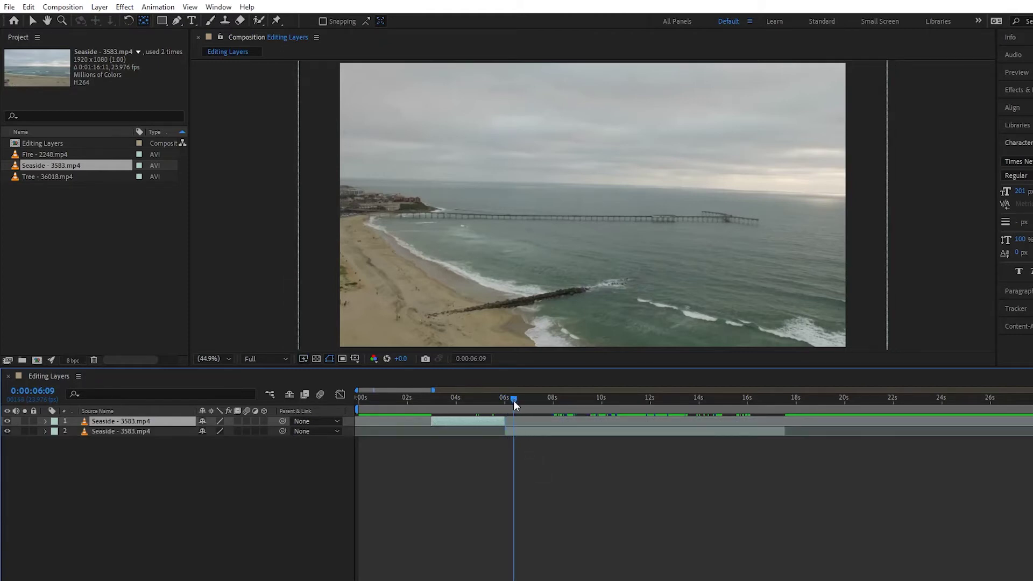
click(515, 434)
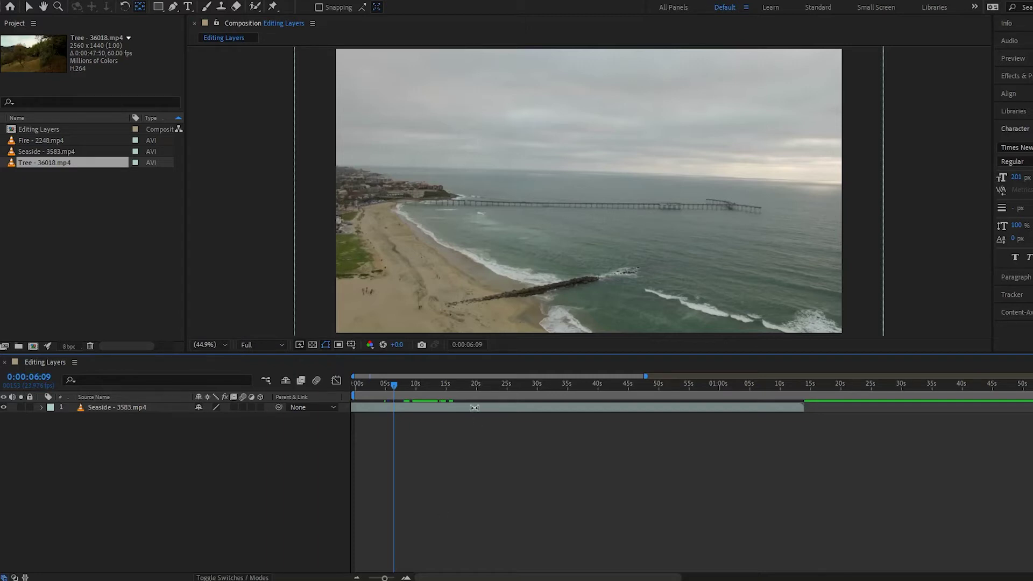
Scrub the full-length Seaside layer between 0:00:09:23 and 0:00:29:23 to review that section of the footage.
click(419, 389)
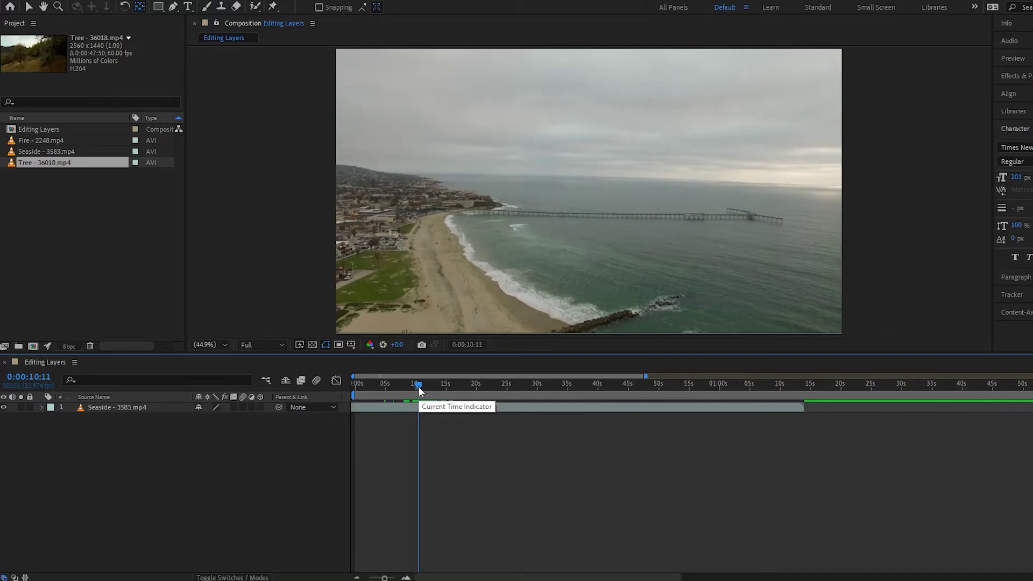
drag(418, 386, 538, 385)
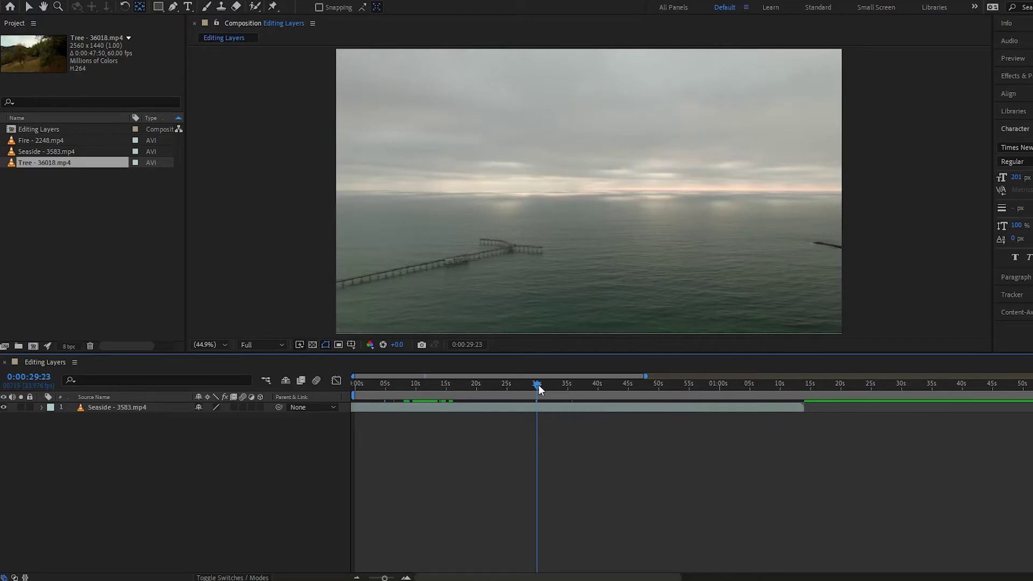
drag(538, 385, 418, 394)
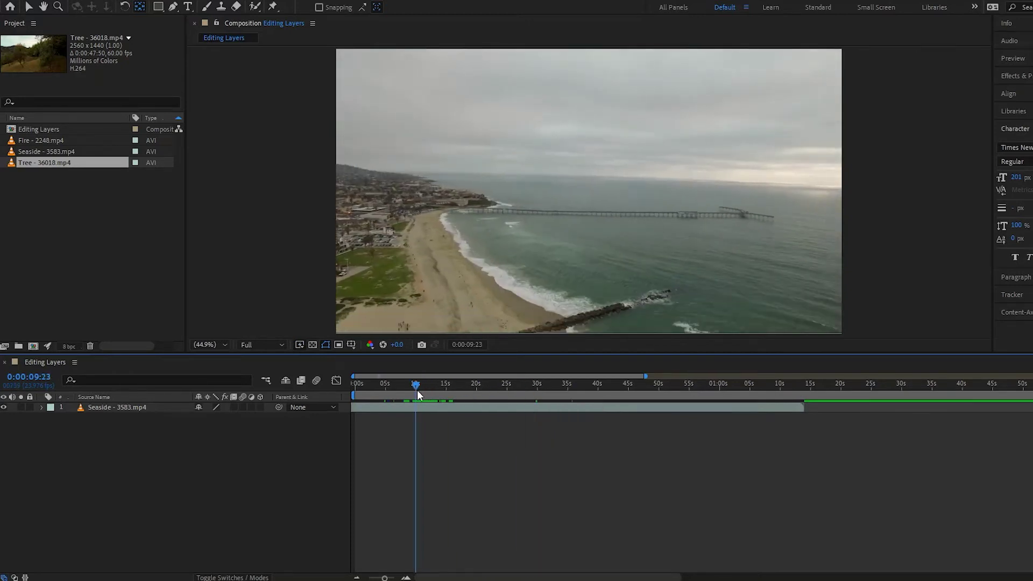
click(536, 388)
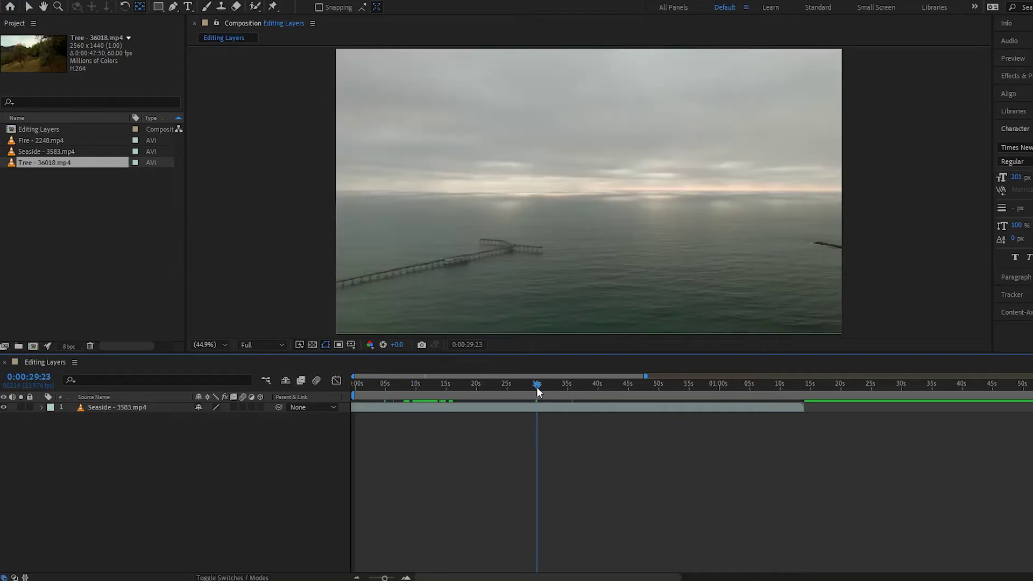
Move the current time to 0:00:09:23 and set the work area start there.
click(416, 389)
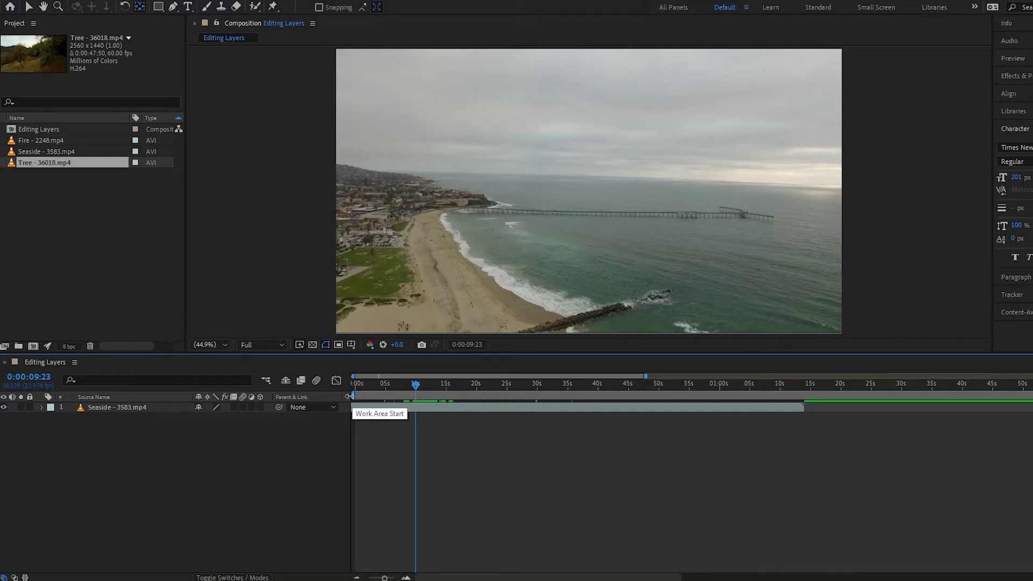
drag(350, 396, 414, 397)
key(ctrl+z)
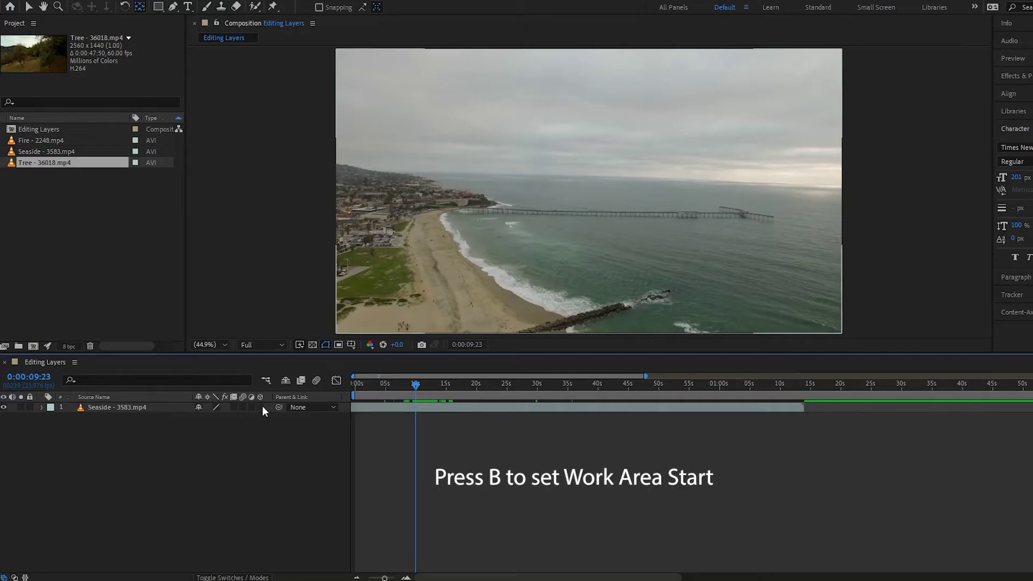
key(b)
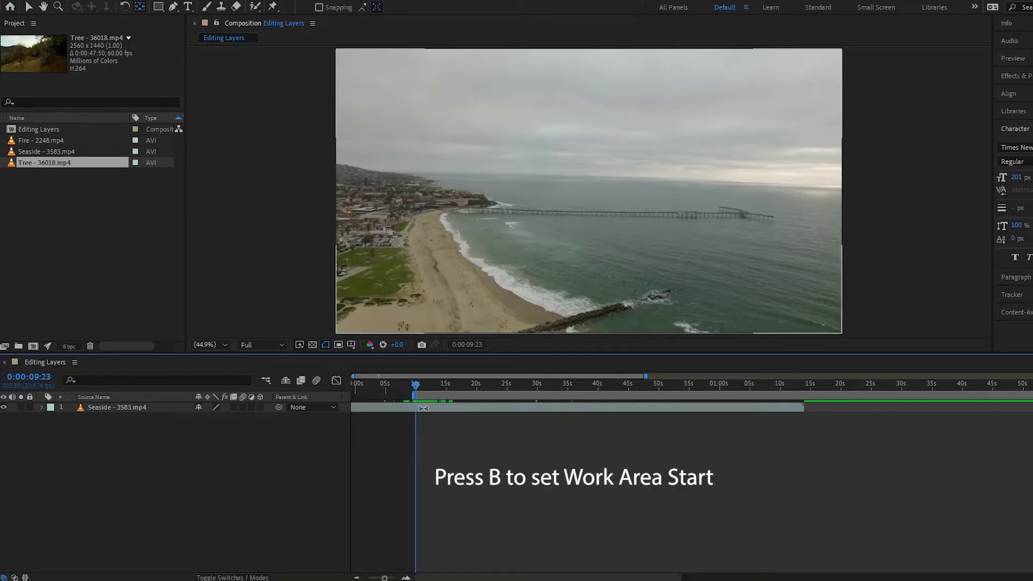
Move the current time to 0:00:29:23 and set the work area end there.
click(537, 384)
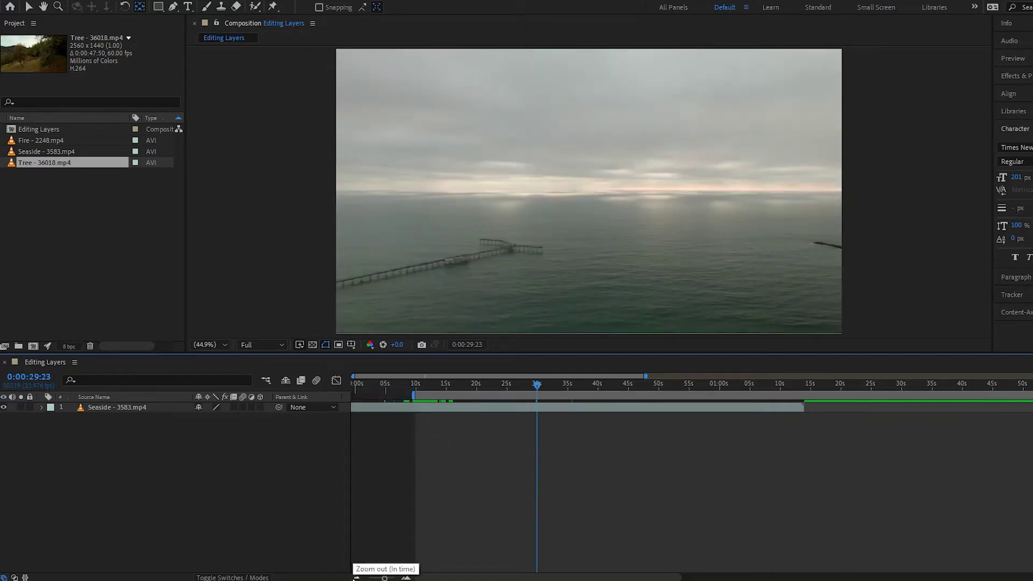
drag(384, 577, 369, 579)
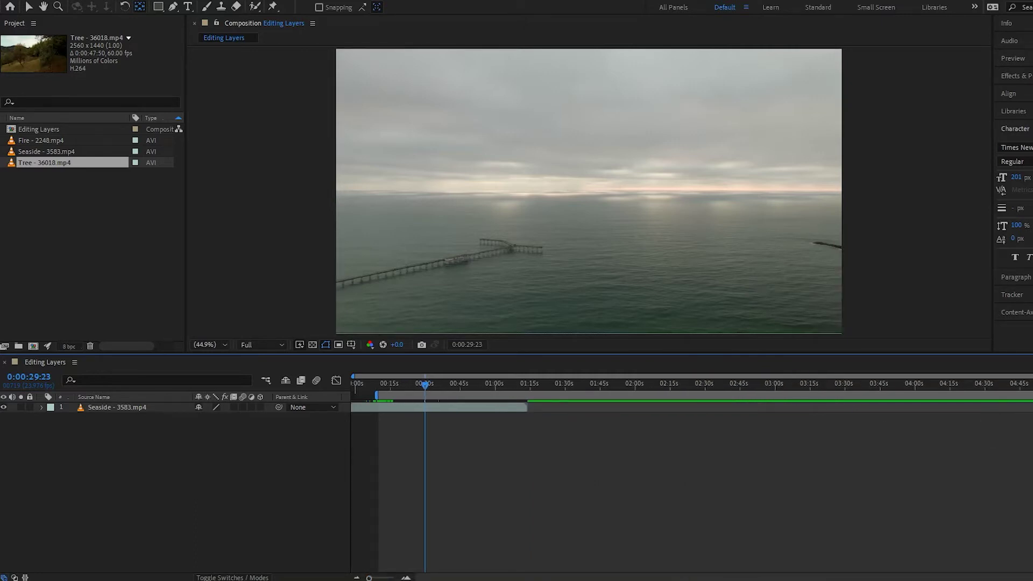
drag(1030, 396, 423, 493)
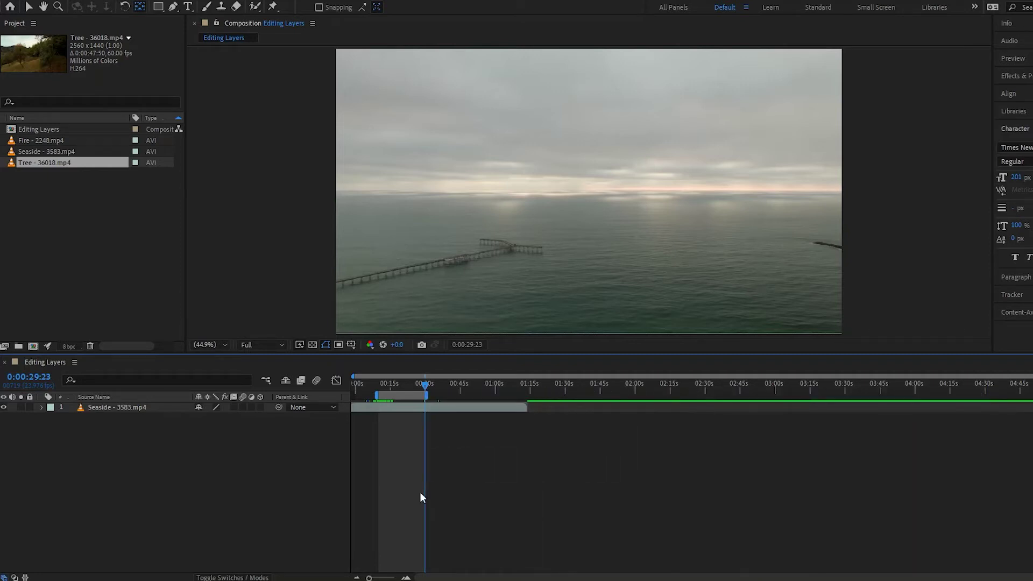
key(equal)
key(equal)
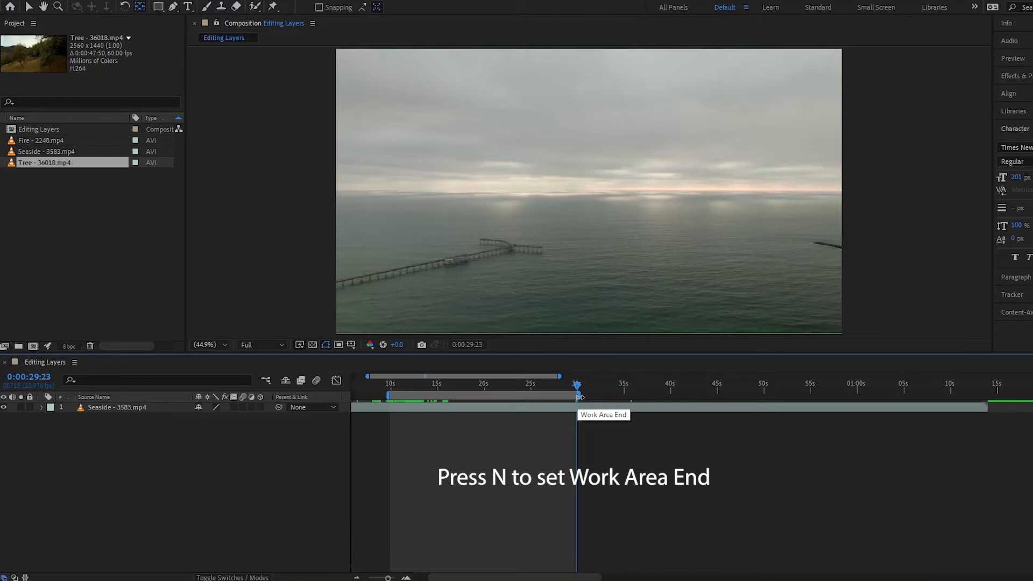
drag(578, 395, 950, 396)
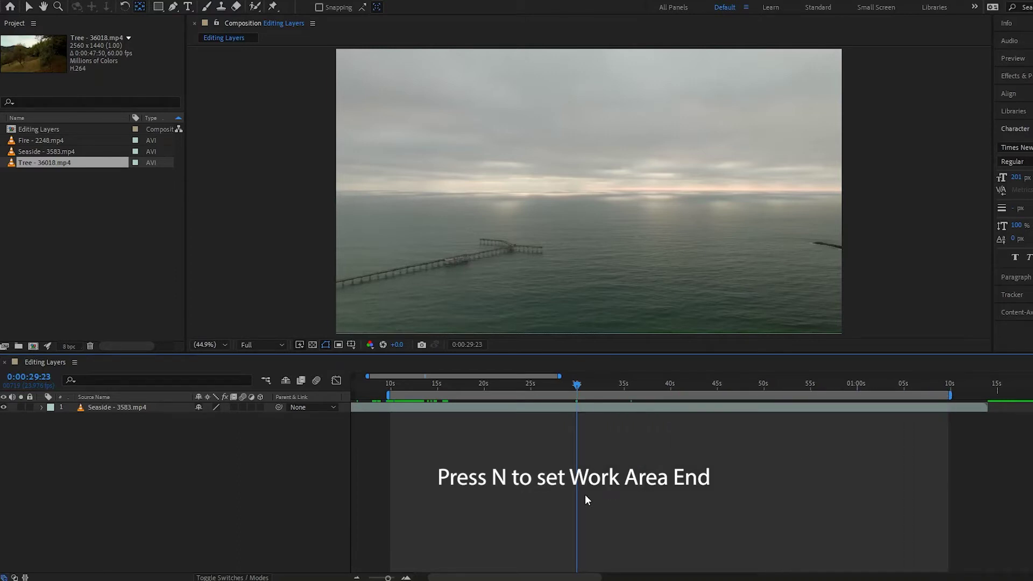
key(n)
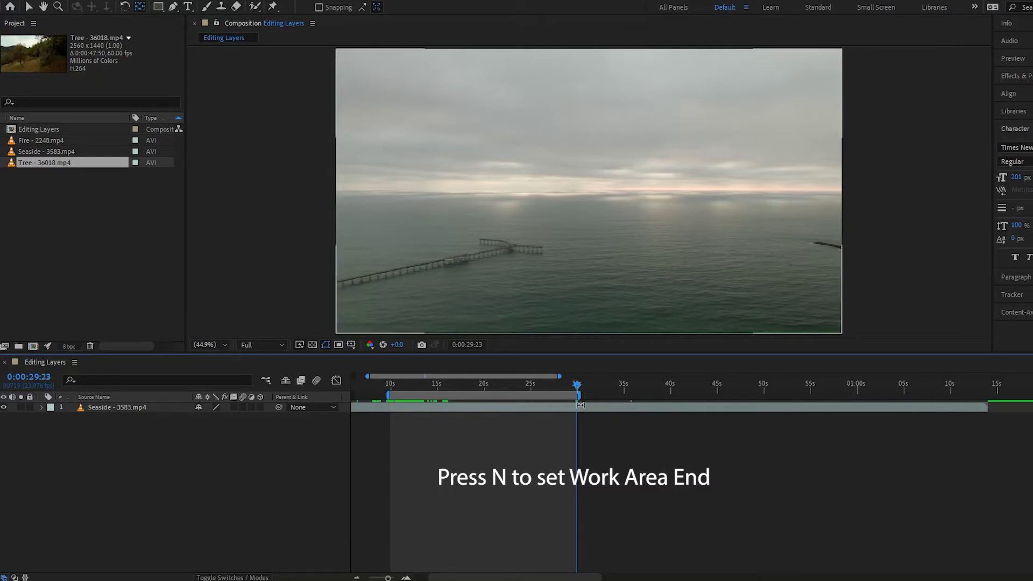
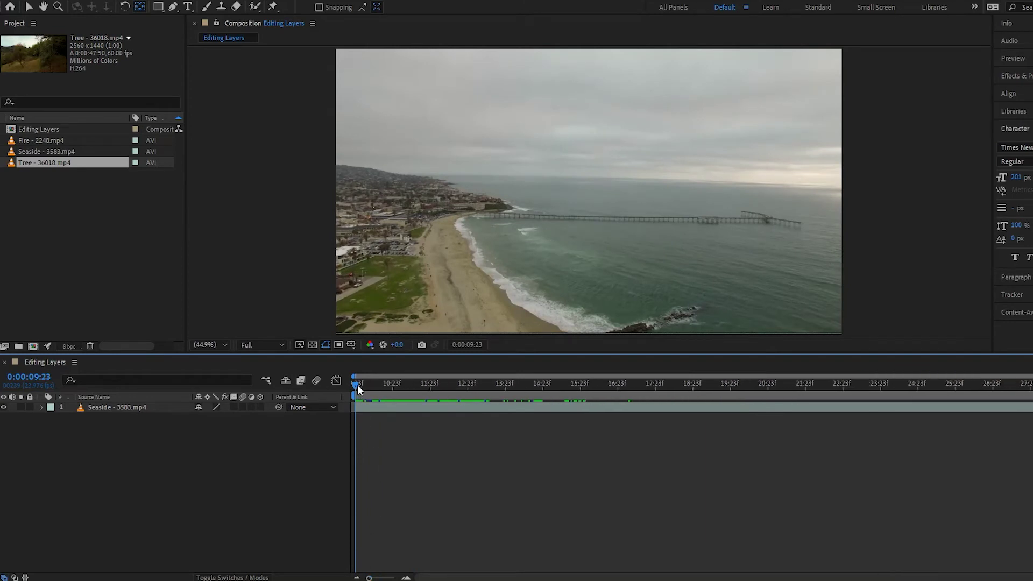
Scrub the trimmed composition from 0:00:09:23 to 0:00:29:23 and return to its first frame.
drag(357, 385, 340, 422)
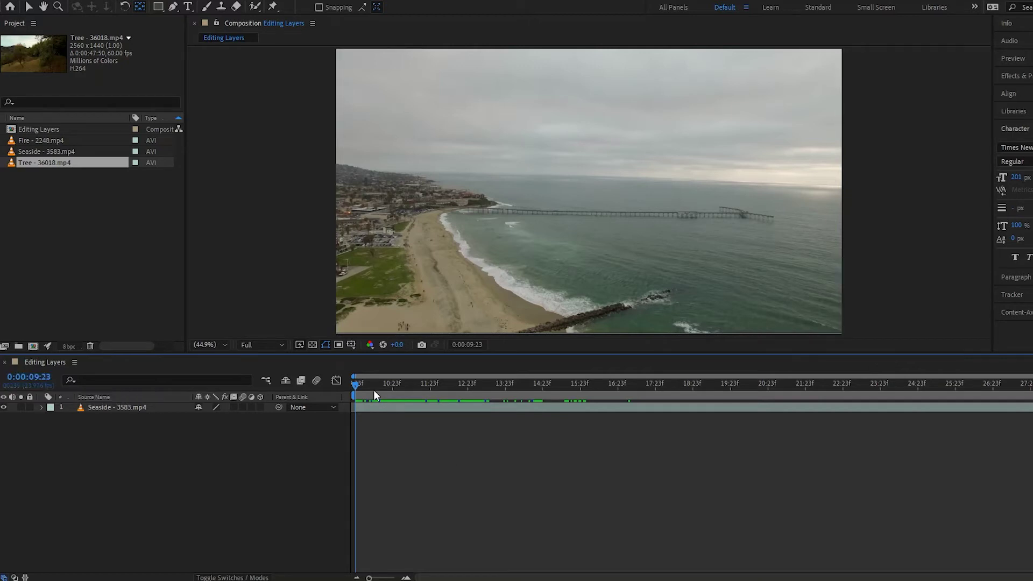
drag(374, 390, 1027, 389)
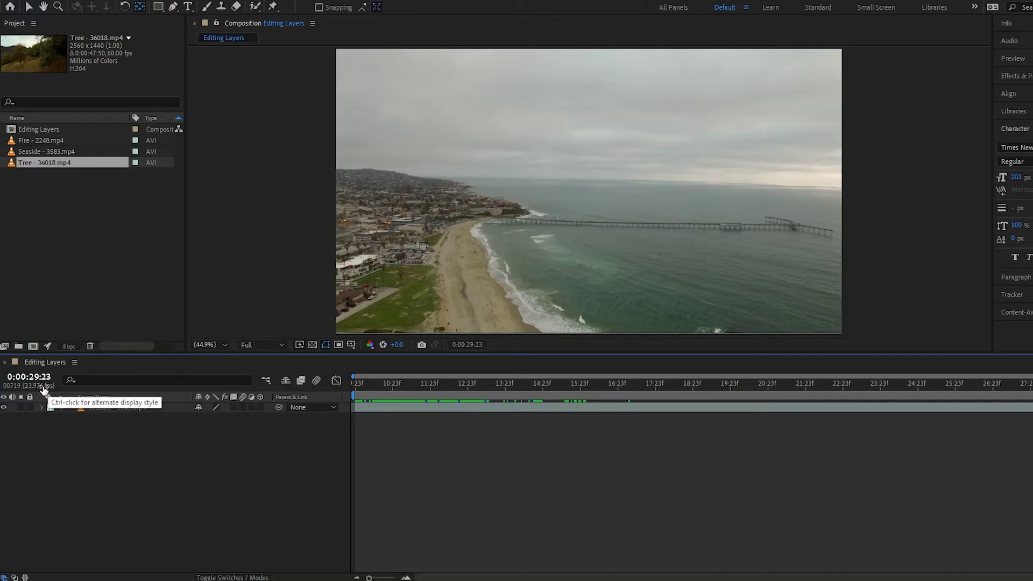
key(Home)
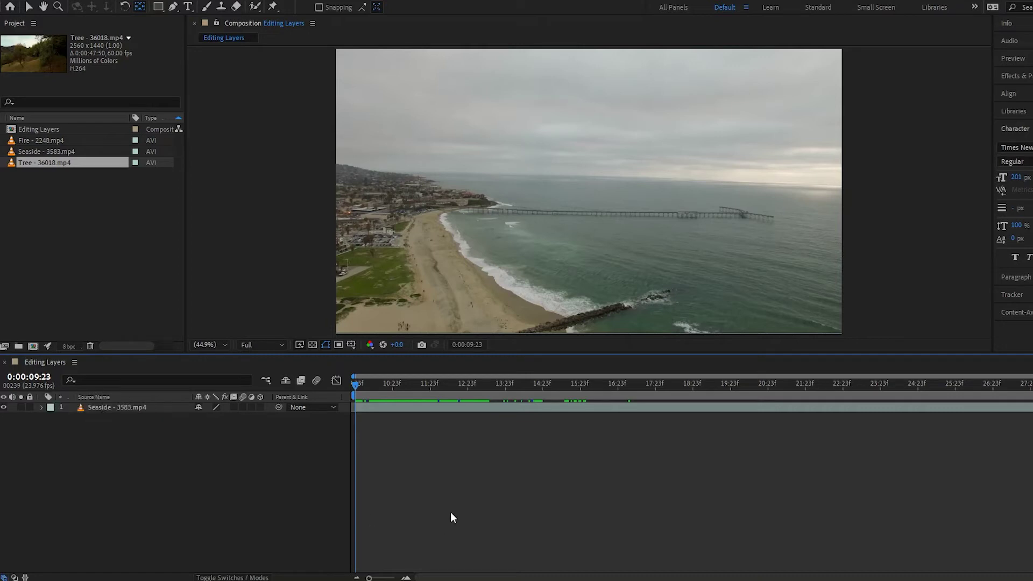
Set the Editing Layers composition's start timecode to 0.
right_click(266, 469)
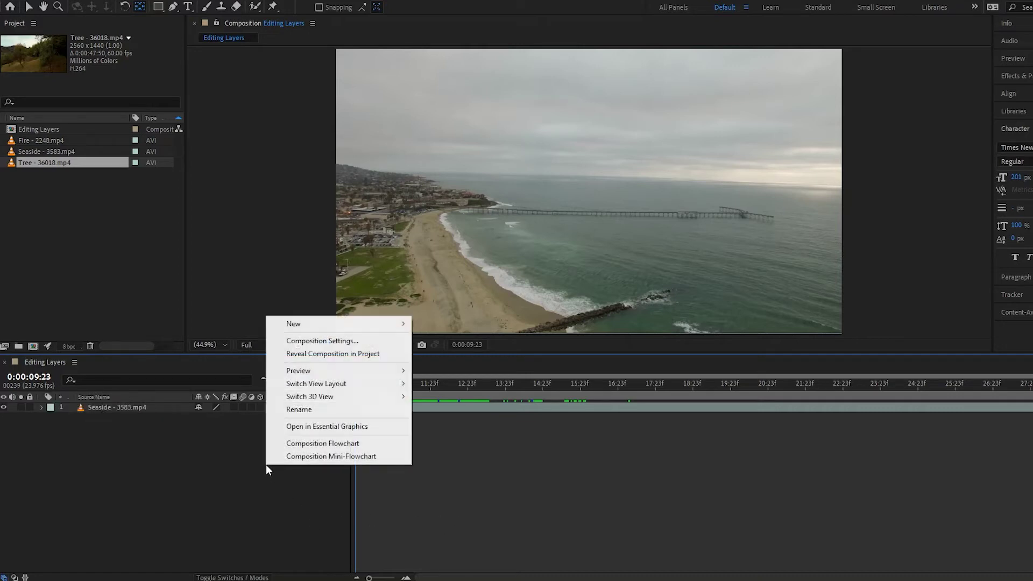
click(322, 341)
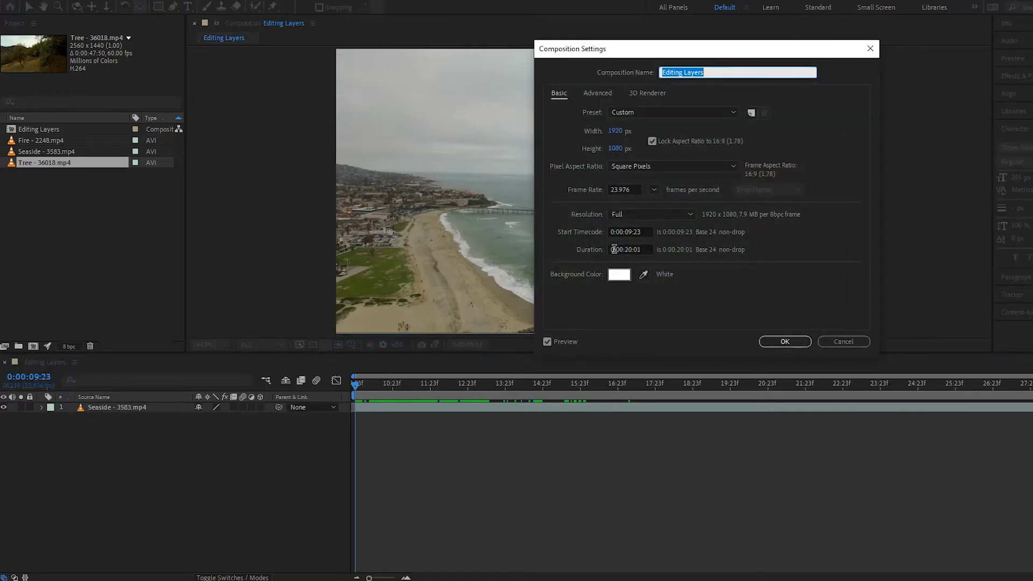
click(631, 235)
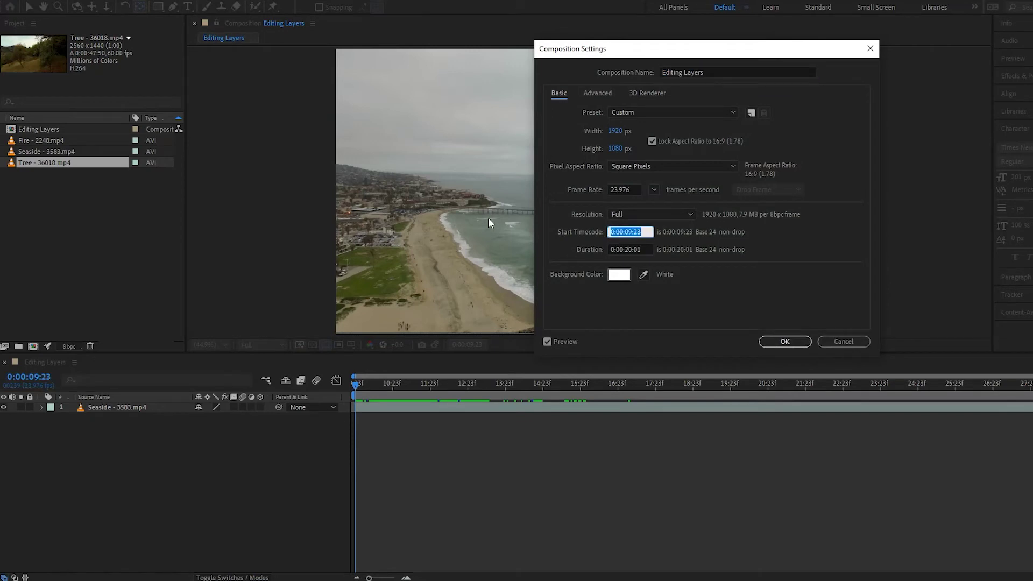
text(0)
click(785, 342)
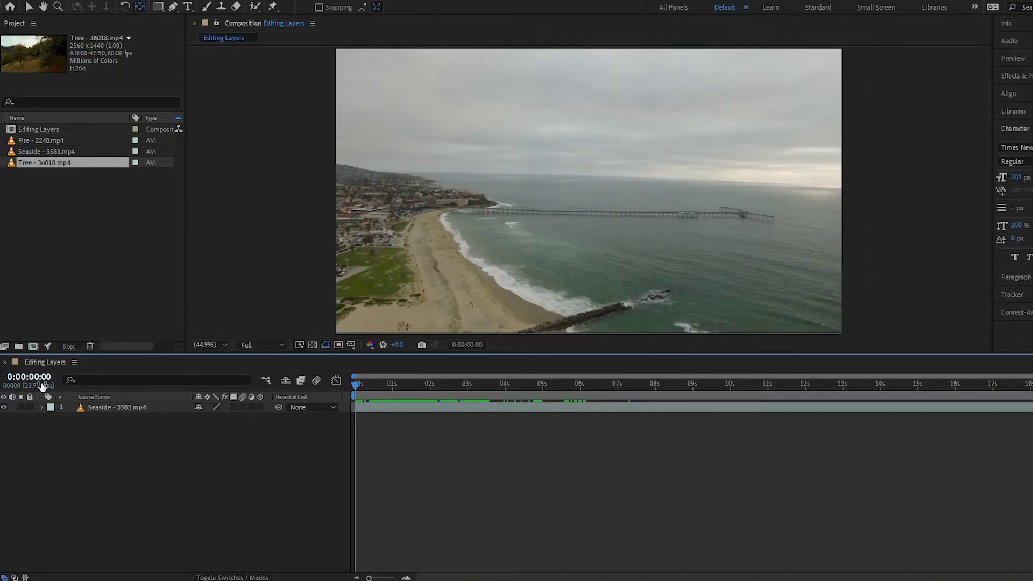
Examine the composition's last frame at 0:00:20:00 at frame level, and bring up the composition settings.
drag(450, 387, 1028, 393)
click(117, 407)
click(531, 489)
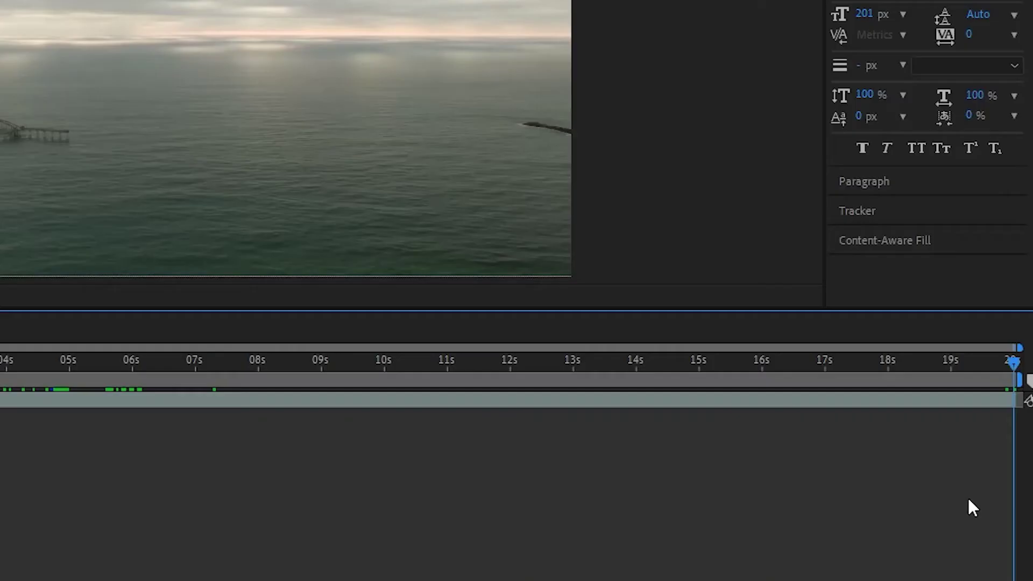
key(semicolon)
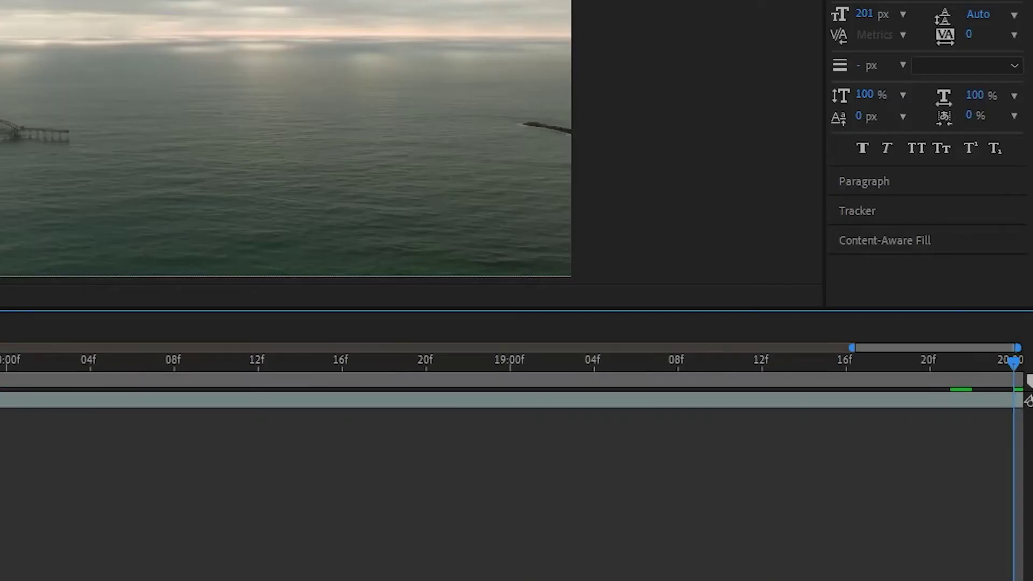
key(equal)
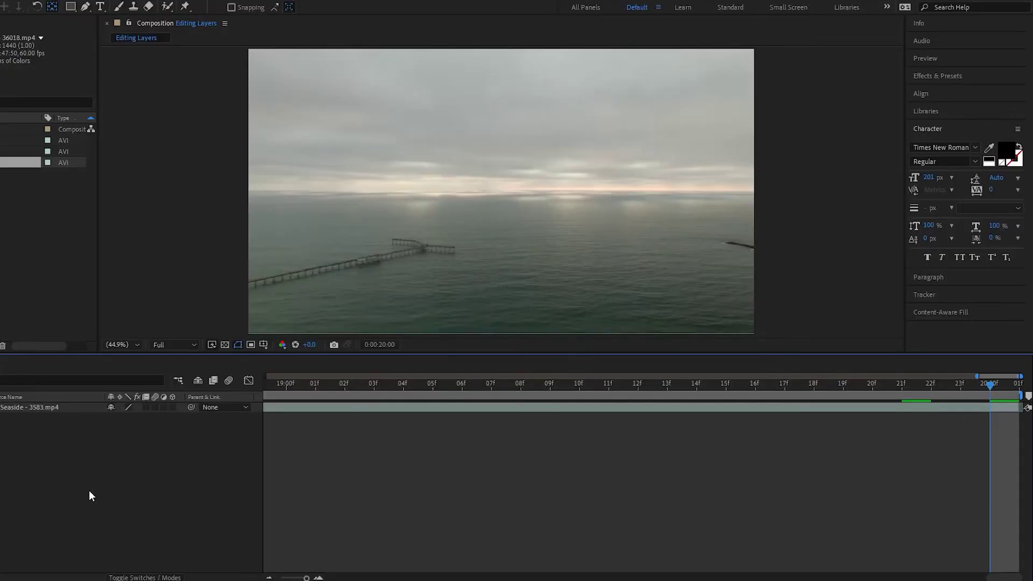
right_click(96, 477)
click(154, 348)
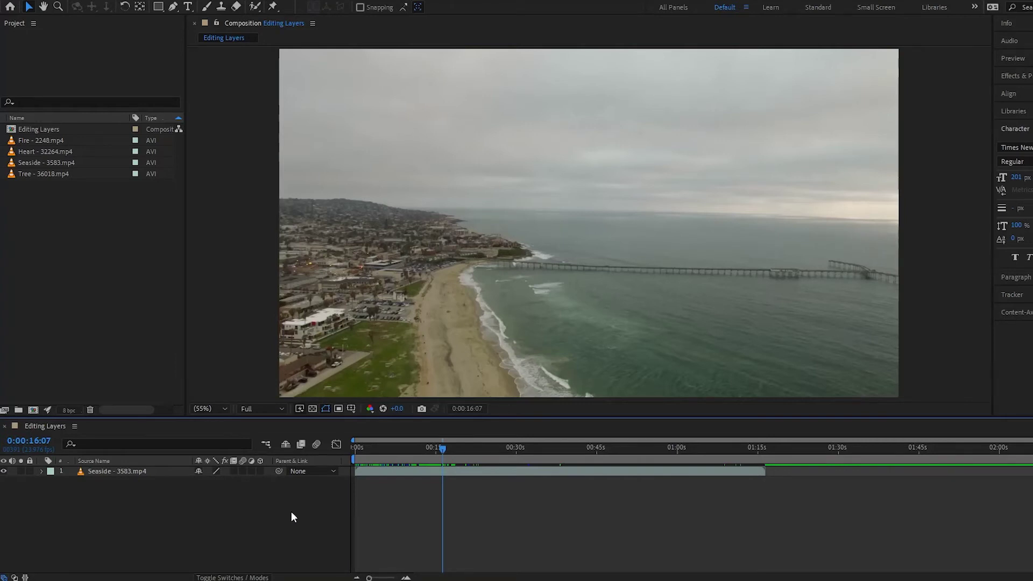
Set the work area over the Seaside layer from 0:00:14:21 to 0:00:30:01.
drag(443, 449, 437, 452)
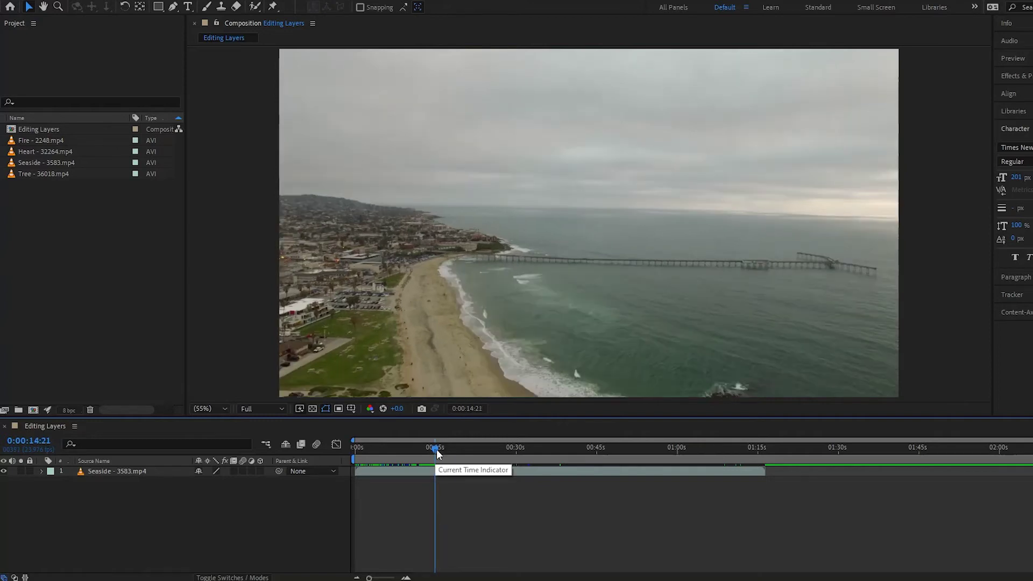
key(b)
drag(437, 450, 518, 470)
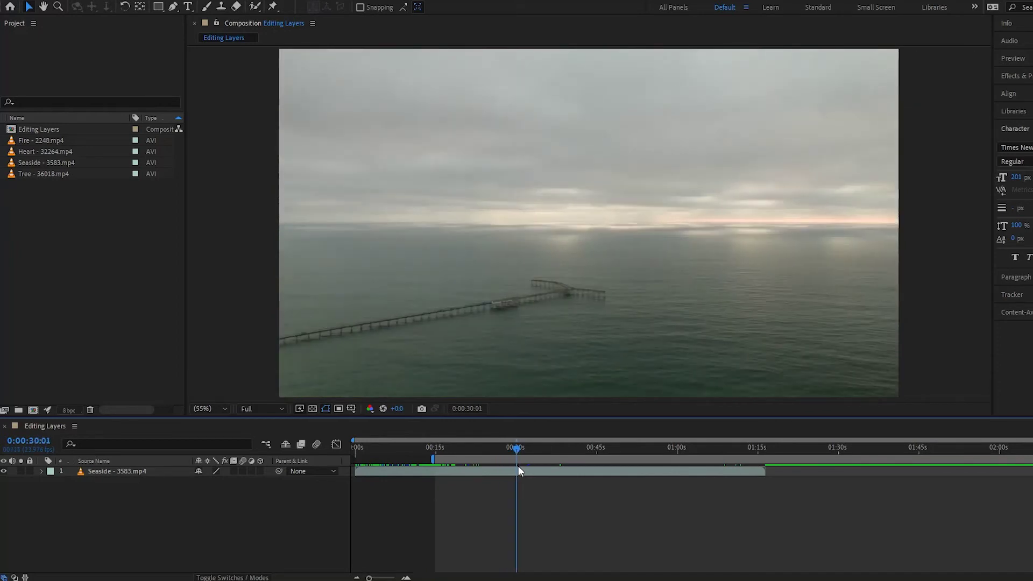
key(n)
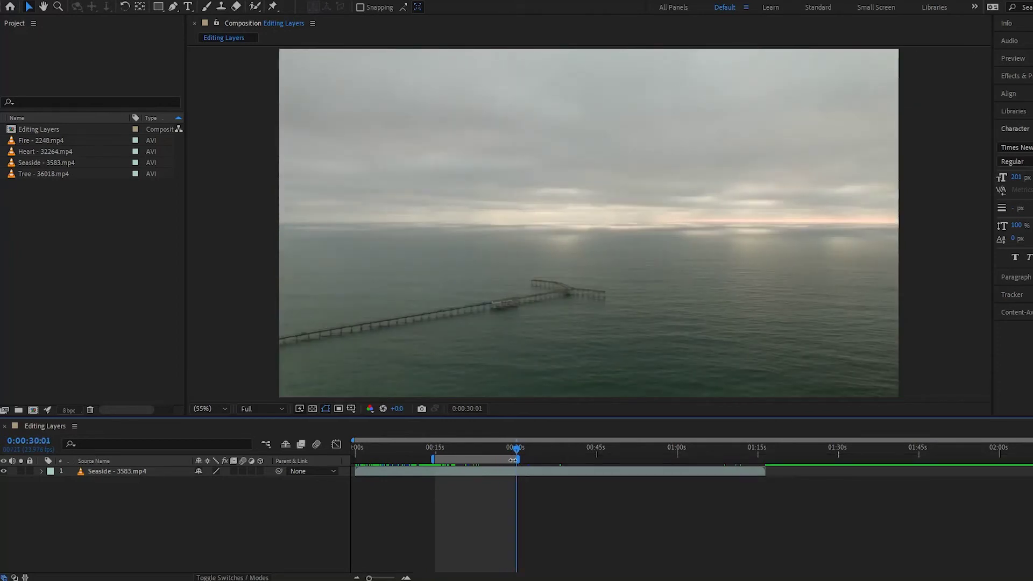
Lift the work area from the Seaside layer, review the section between 0:00:09:02 and 0:00:40:02, and undo the lift.
right_click(492, 462)
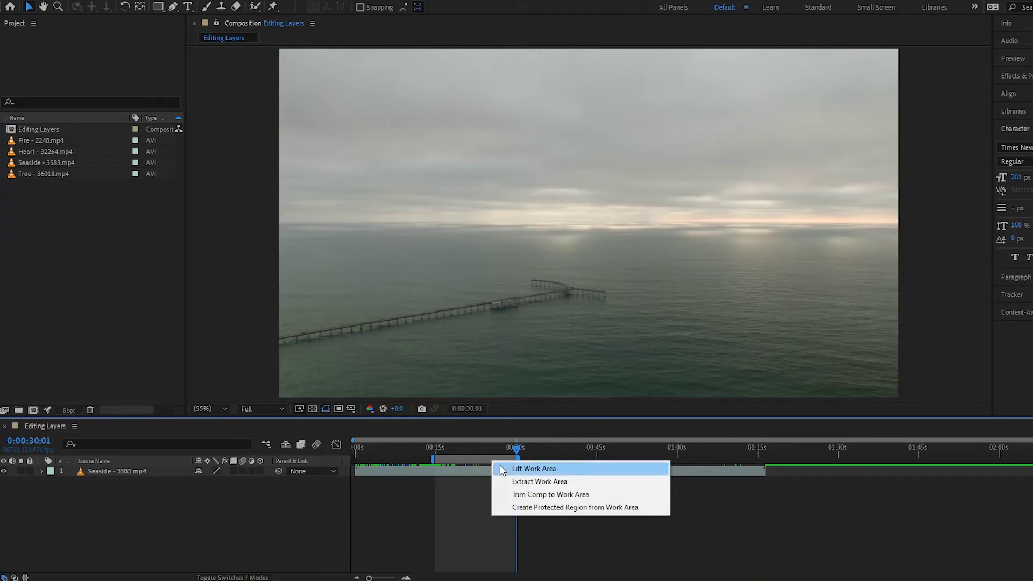
click(500, 468)
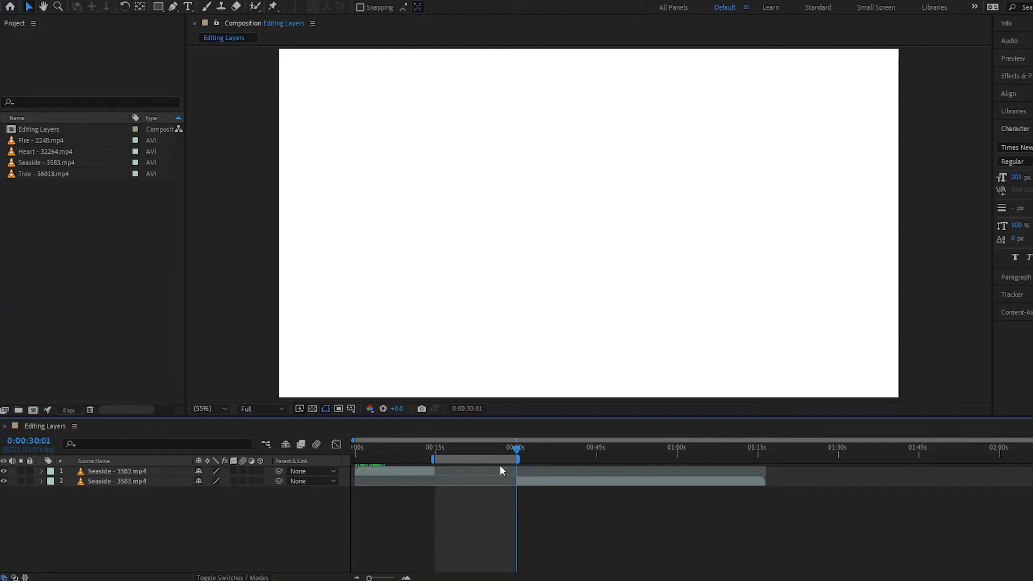
click(453, 450)
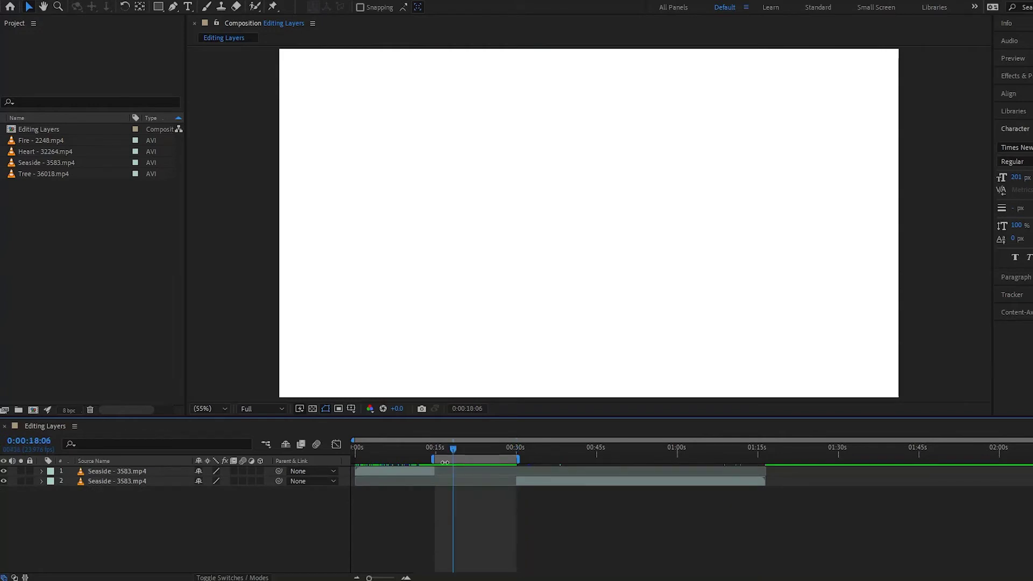
click(404, 451)
drag(405, 452, 403, 452)
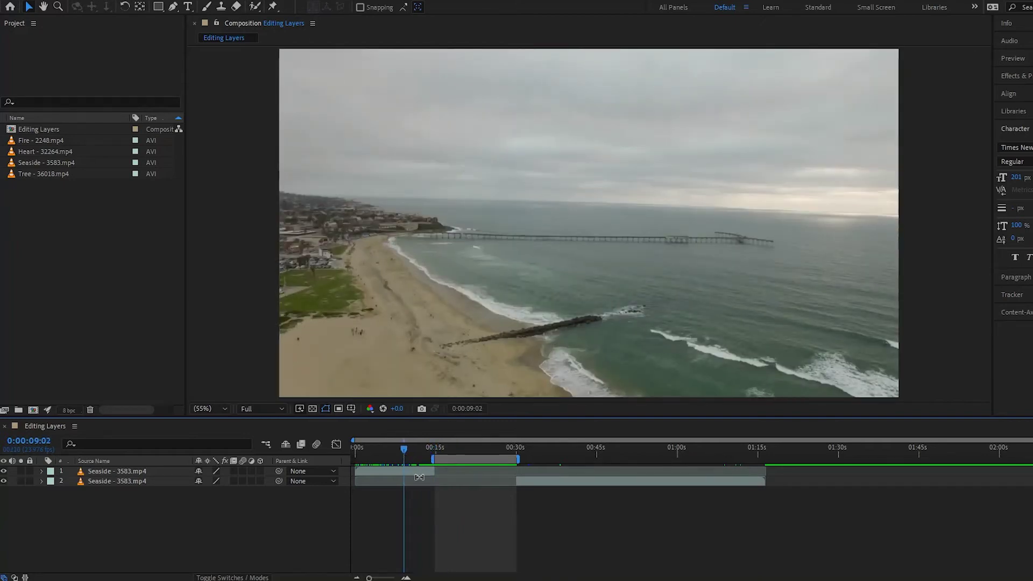
drag(405, 454, 569, 467)
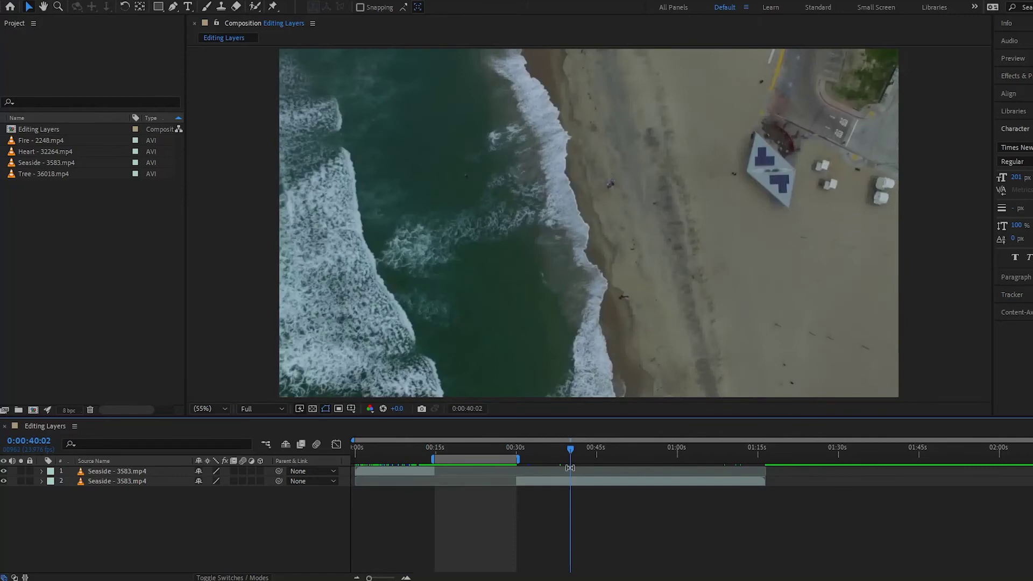
drag(568, 454, 459, 466)
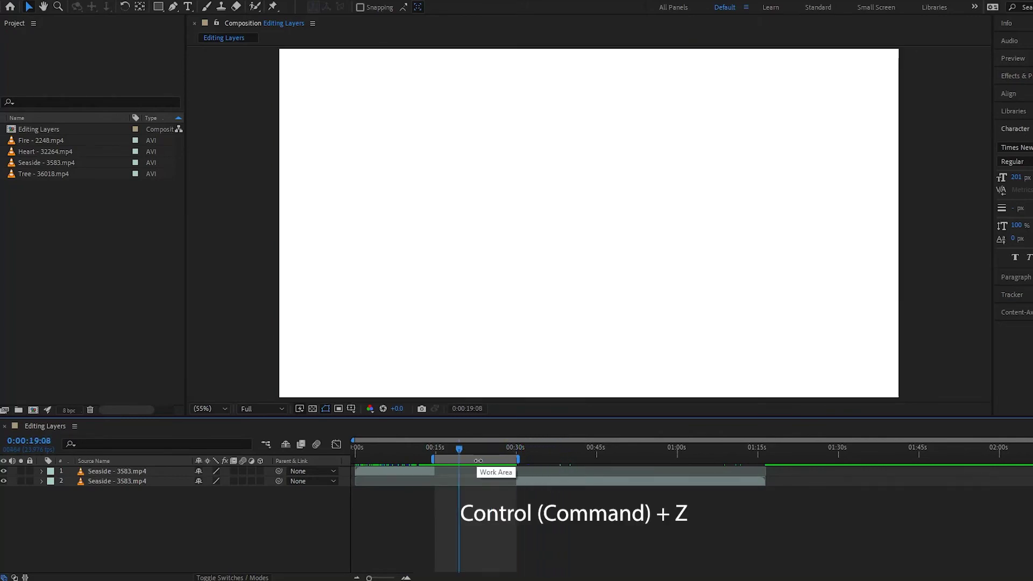
key(ctrl+z)
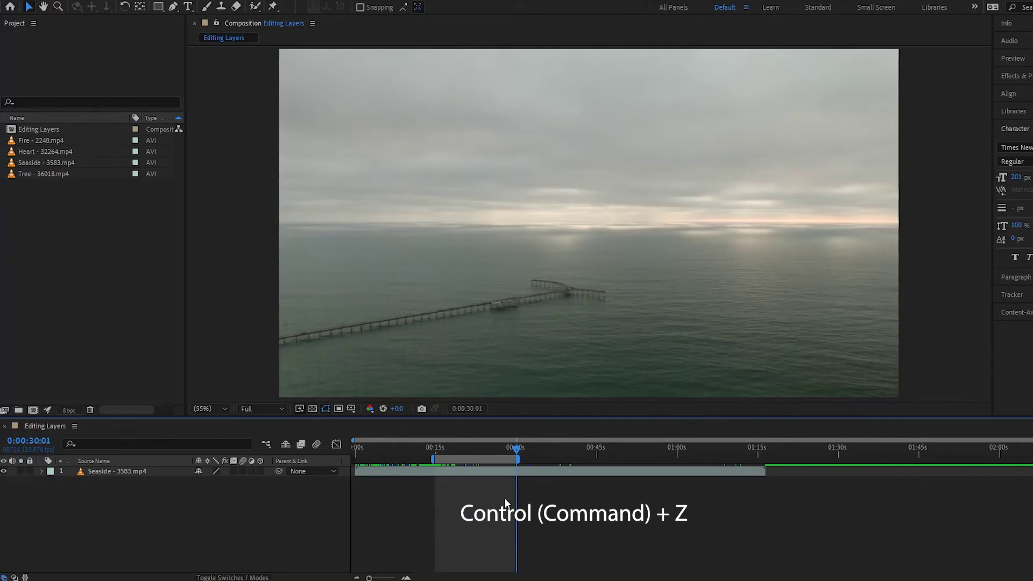
Extract the work area from the Seaside layer and select each of the two remaining segments in turn.
right_click(474, 461)
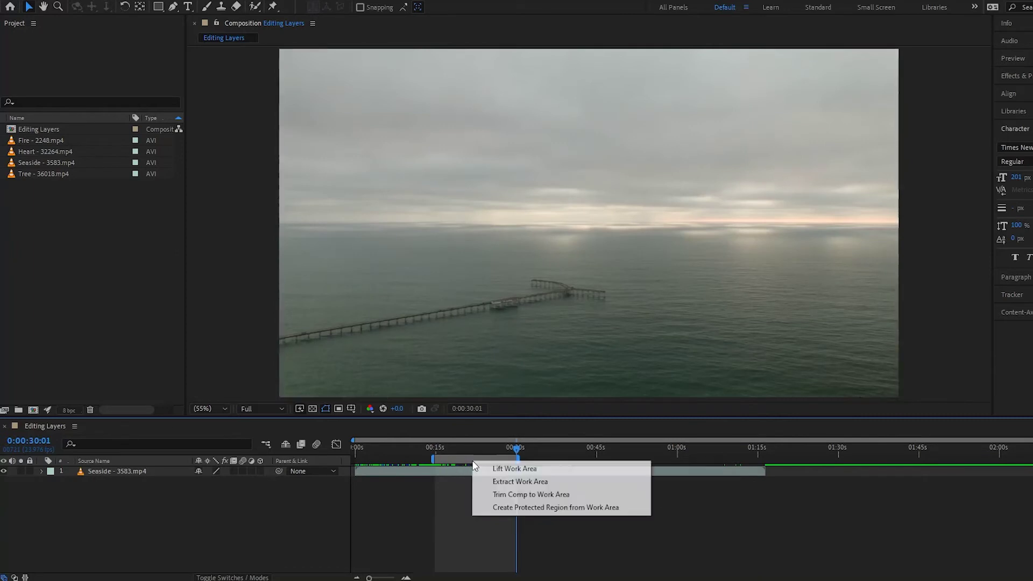
click(499, 483)
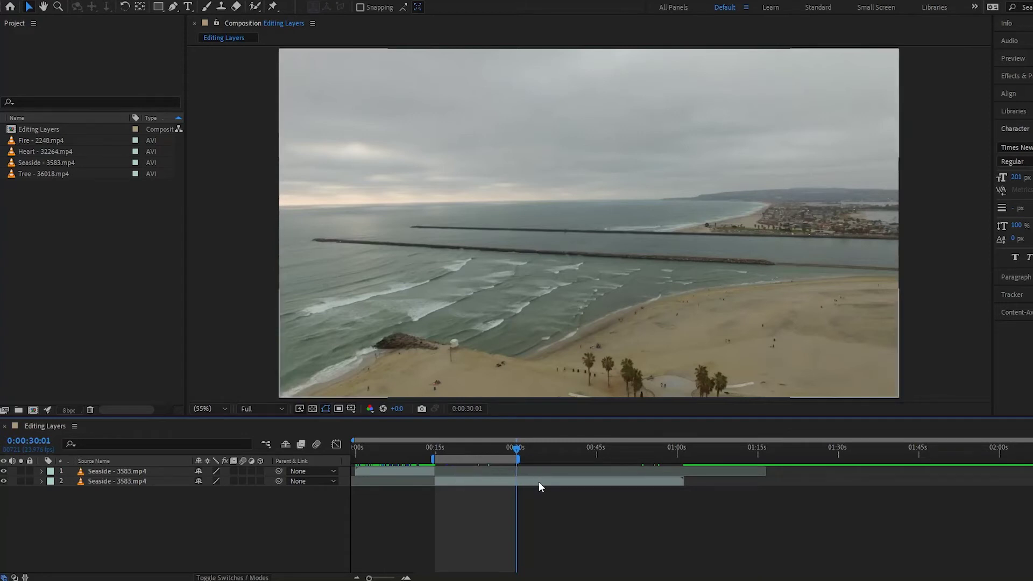
click(431, 473)
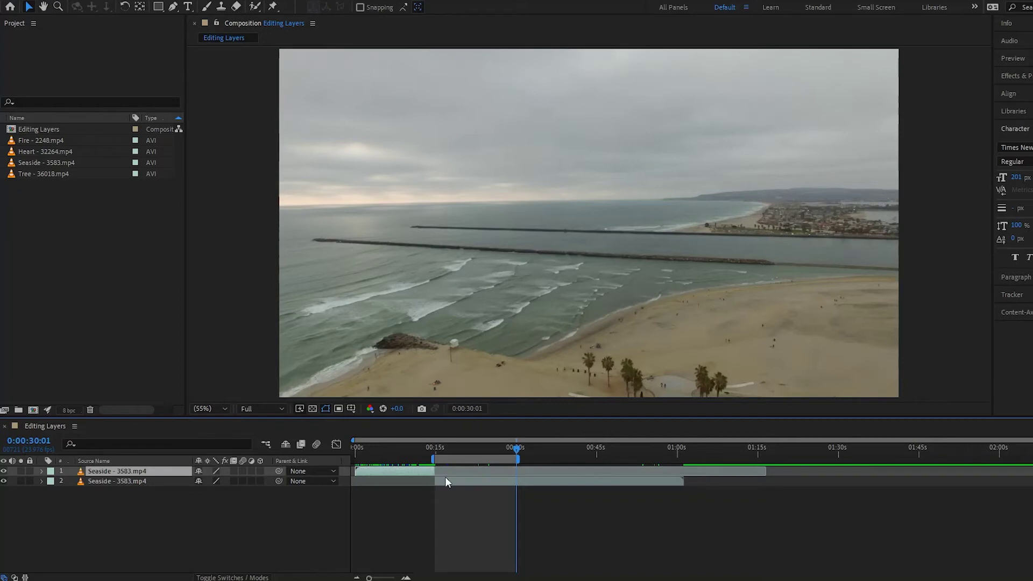
click(446, 479)
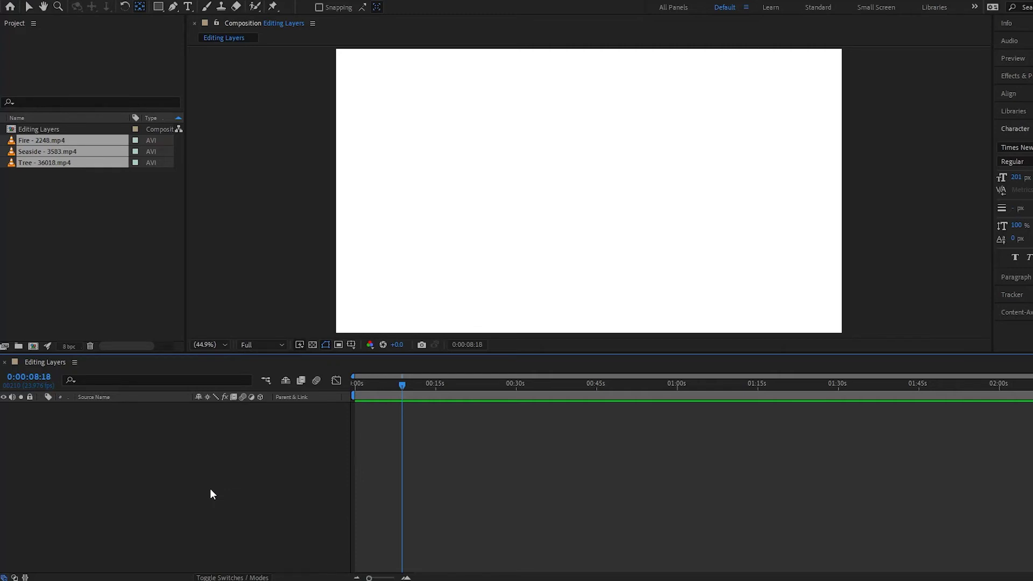
Add the Tree, Seaside and Fire clips to the Editing Layers composition, sequence the three layers without overlap, and scrub through the result.
drag(41, 144, 61, 454)
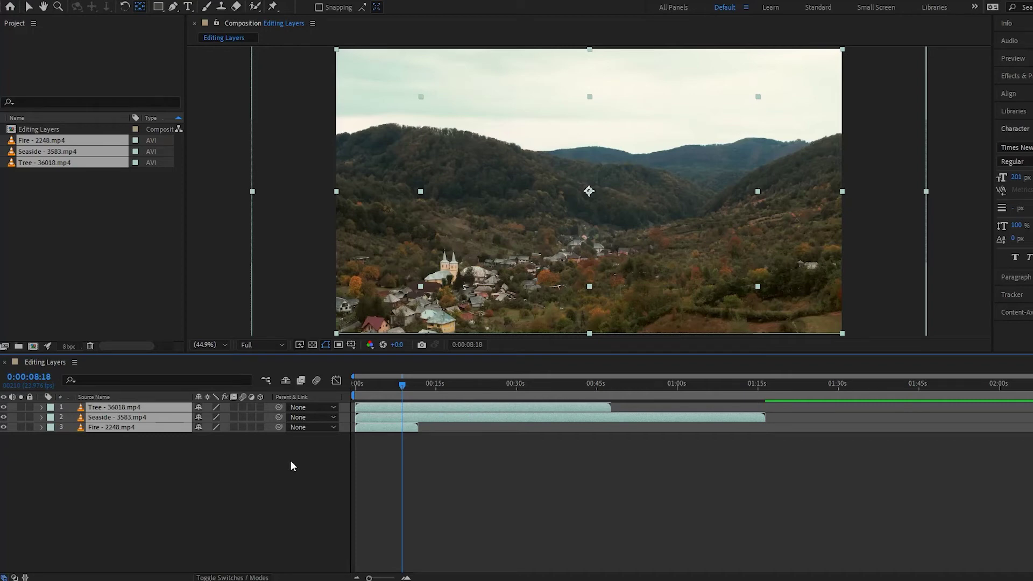
right_click(113, 419)
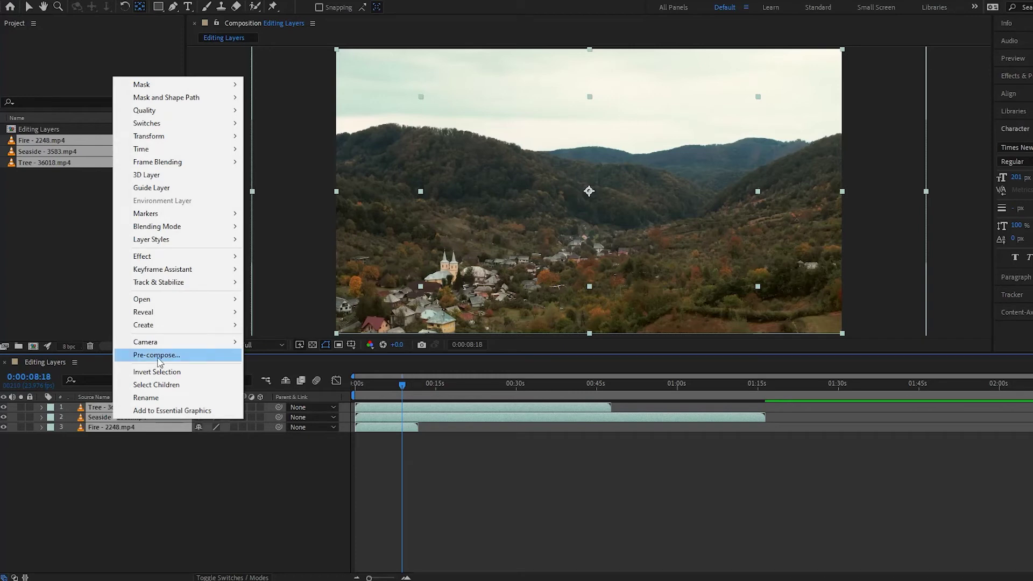
mouse_move(169, 272)
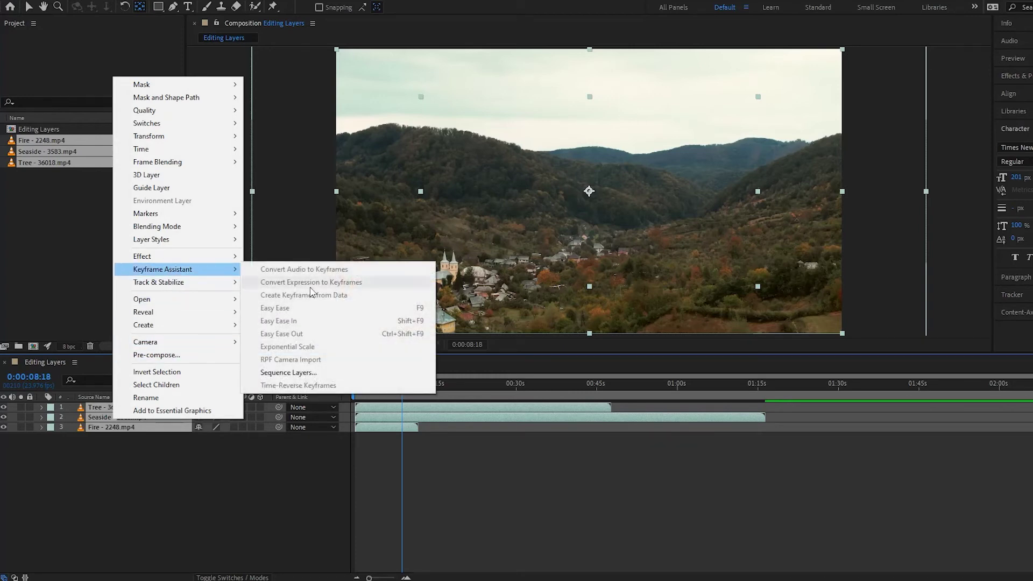
click(296, 374)
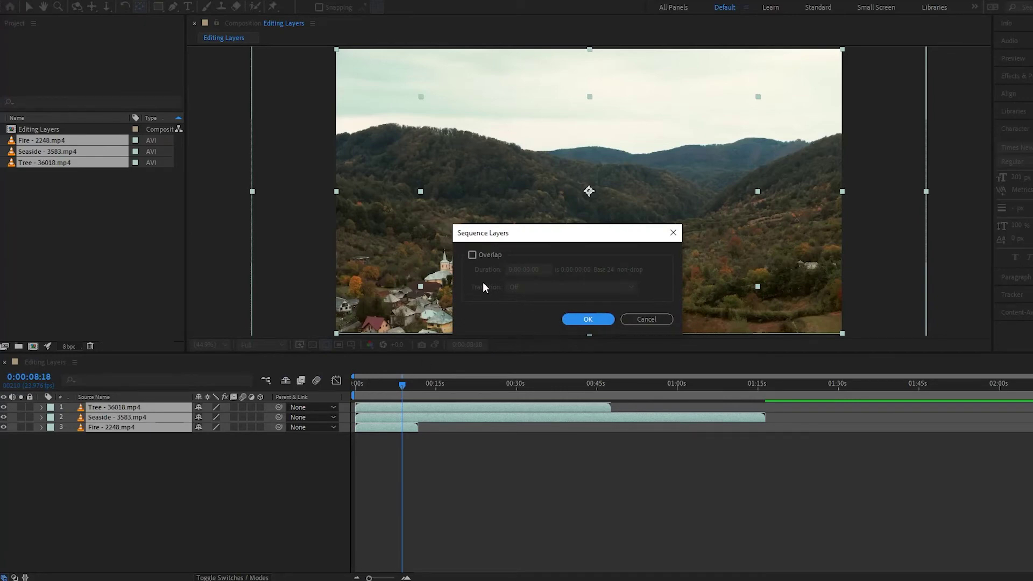
click(572, 320)
drag(409, 386, 800, 394)
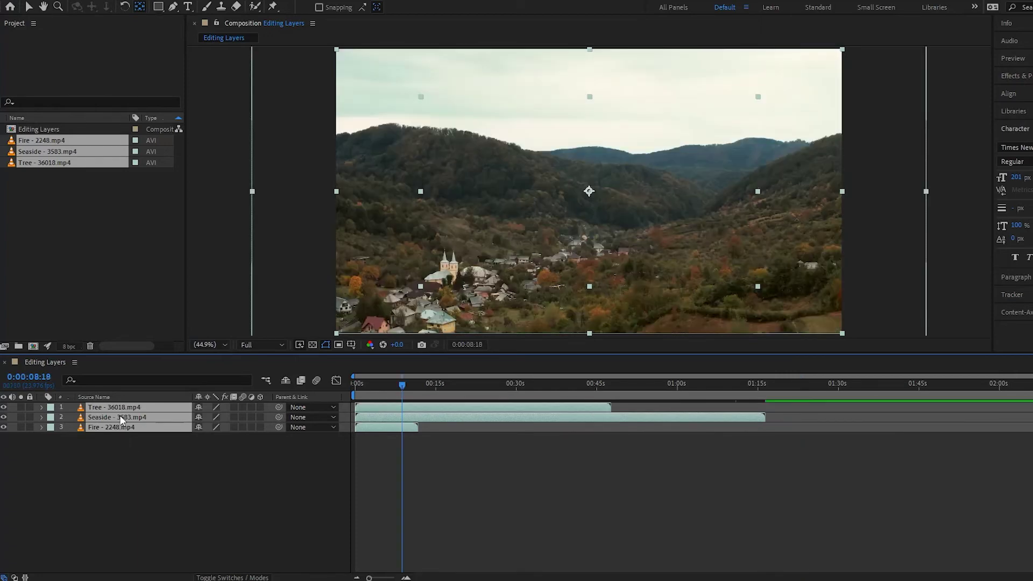
Sequence the three layers with an overlap of 300 frames (0:00:12:12) and the Dissolve Front Layer transition.
right_click(119, 414)
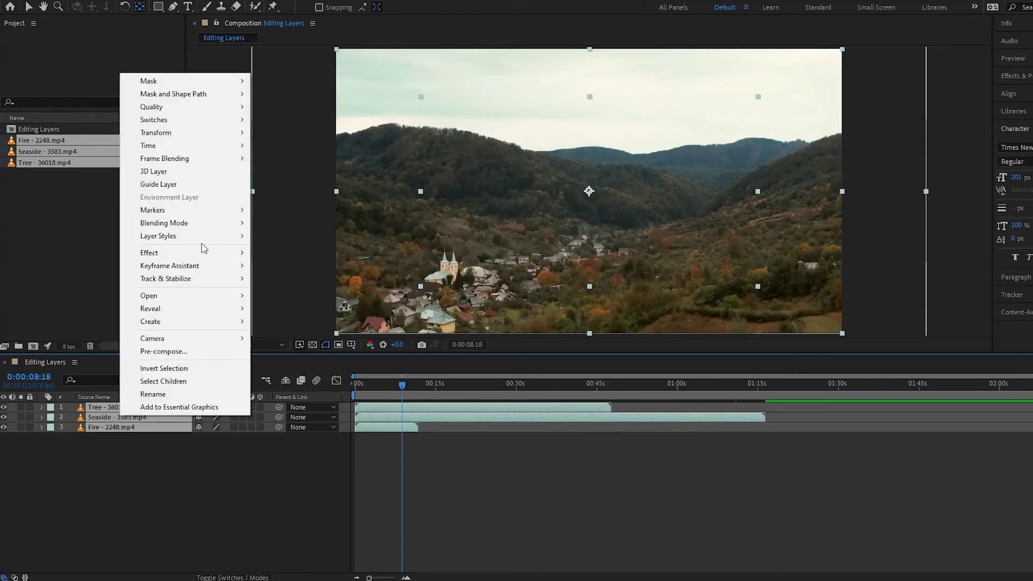
mouse_move(226, 269)
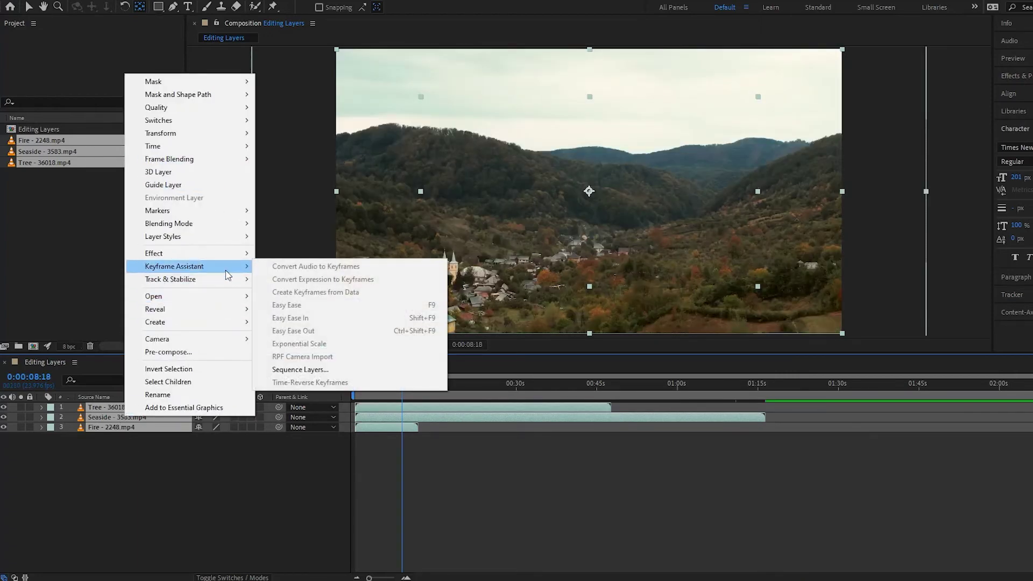
click(353, 371)
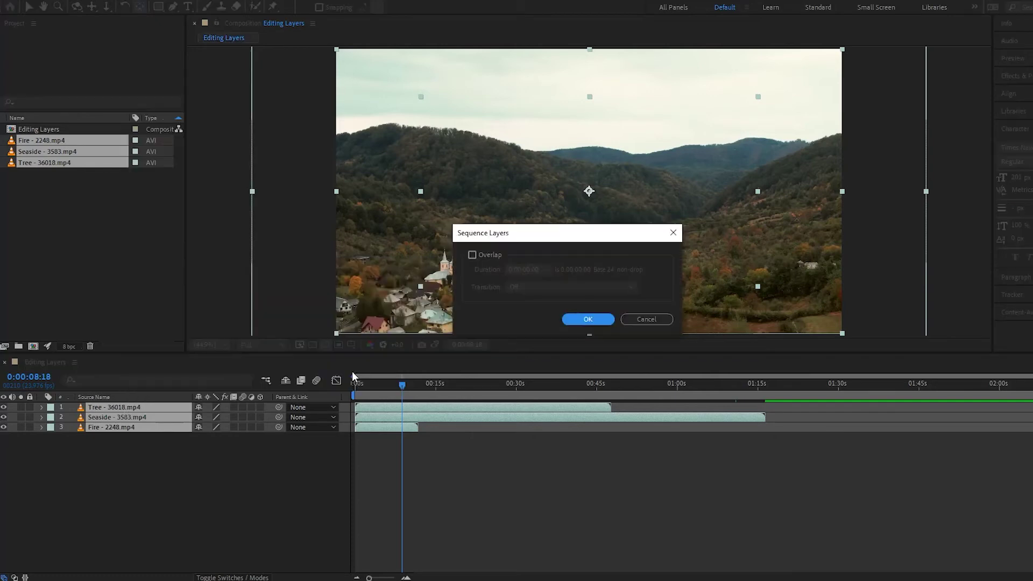
click(472, 255)
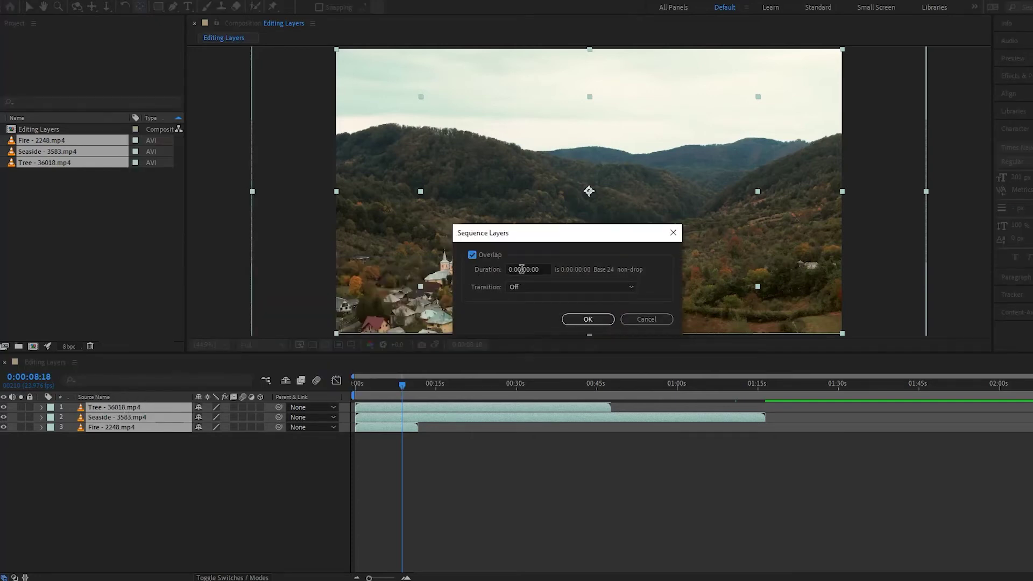
click(523, 286)
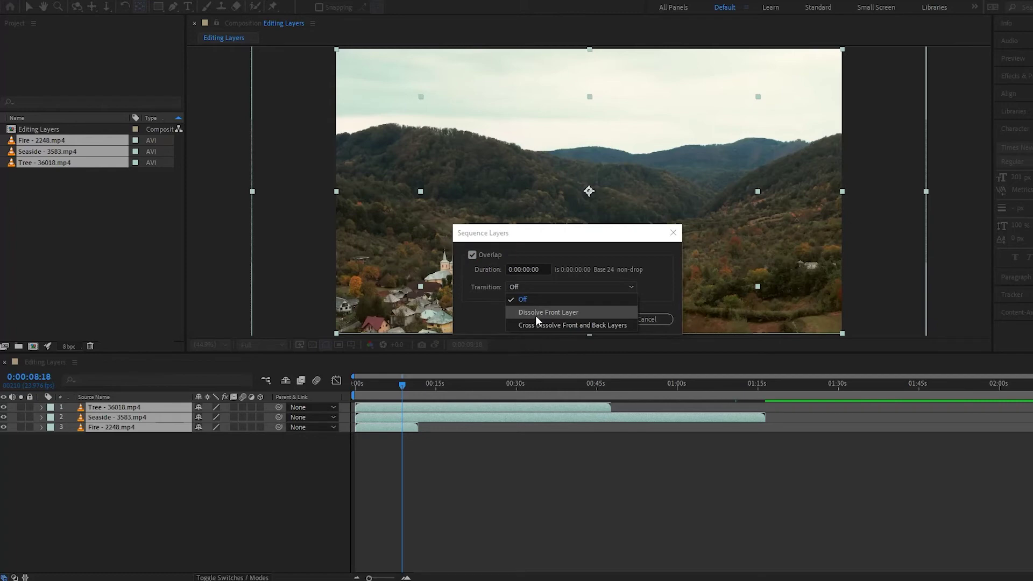
click(535, 312)
double_click(529, 270)
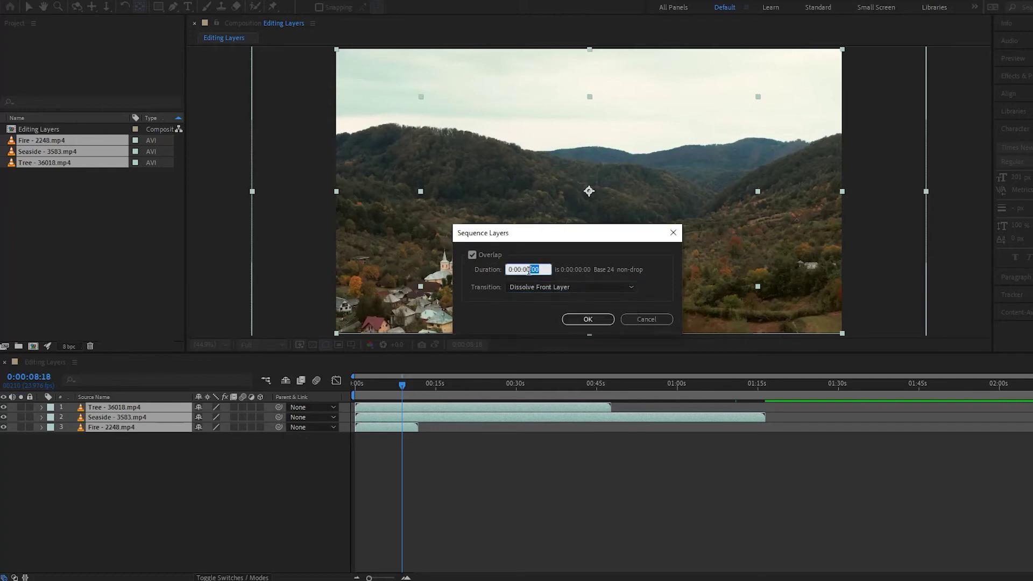
drag(529, 271, 525, 273)
text(300)
click(587, 319)
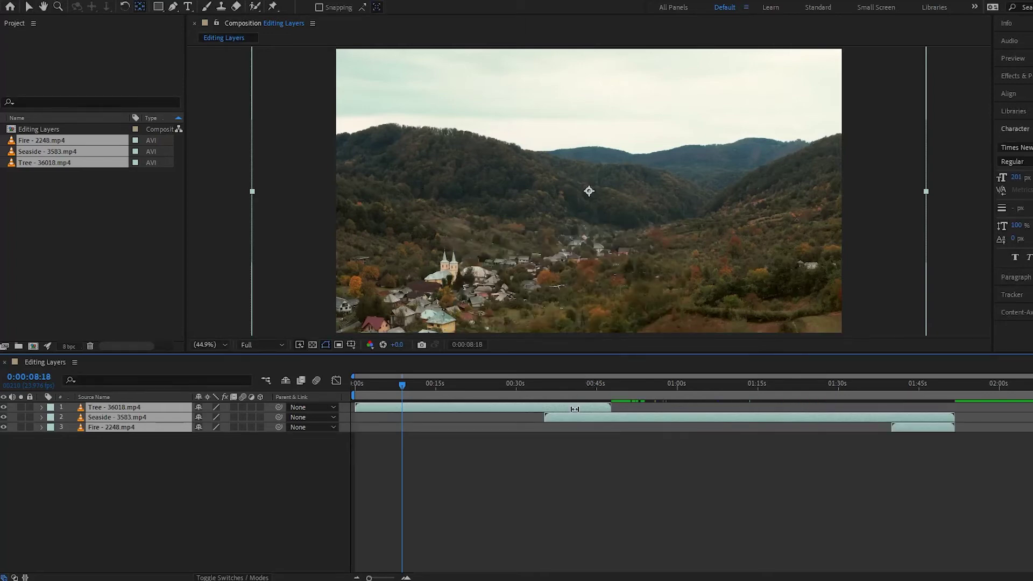
Preview the Tree-to-Seaside transition from 0:00:33:23, scrub on to 0:00:43:09, and enlarge the composition viewer.
drag(526, 389, 537, 426)
key(space)
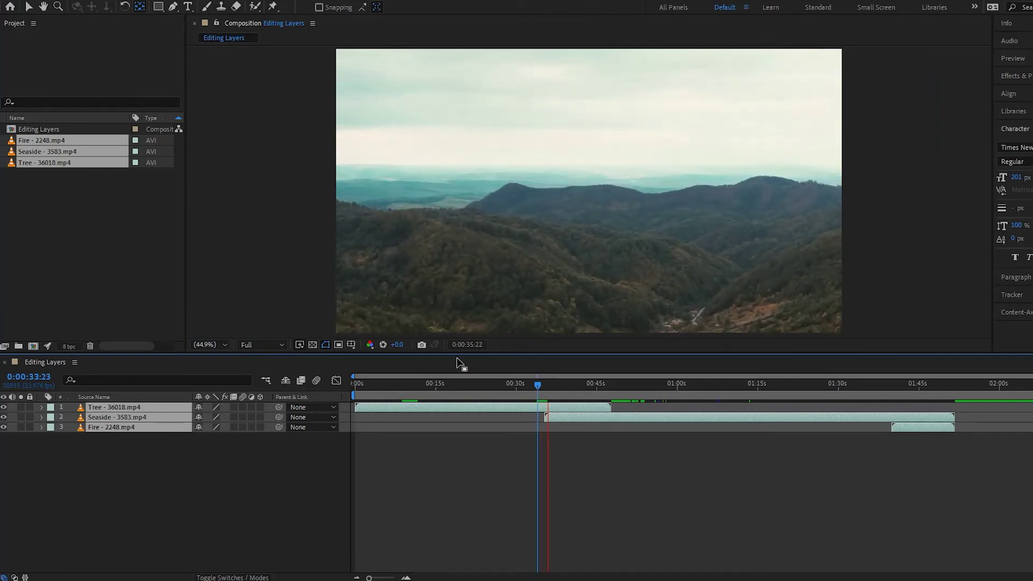
drag(562, 389, 588, 387)
drag(485, 353, 486, 416)
Set the preview resolution to Quarter and play the dissolve from 0:00:33:00.
click(269, 410)
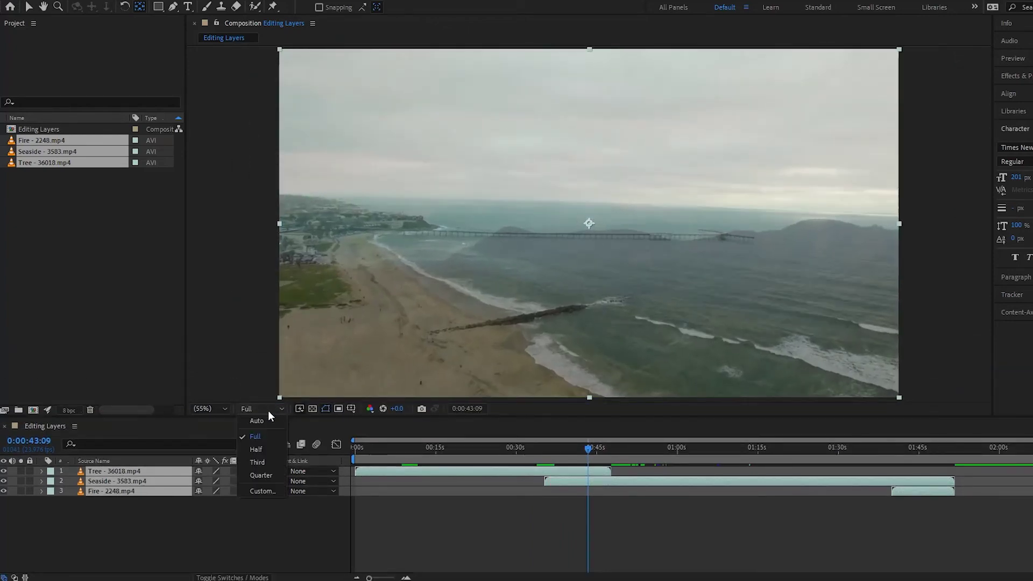
click(262, 474)
click(532, 449)
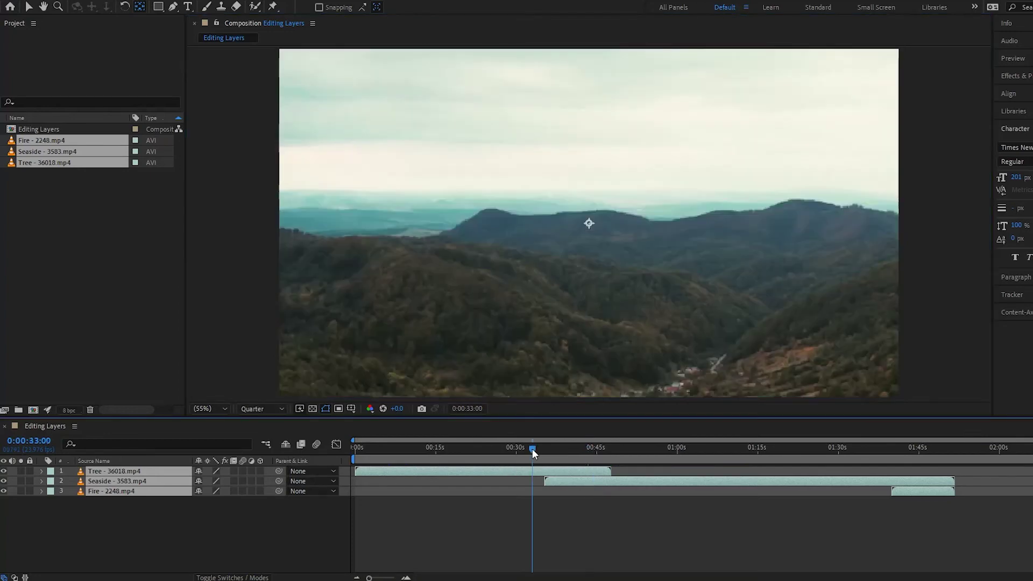
key(space)
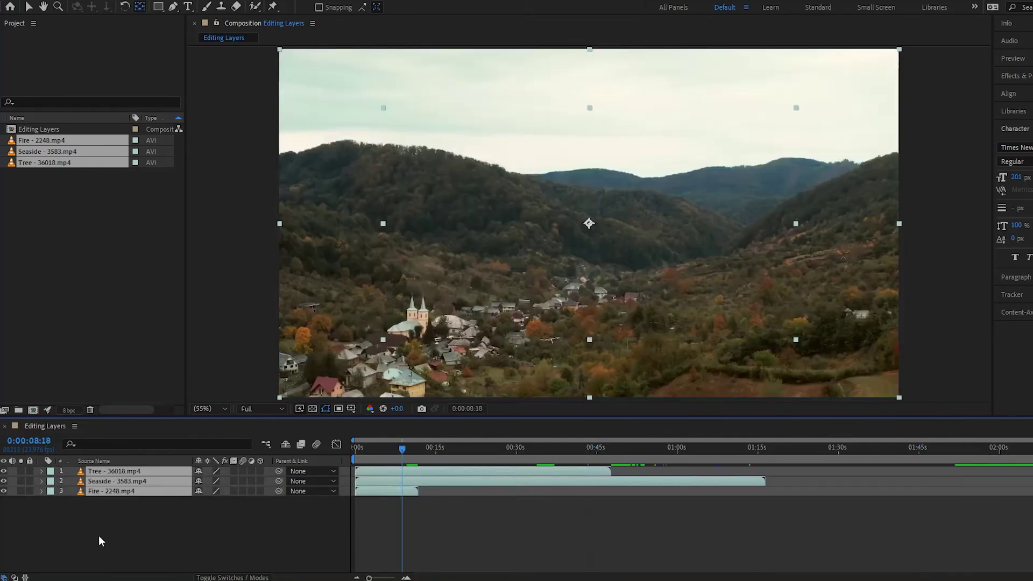
Clear the layer selection, select only the Fire layer, and fit it to the composition.
click(102, 535)
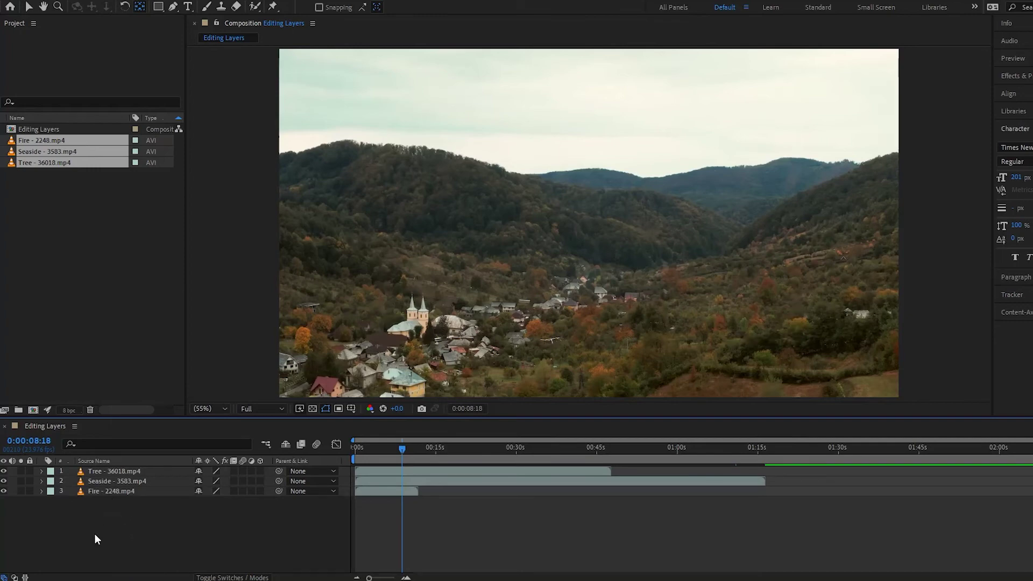
click(104, 493)
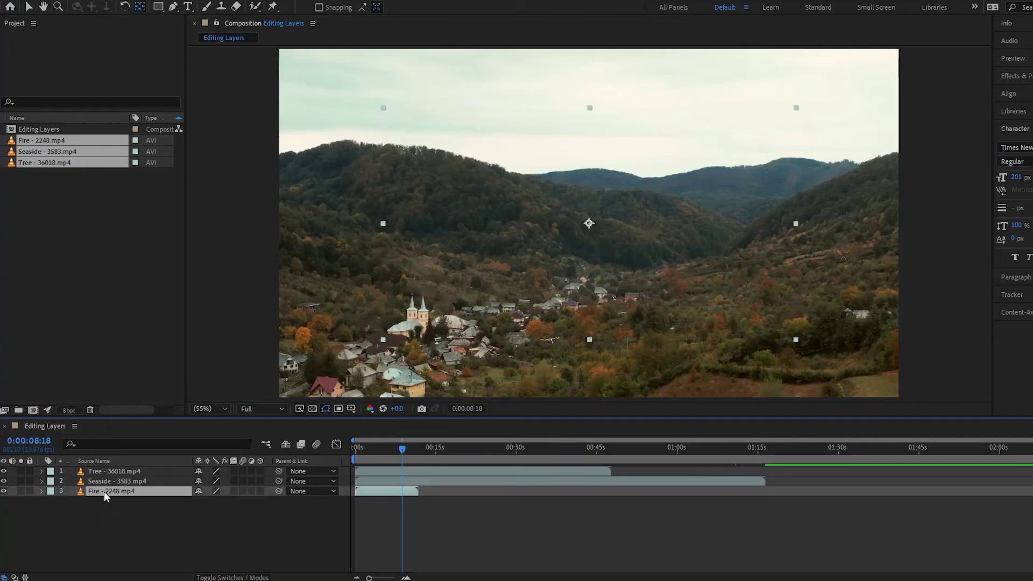
key(ctrl+shift+a)
click(93, 490)
right_click(95, 490)
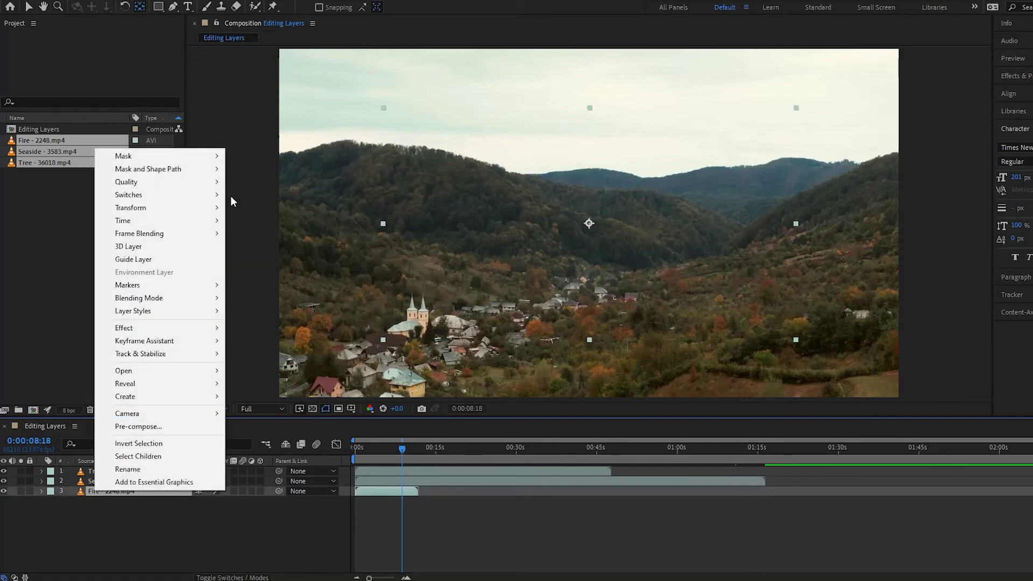
mouse_move(196, 213)
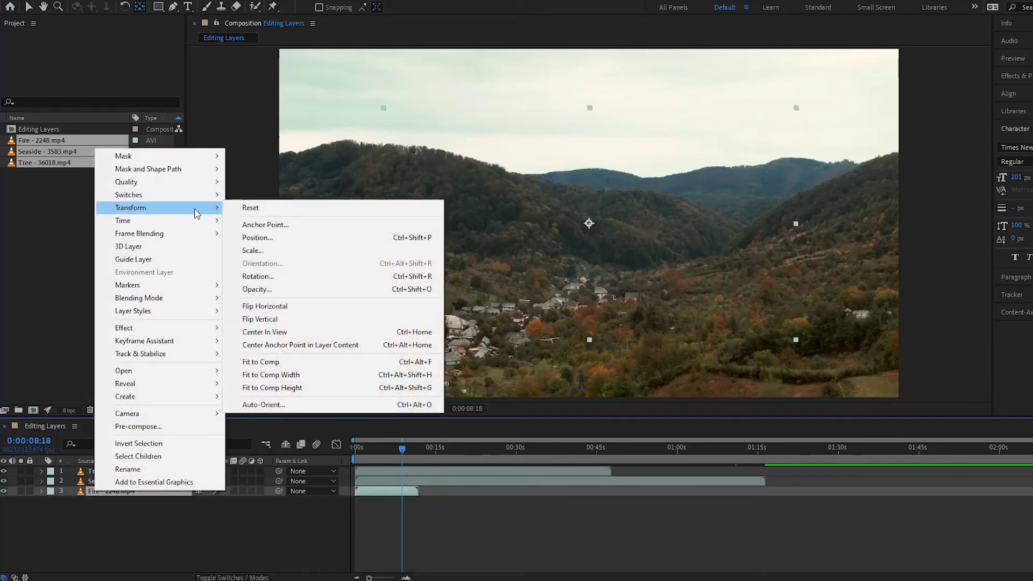
click(347, 362)
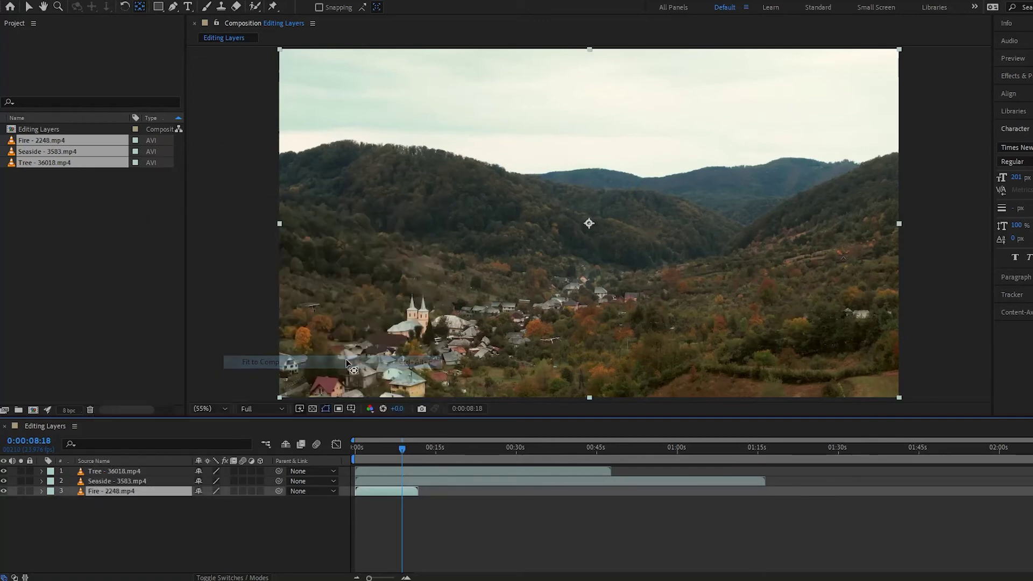
Add the Tree and Seaside layers to the Fire selection in that order, sequence them with Overlap off, and scrub the result.
ctrl+click(106, 473)
ctrl+click(102, 479)
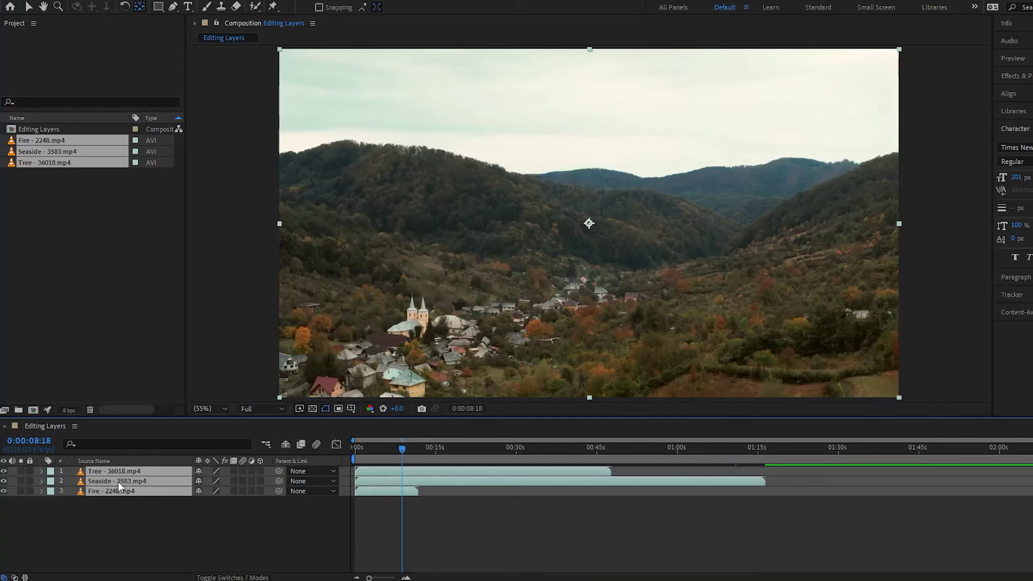
right_click(118, 482)
mouse_move(218, 282)
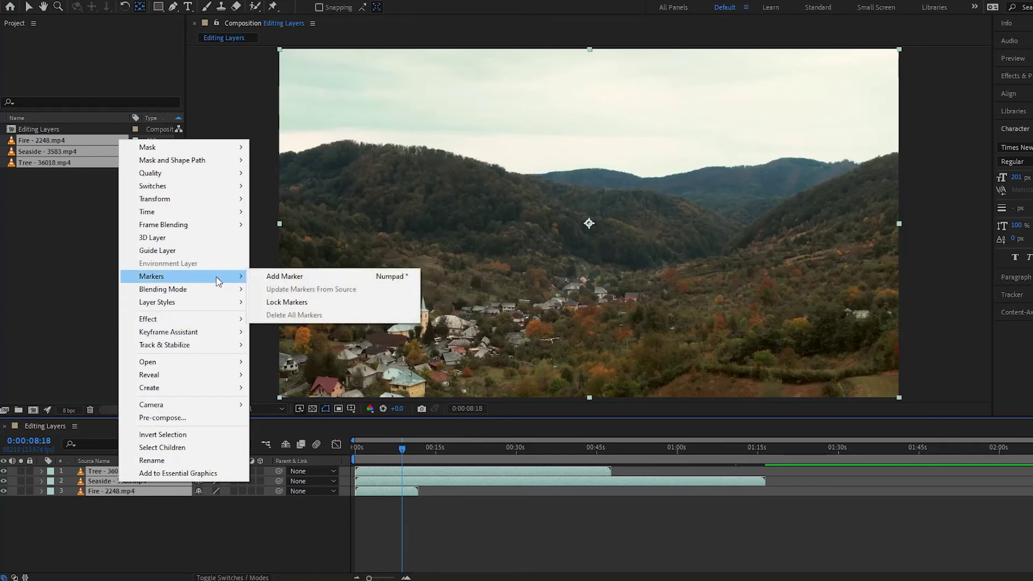
mouse_move(199, 332)
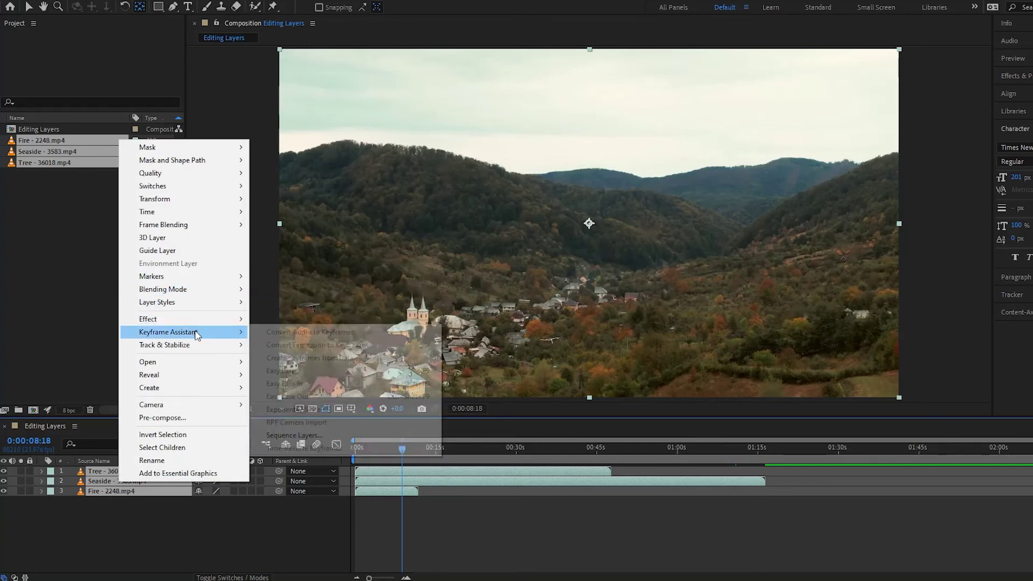
click(294, 436)
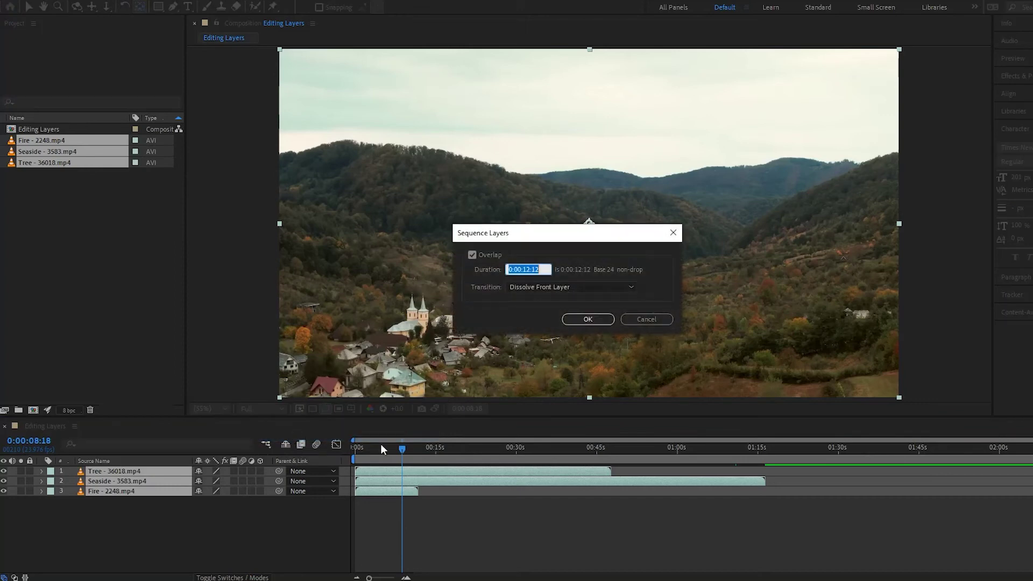
click(474, 254)
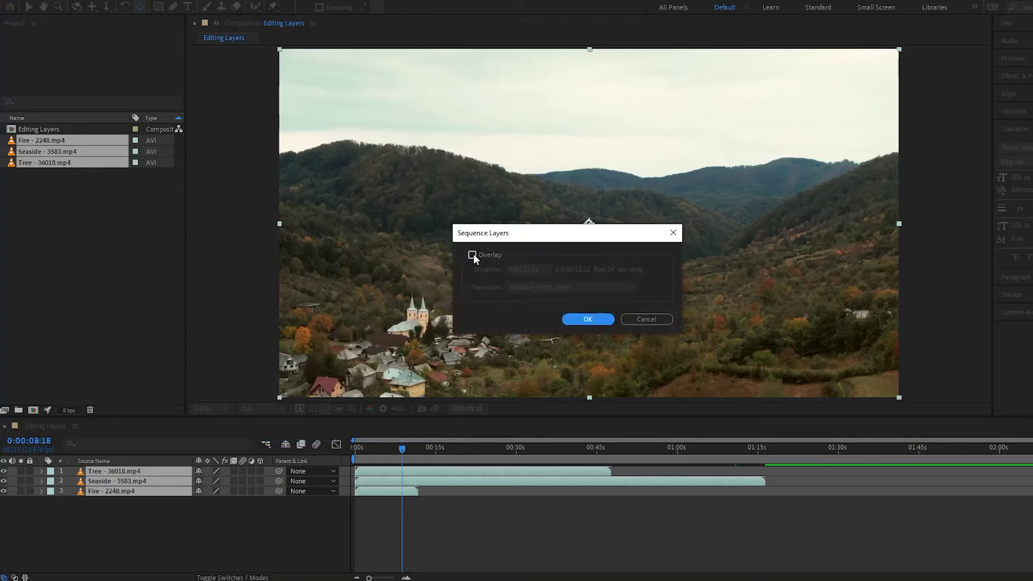
click(574, 318)
drag(386, 443, 450, 457)
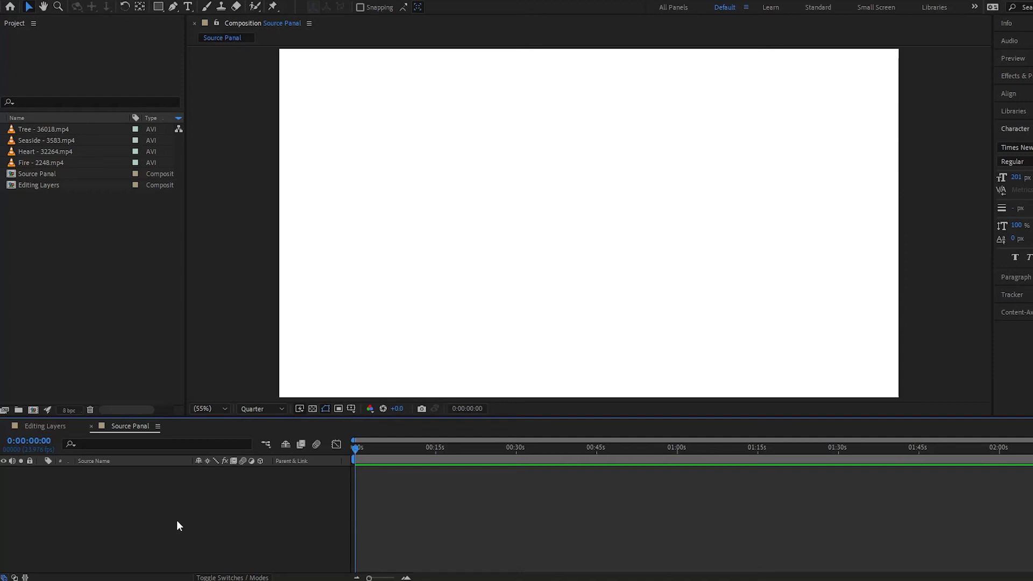
Open Heart - 32264.mp4 in its own footage viewer beside the composition and examine the section from about 2 to 6 seconds.
double_click(37, 153)
drag(883, 228, 567, 259)
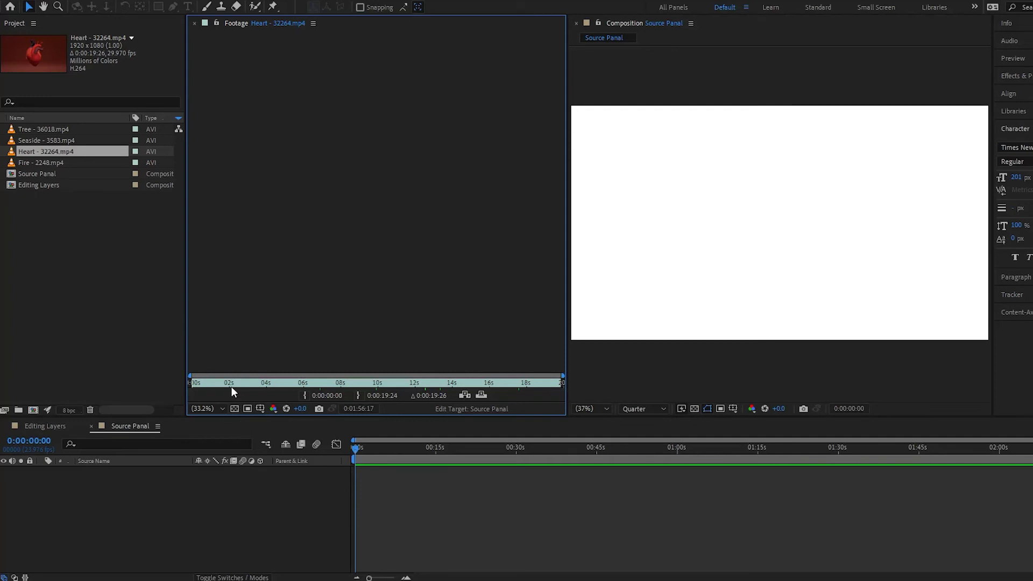
mouse_move(232, 385)
mouse_down()
mouse_move(359, 383)
mouse_move(303, 387)
mouse_up()
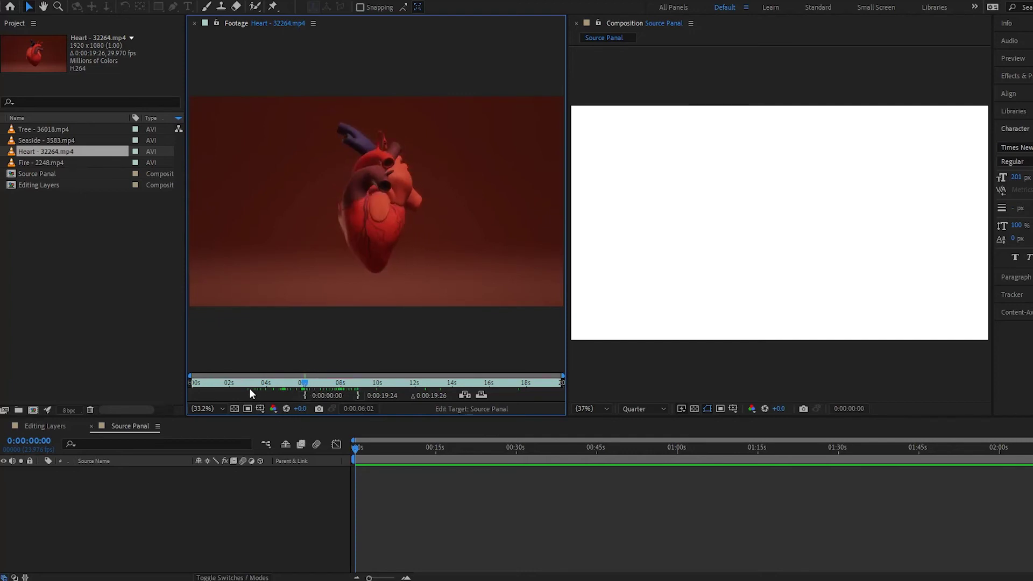
click(228, 385)
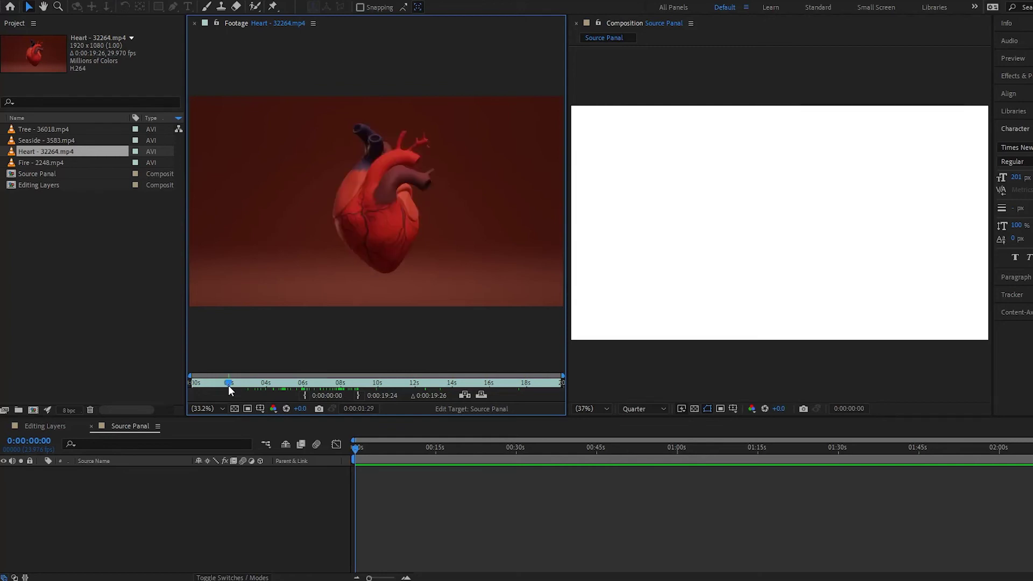
click(306, 383)
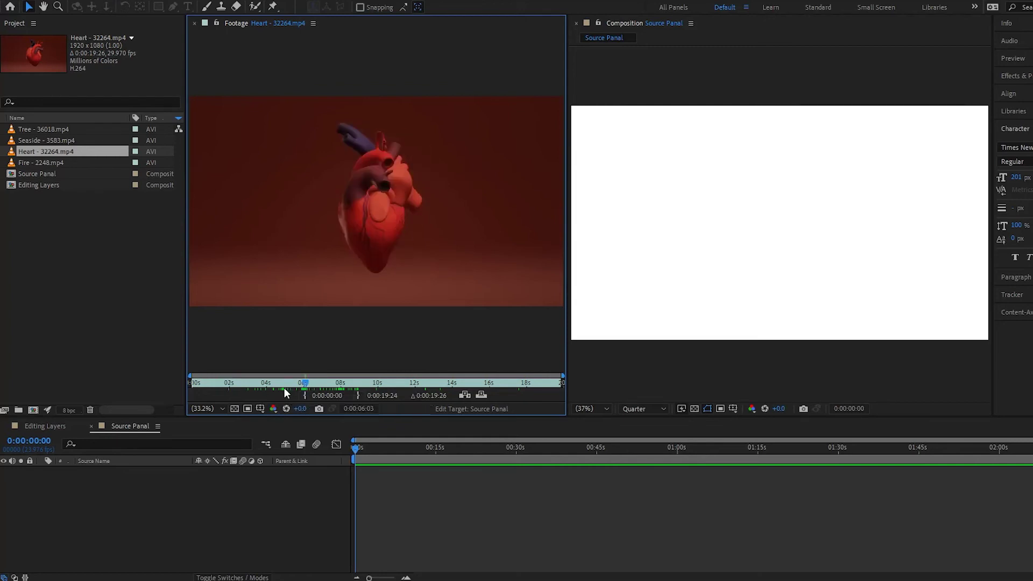
click(228, 385)
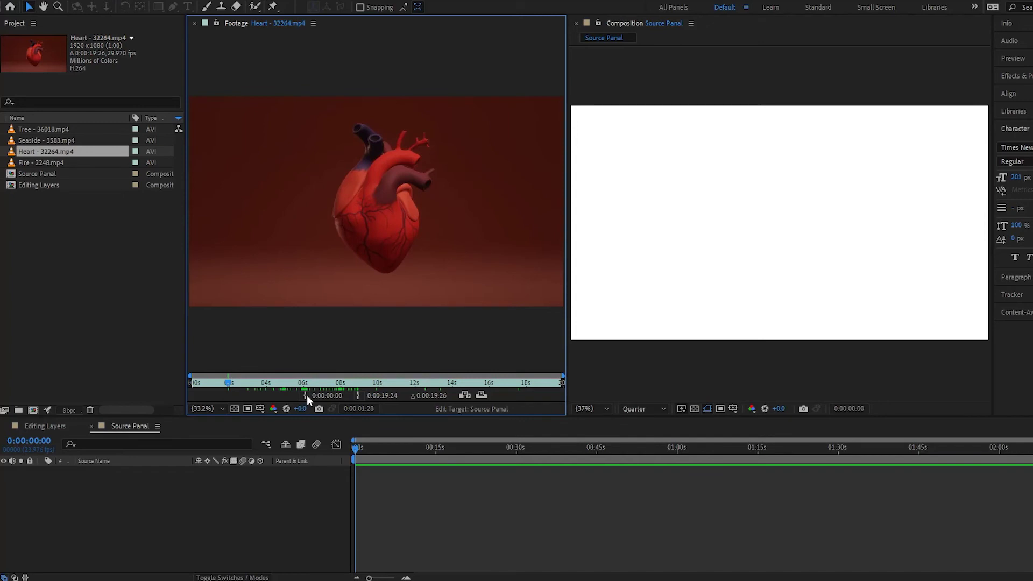
Go to 0:00:02:00 in the Heart footage and set its In point there.
click(357, 409)
text(2:)
text(00)
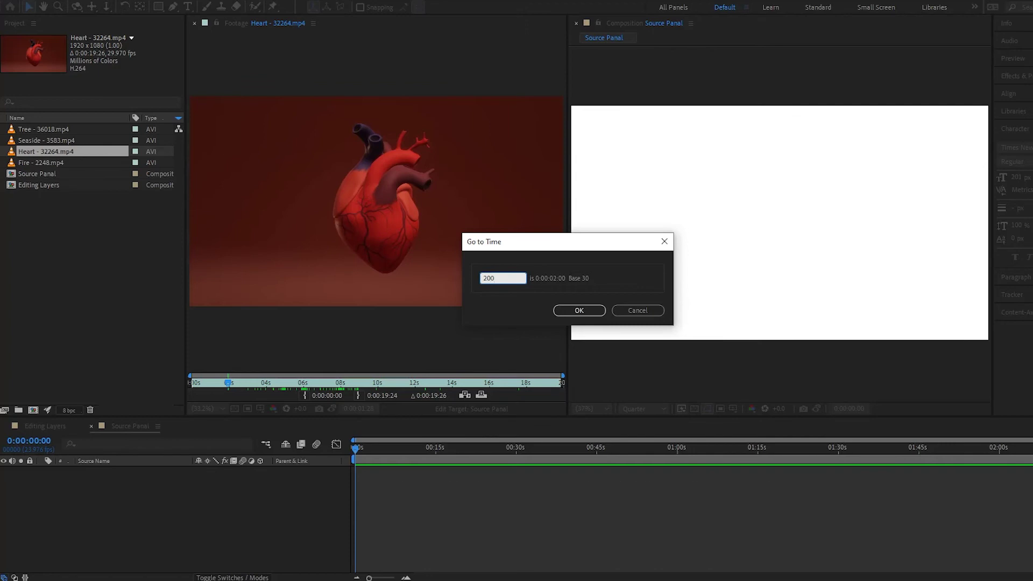
key(Return)
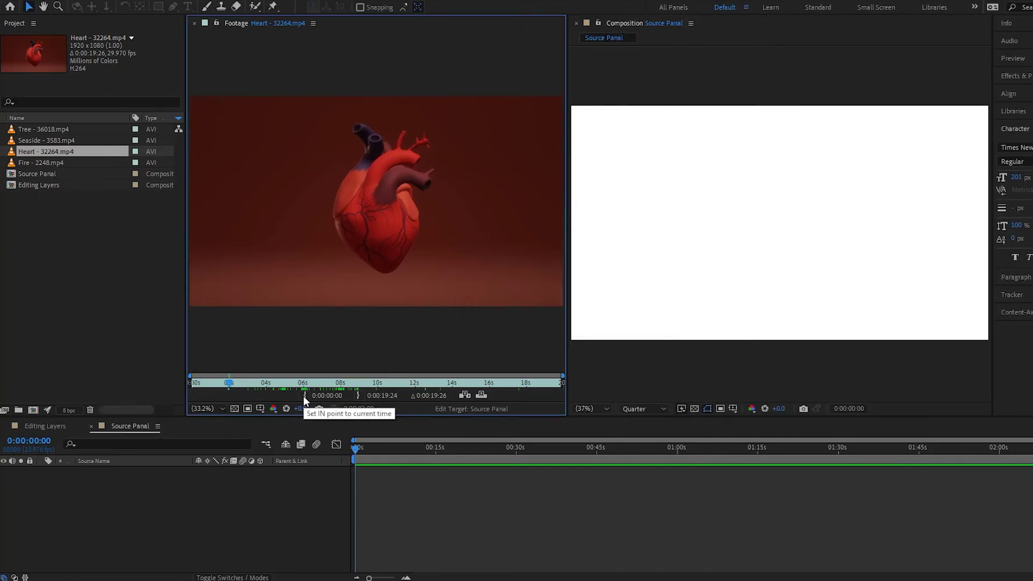
click(304, 397)
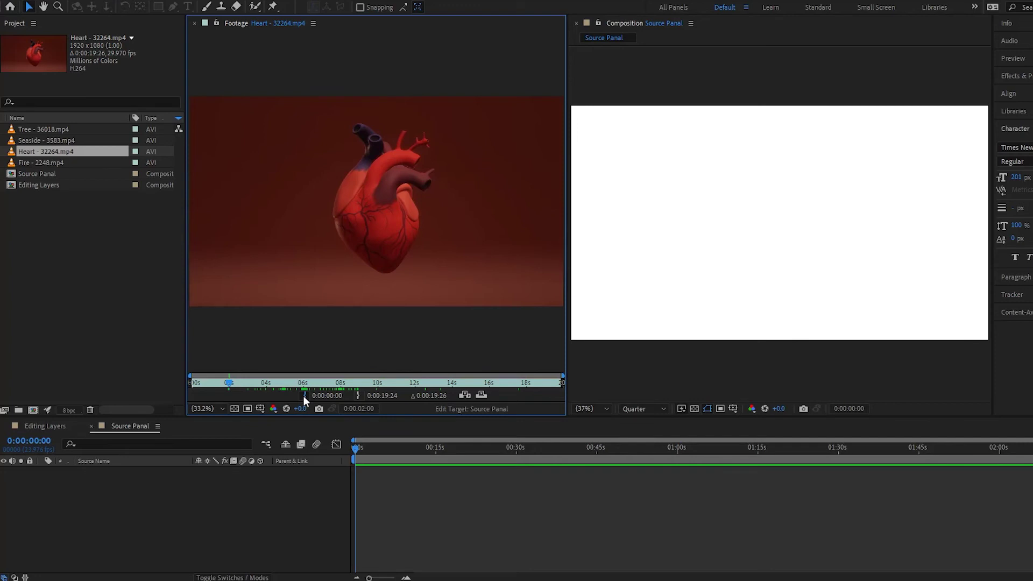
Go to 0:00:06:00 in the Heart footage and set its Out point there.
click(358, 409)
text(600)
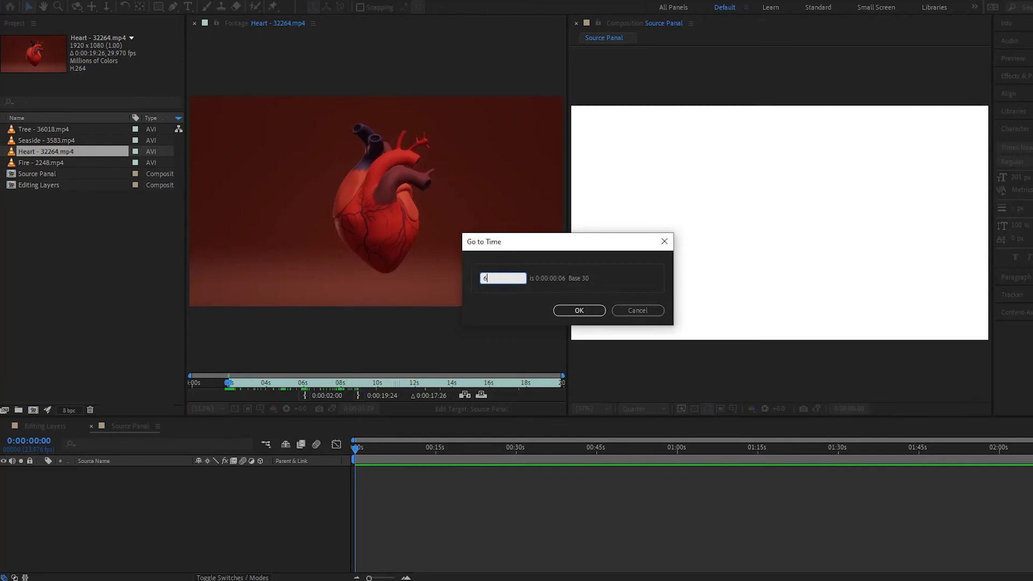
key(Return)
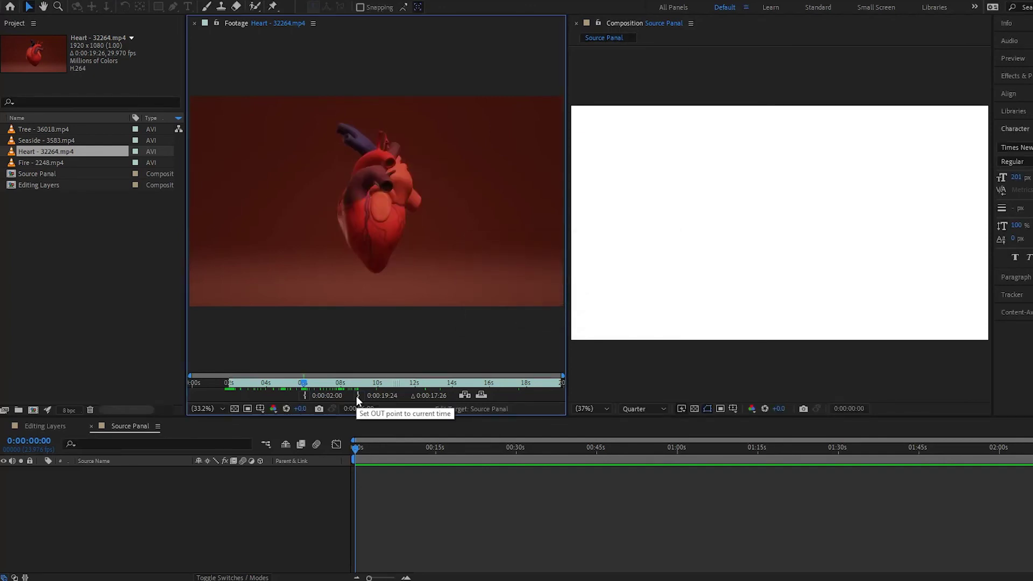
click(358, 396)
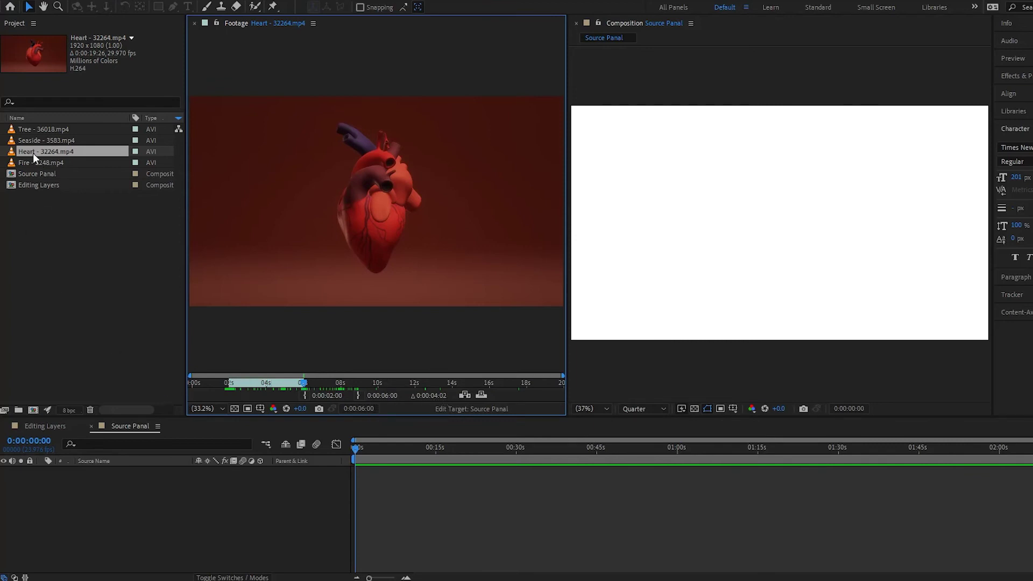
Add the trimmed Heart - 32264.mp4 footage to the Source Panal timeline and scrub through its layer.
drag(27, 150, 156, 489)
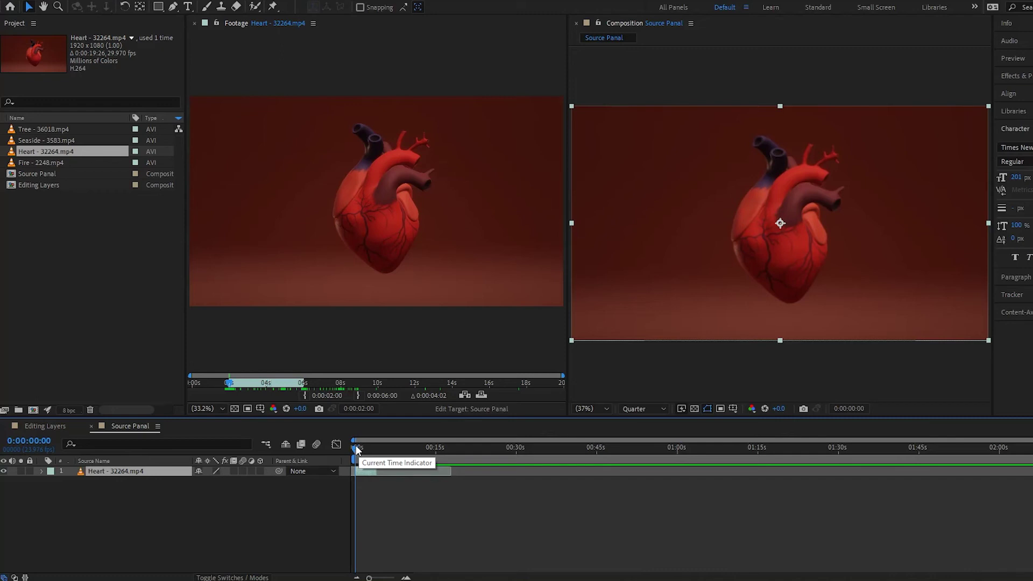
drag(356, 450, 365, 447)
key(equal)
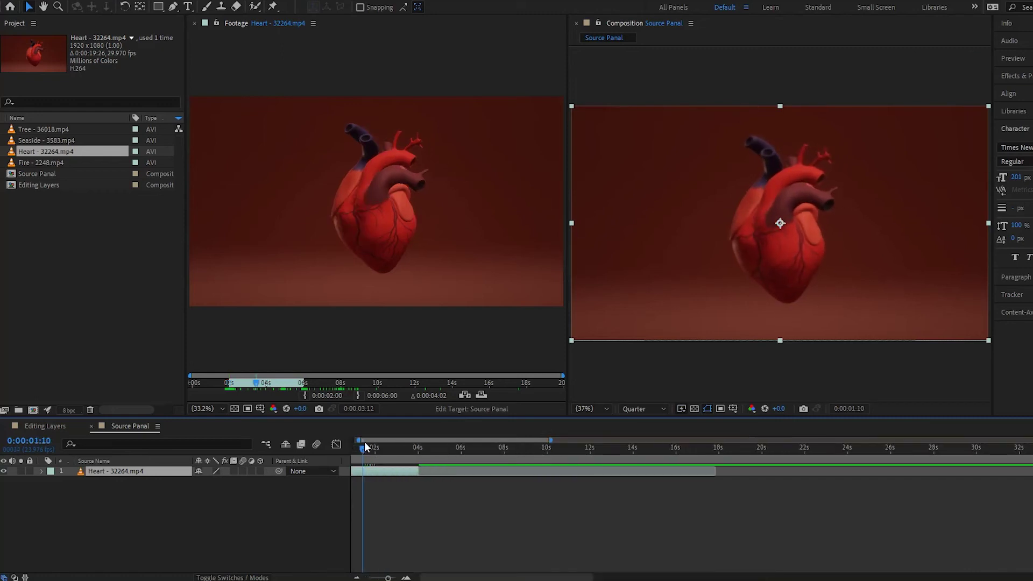
drag(430, 575, 414, 577)
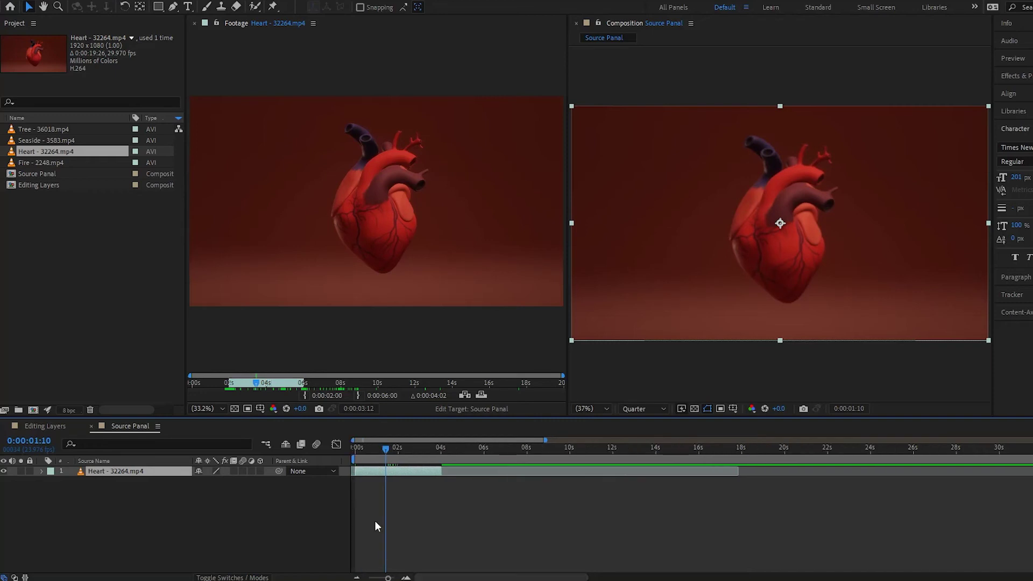
drag(372, 452, 530, 450)
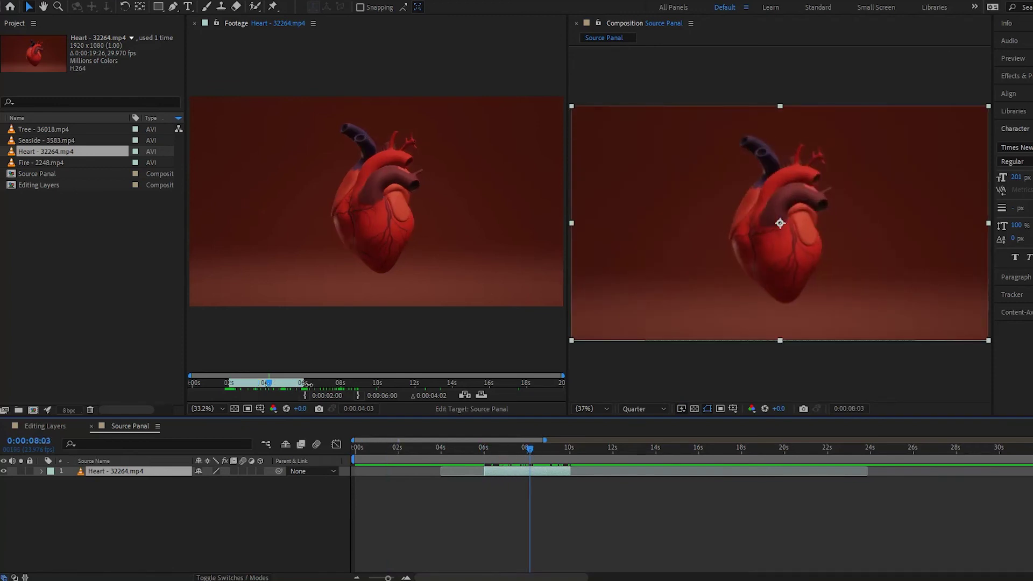
Extend the Heart footage's Out point to 0:00:10:23 and add the footage as a second layer, shifted later in time.
drag(305, 383, 393, 384)
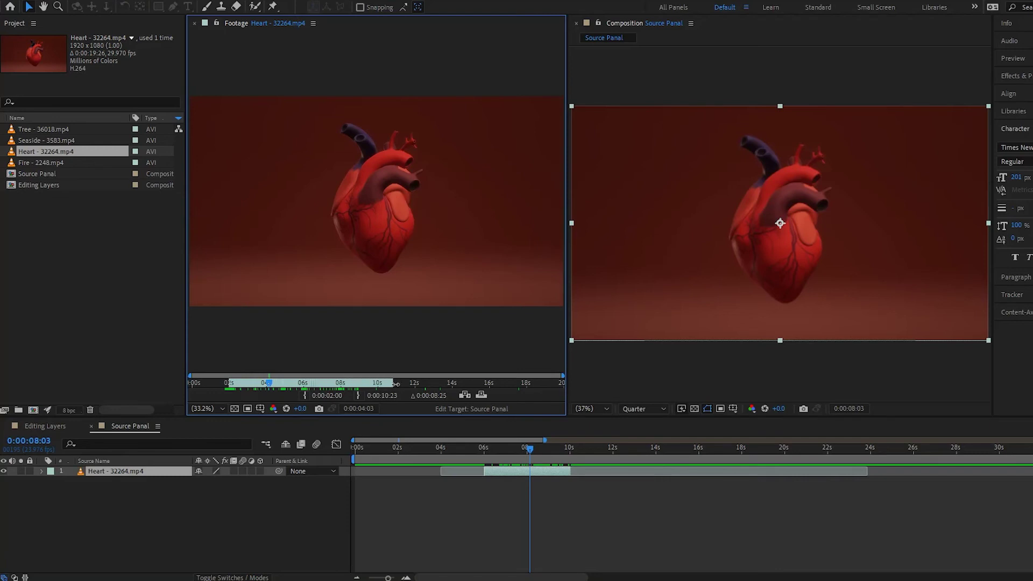
click(531, 470)
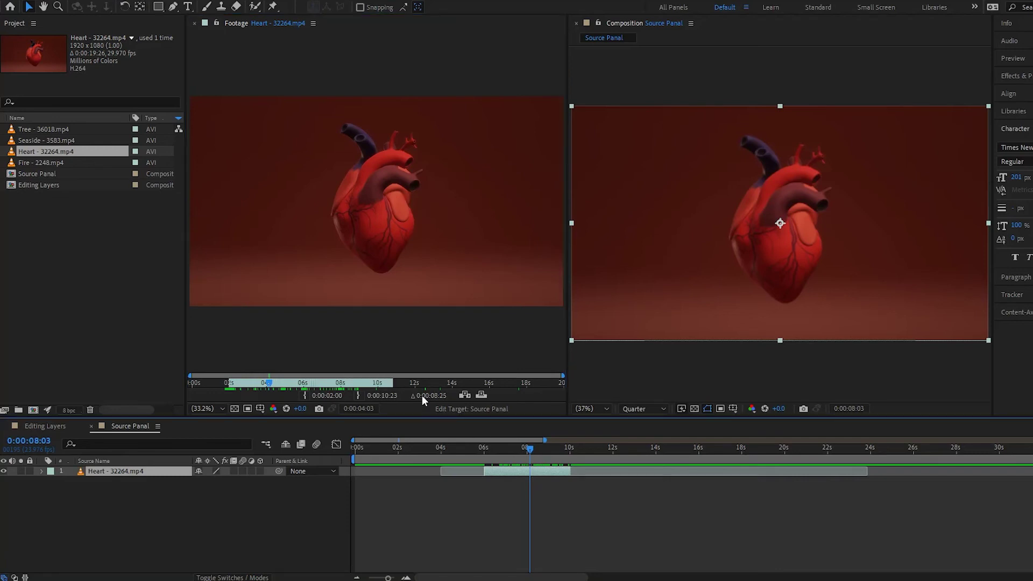
drag(48, 148, 156, 473)
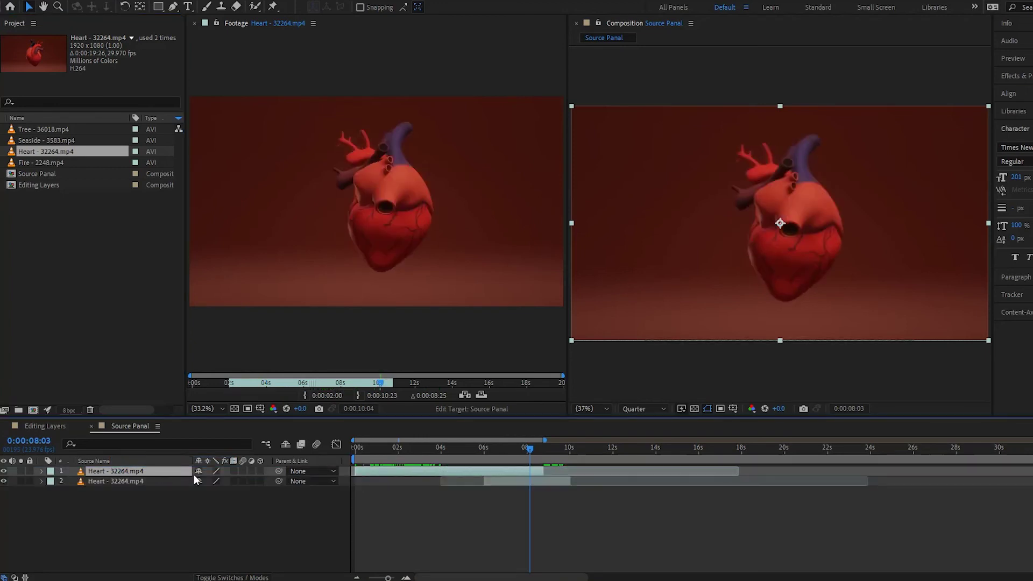
drag(466, 470, 585, 465)
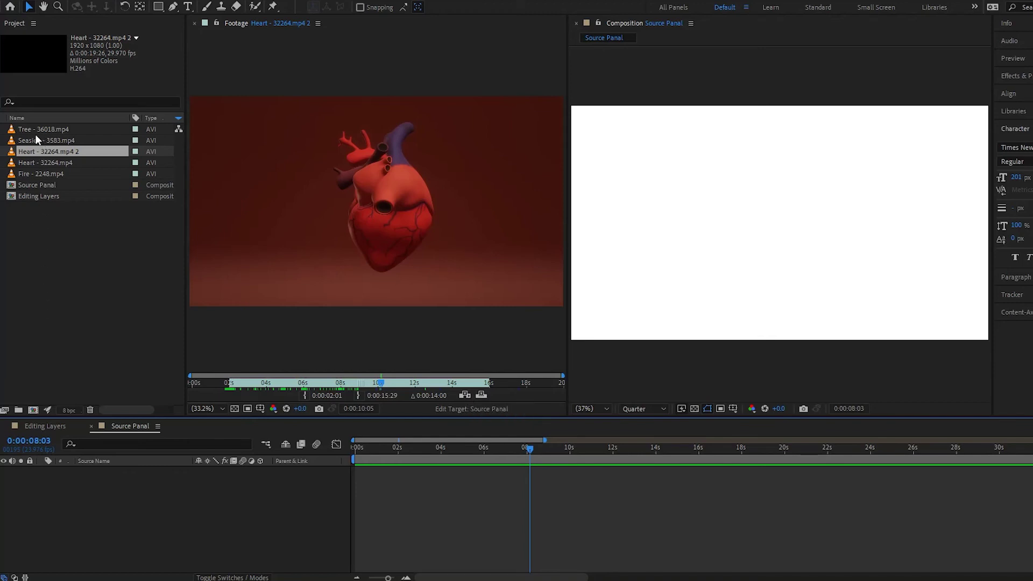
Add Tree - 36018.mp4 to the empty timeline, overlay the trimmed Heart - 32264.mp4 2 footage at 0:00:04:00, and scrub the result.
drag(35, 128, 165, 513)
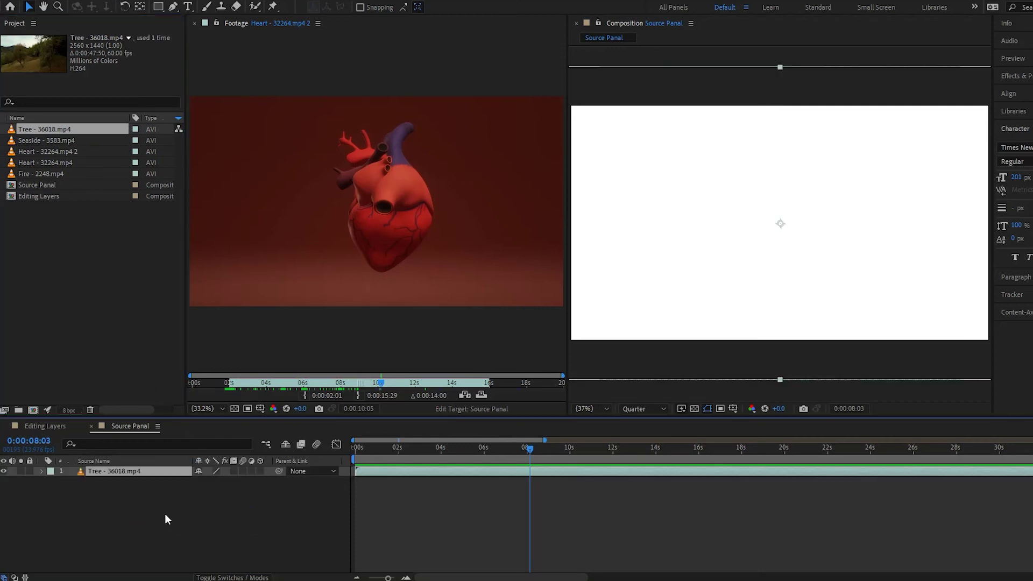
click(170, 502)
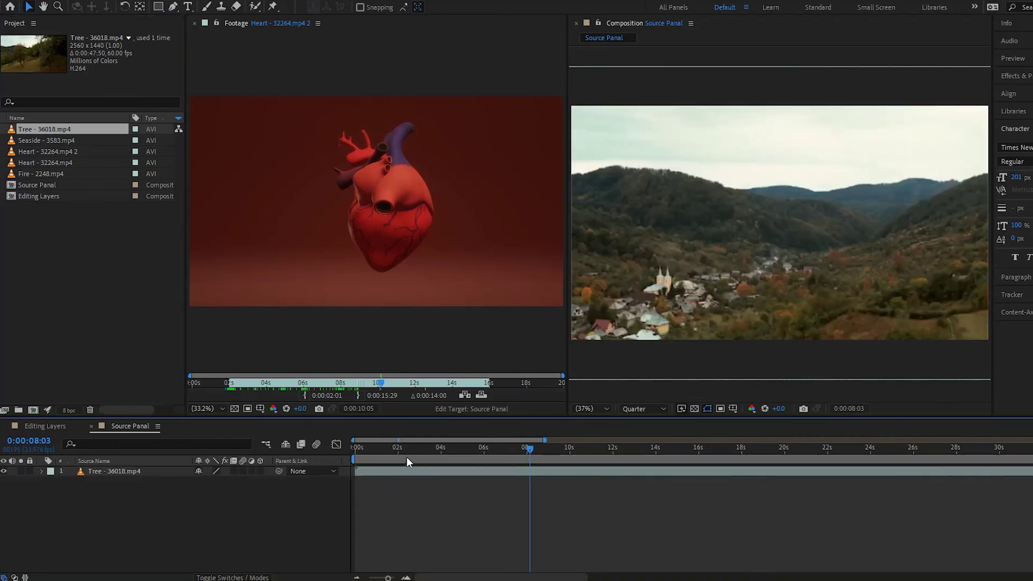
click(440, 450)
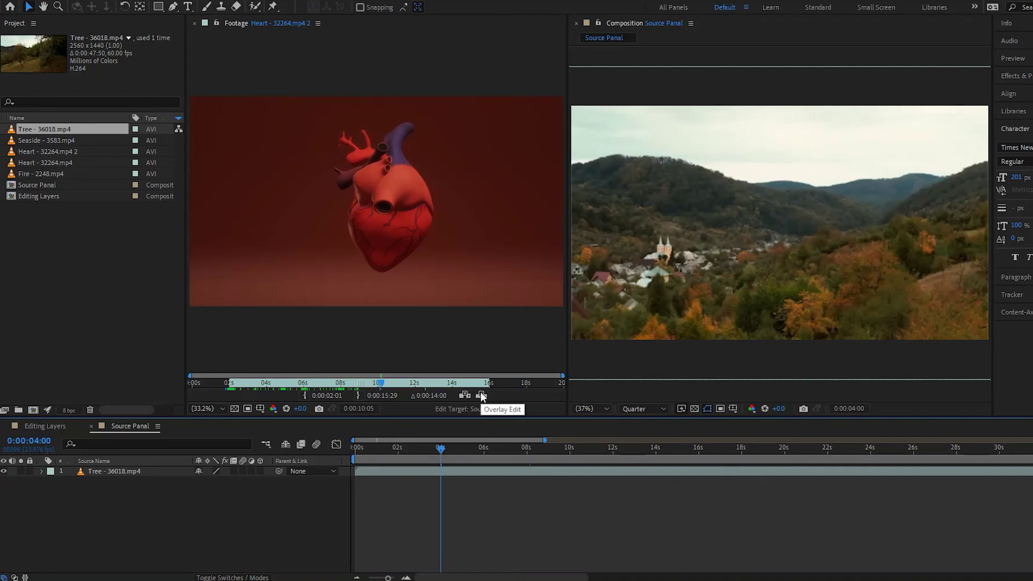
click(481, 396)
click(413, 449)
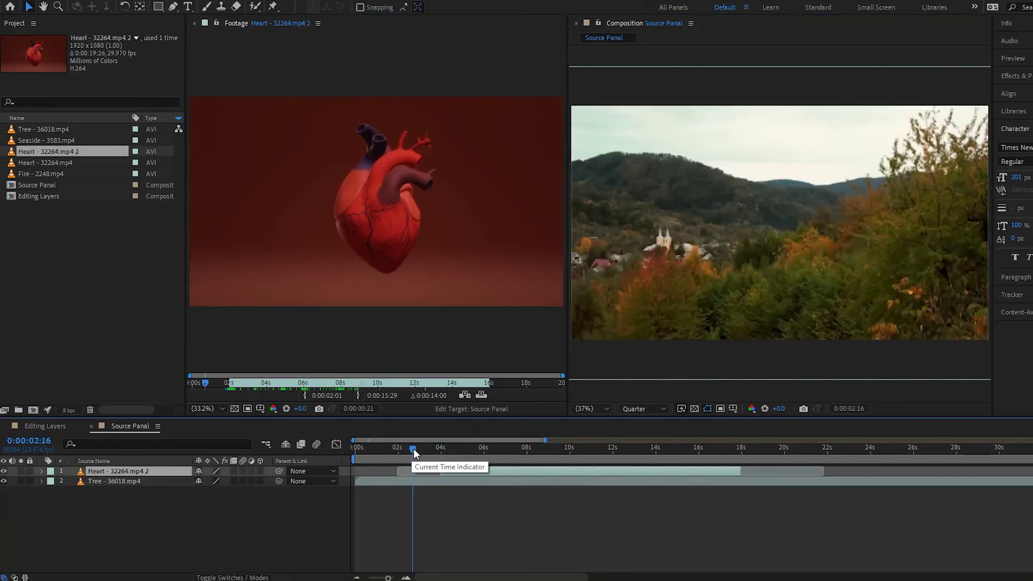
drag(414, 449, 569, 453)
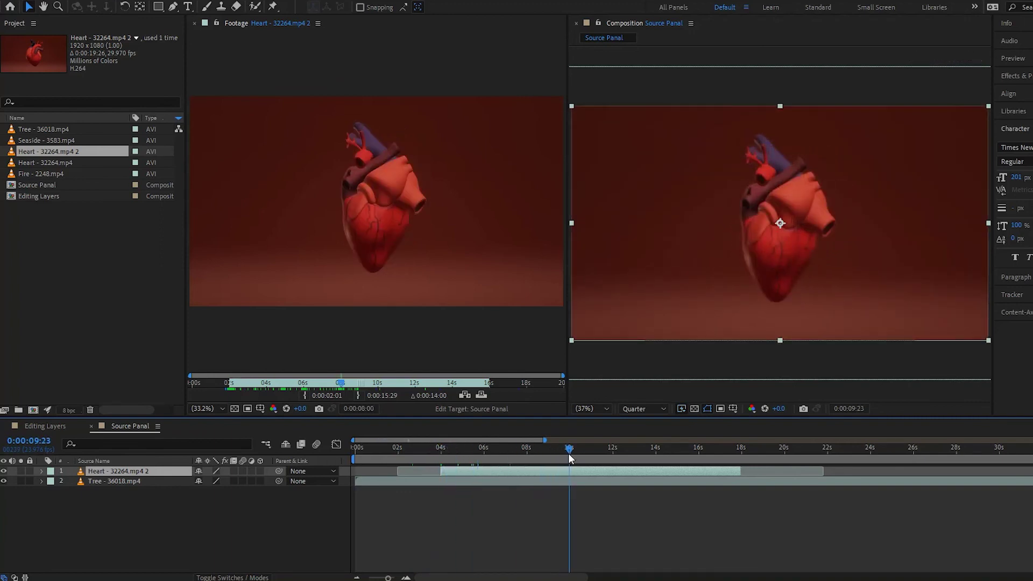
Set the composition's preview resolution to Full and scrub back through the Heart layer to 0:00:06:22.
click(641, 410)
click(653, 433)
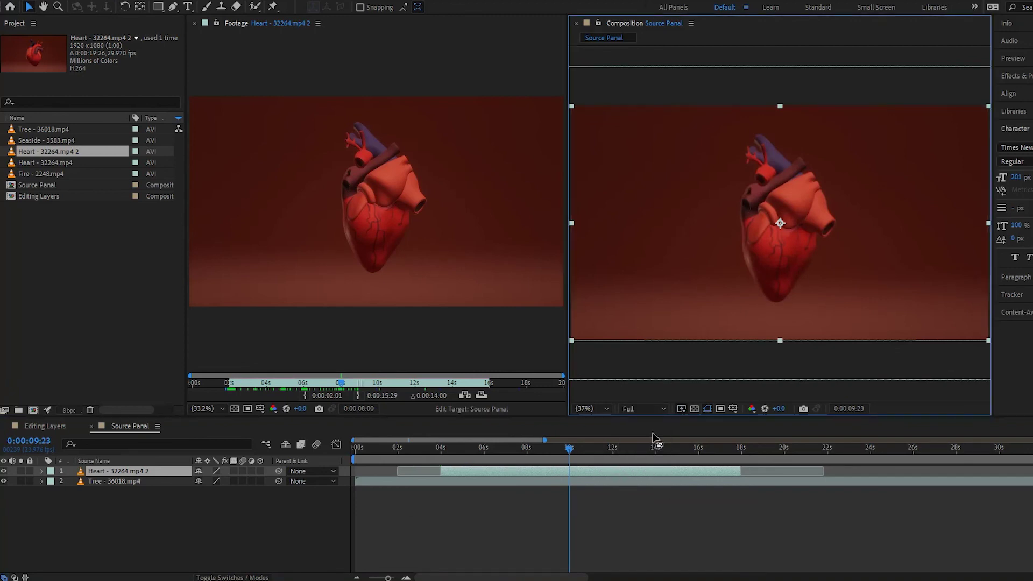
drag(569, 448, 504, 451)
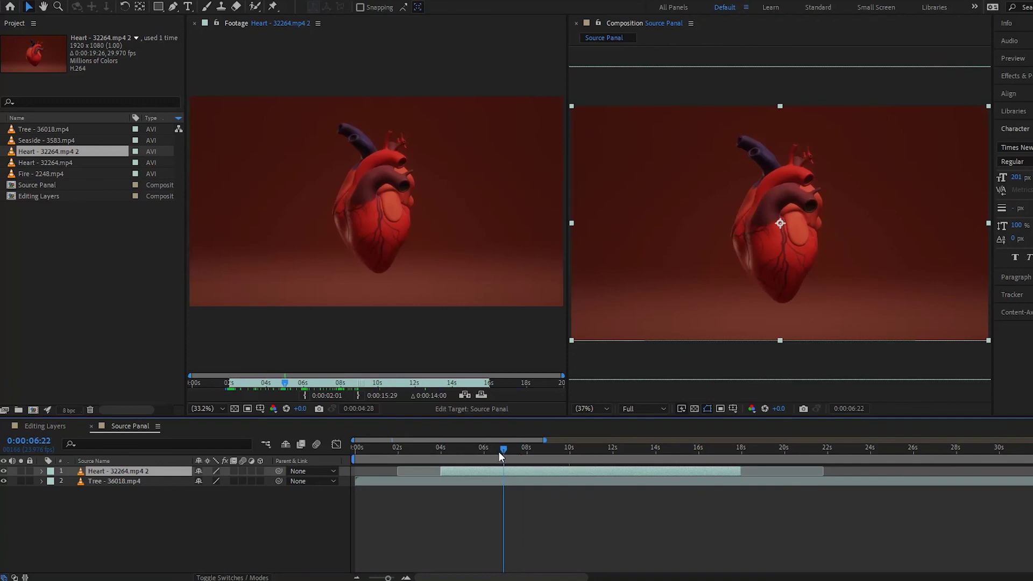
Return to 0:00:04:00 and delete the overlaid Heart layer from the timeline.
click(452, 452)
drag(442, 456, 440, 457)
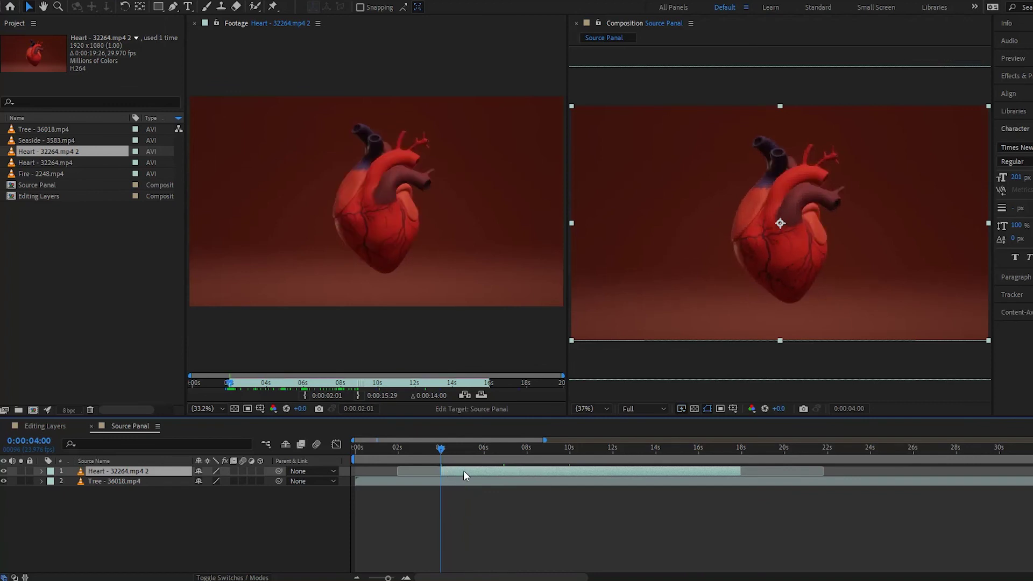
key(Delete)
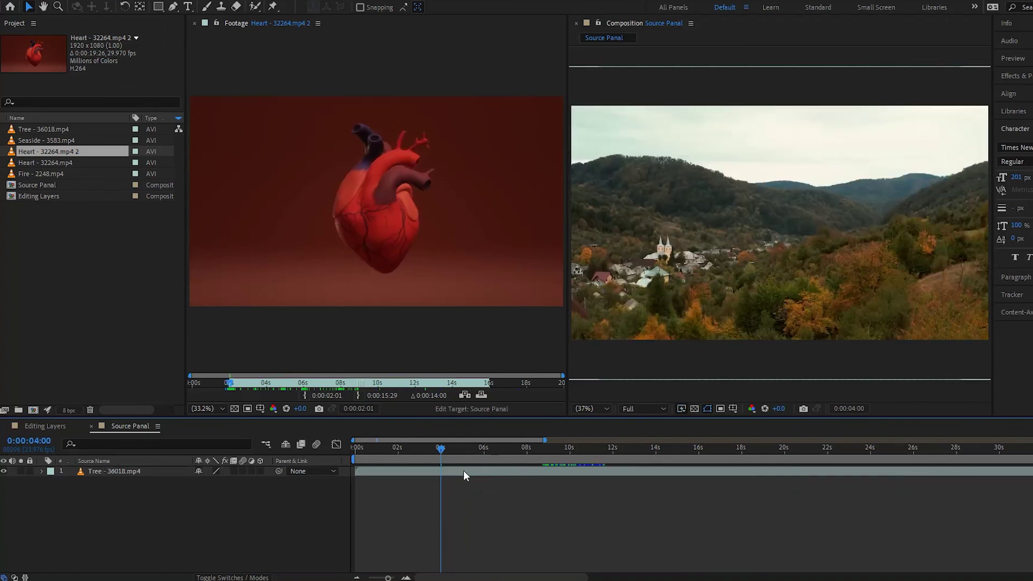
Ripple-insert the trimmed Heart footage at 0:00:04:00 and check the split Tree layers at both cut points.
click(466, 397)
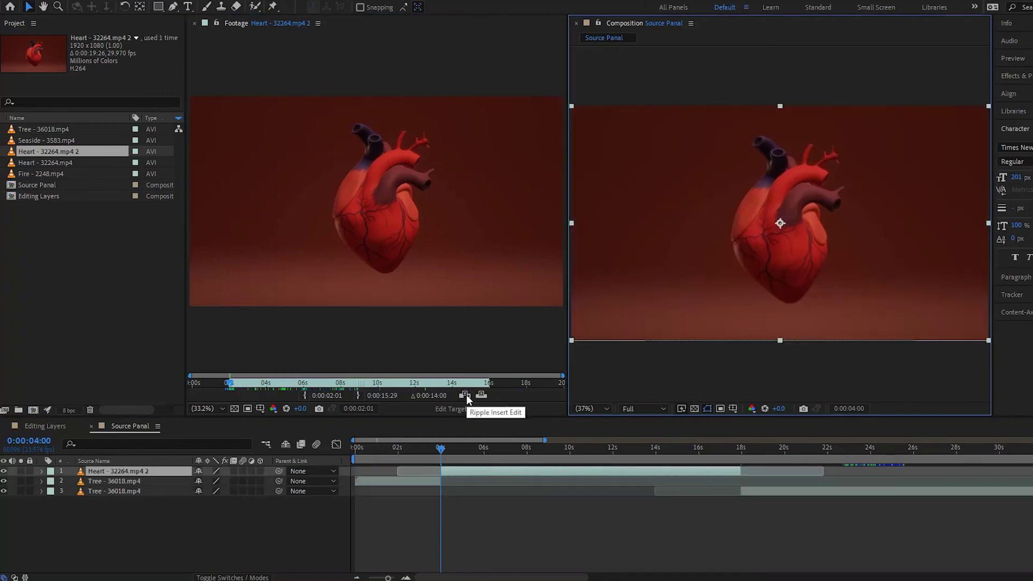
click(418, 480)
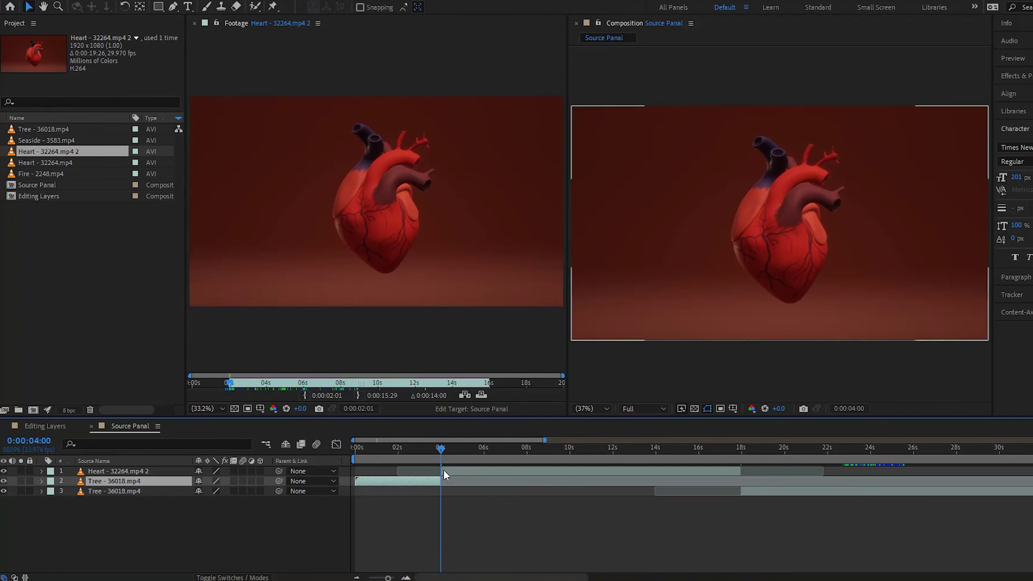
click(740, 451)
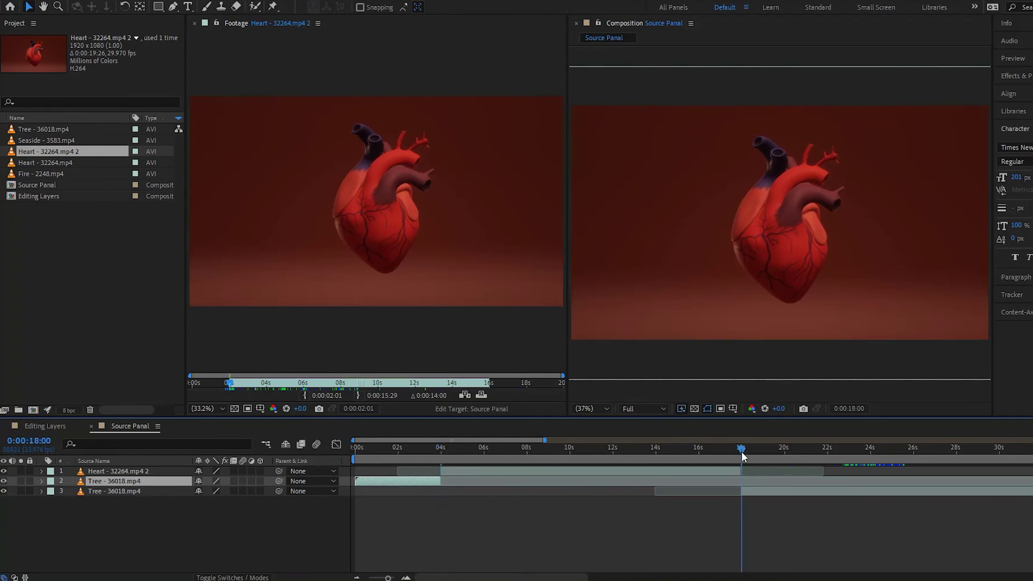
click(751, 490)
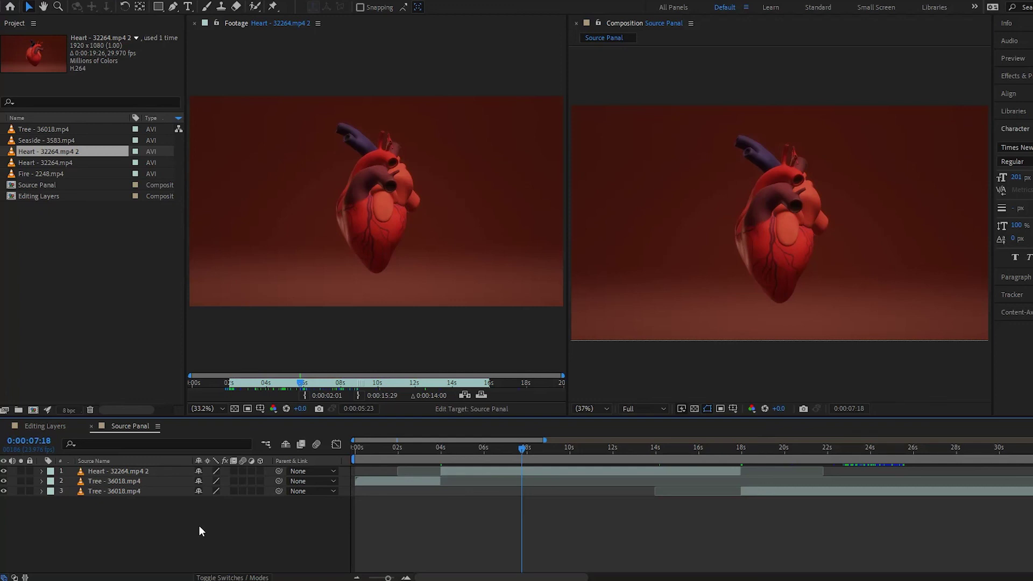
Close and reopen the Heart - 32264.mp4 2 footage viewer, and set the footage's Out point to 0:00:09:29.
click(195, 23)
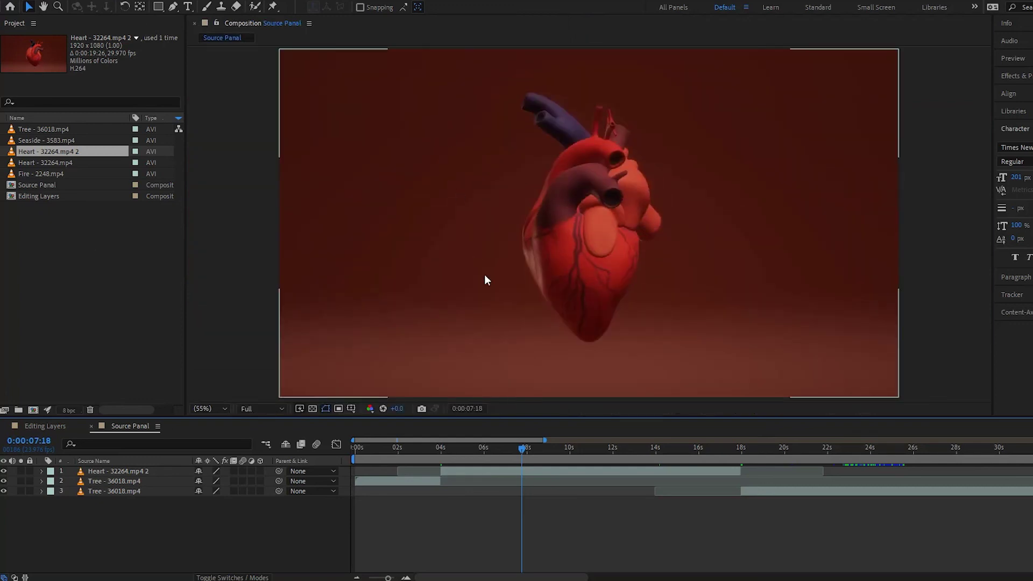
click(131, 470)
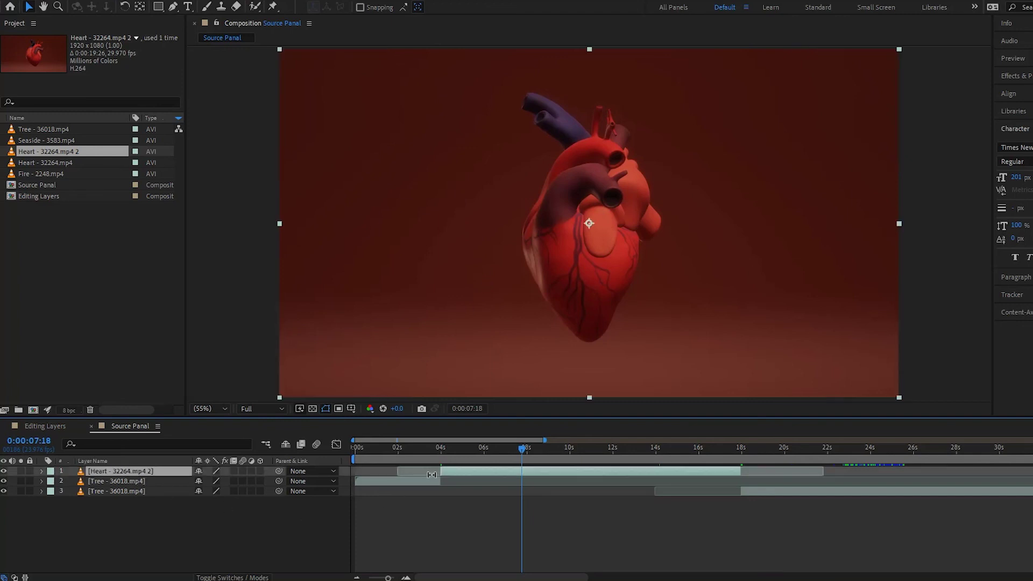
double_click(13, 153)
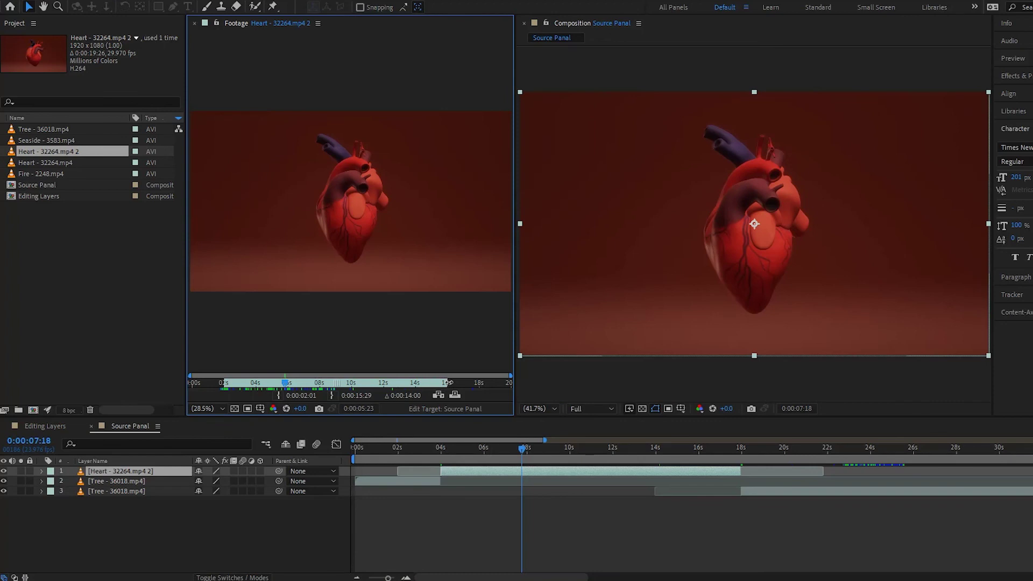
drag(445, 383, 351, 383)
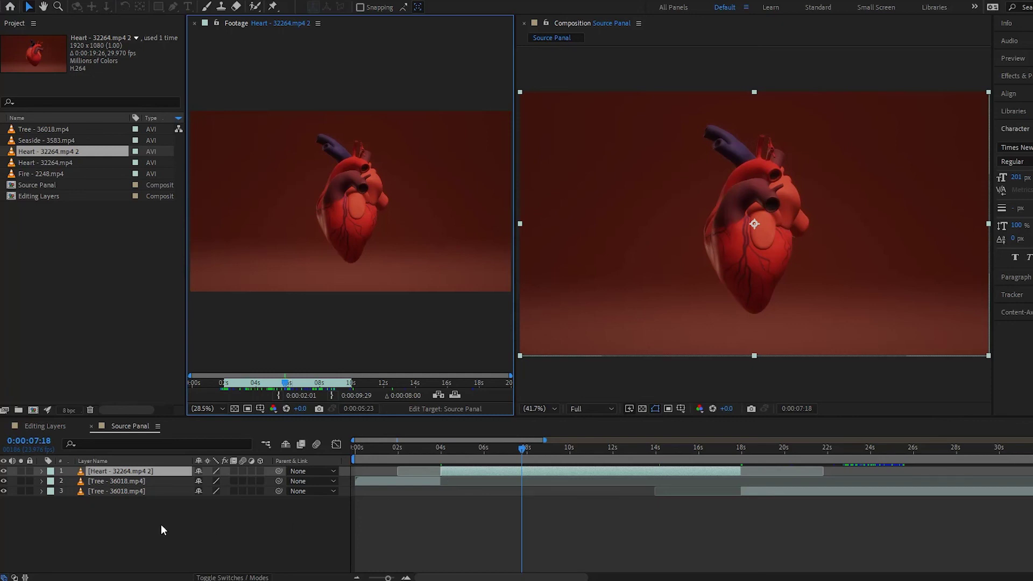
Open the Heart layer in its own widened layer viewer and set its In point to 0:00:04:00.
double_click(150, 473)
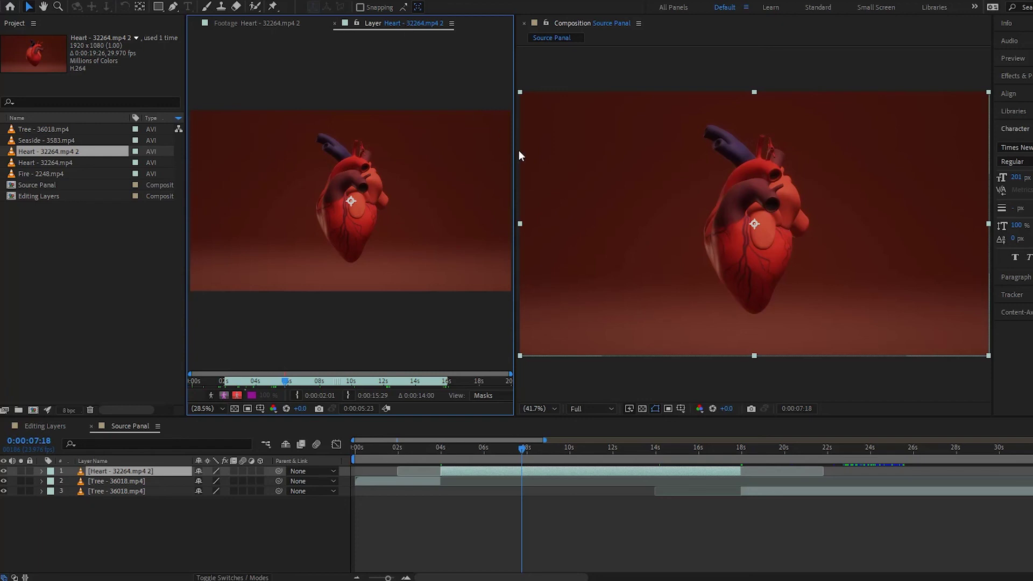
drag(515, 154, 790, 156)
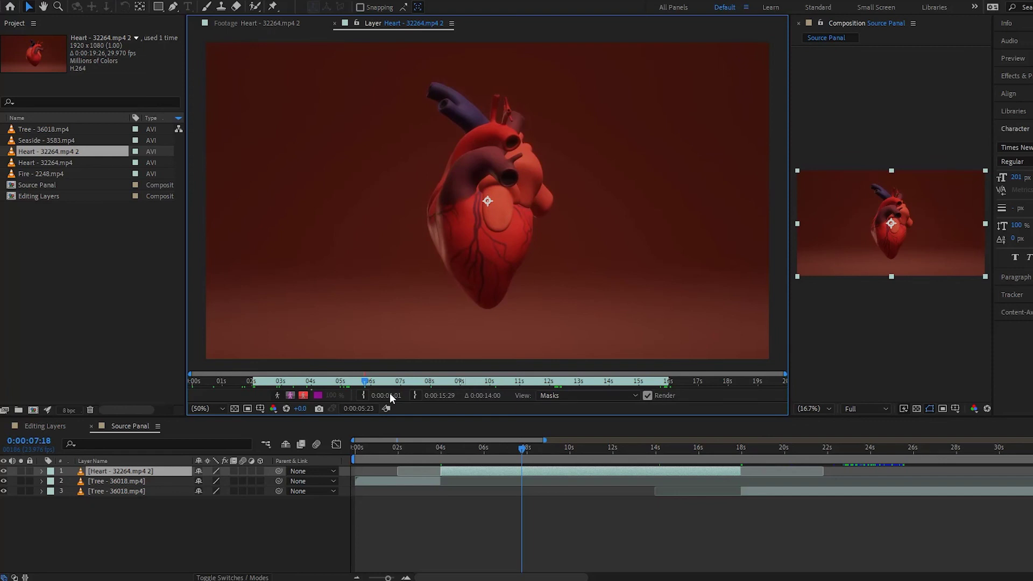
click(311, 384)
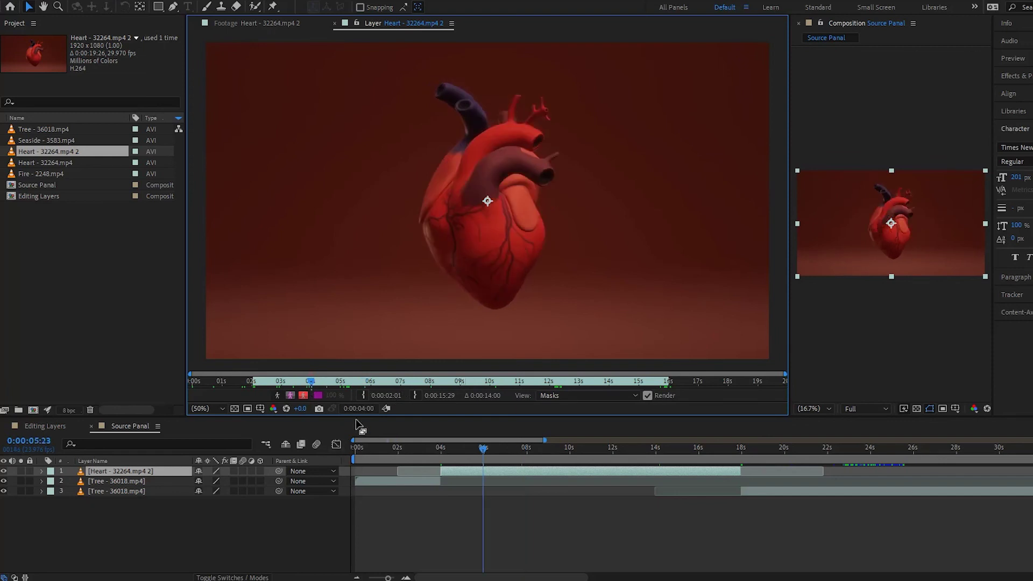
click(364, 394)
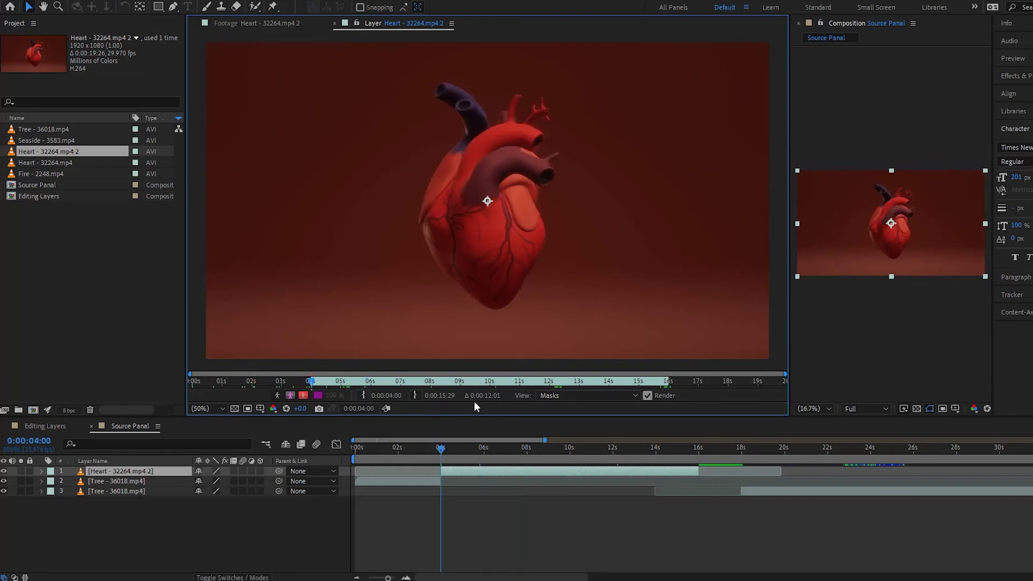
Set the Heart layer's Out point to 0:00:11:27 and move the current time back one frame.
click(548, 382)
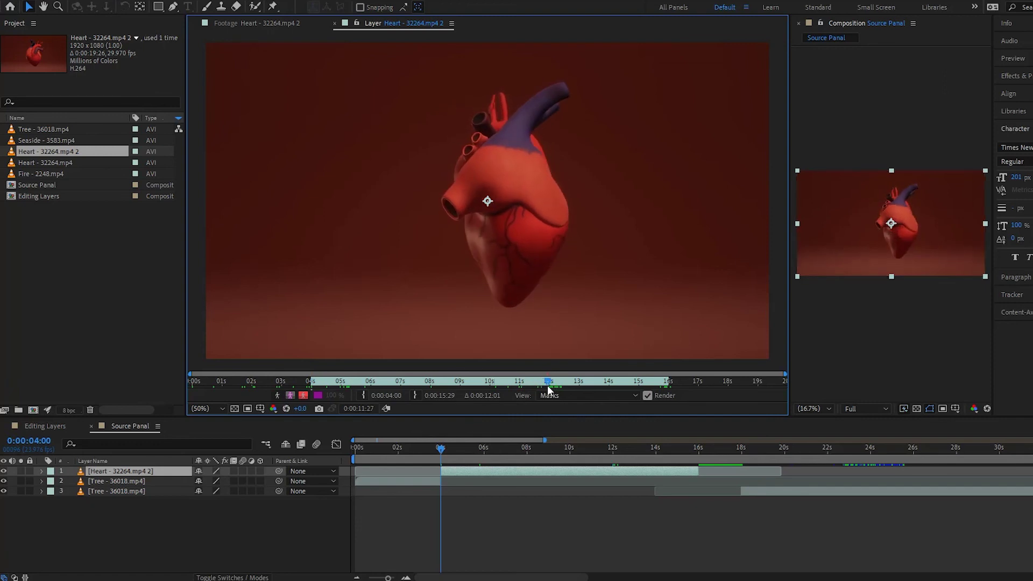
click(414, 395)
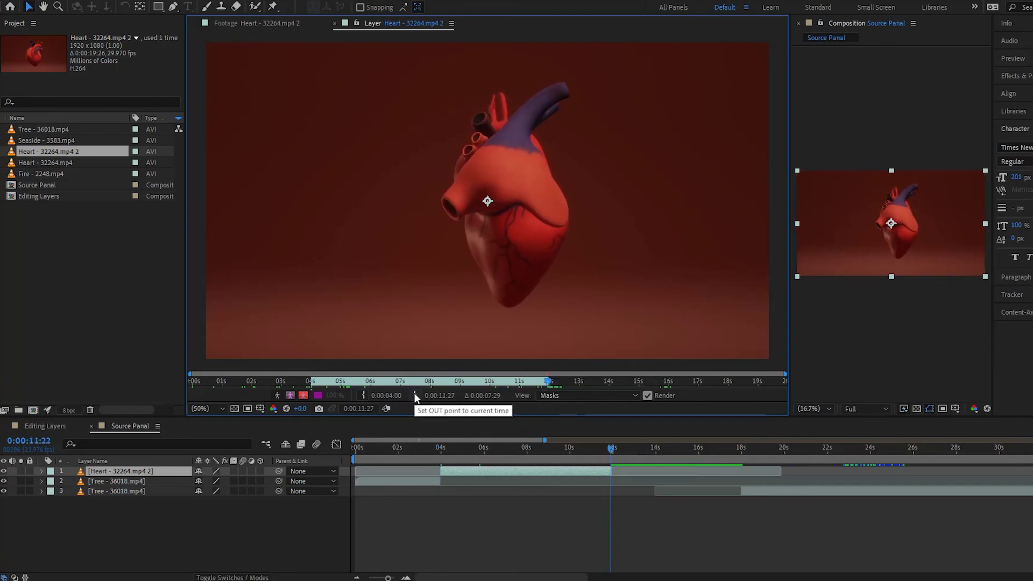
key(Page_Up)
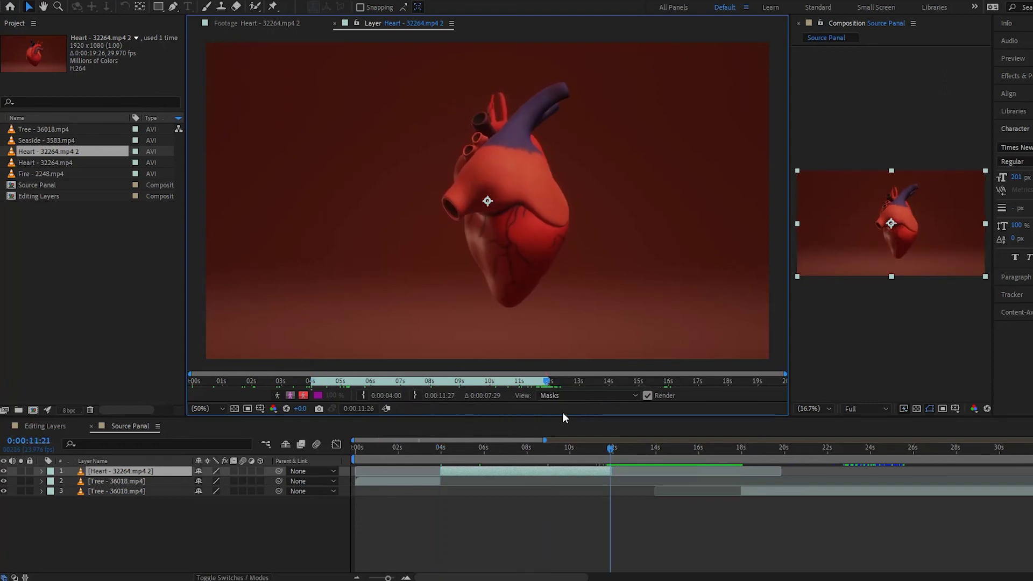
Trim the Heart layer's Out point to 0:00:07:28, and paint red freehand strokes beside the heart with the Brush tool.
drag(547, 374, 430, 374)
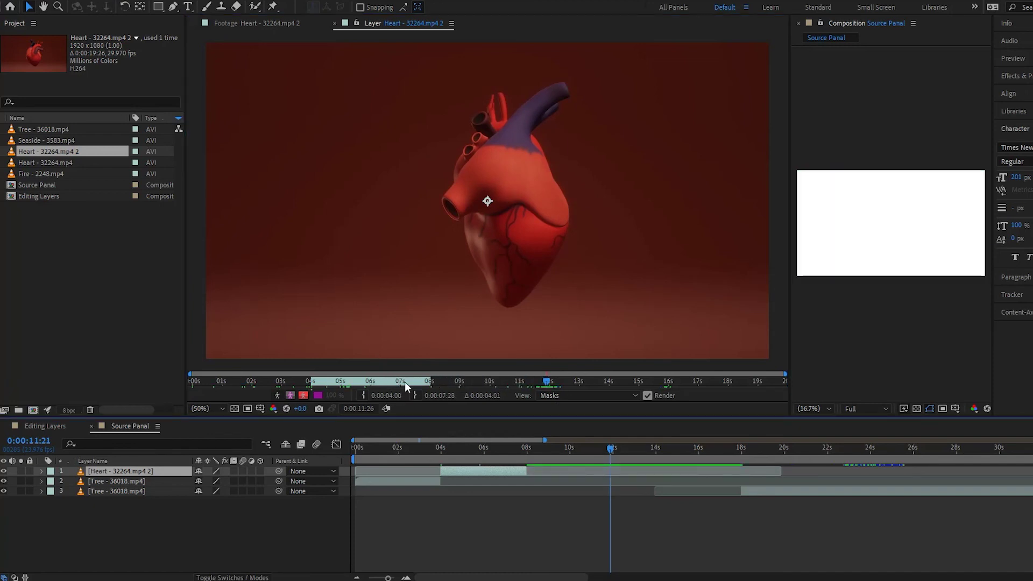
click(480, 447)
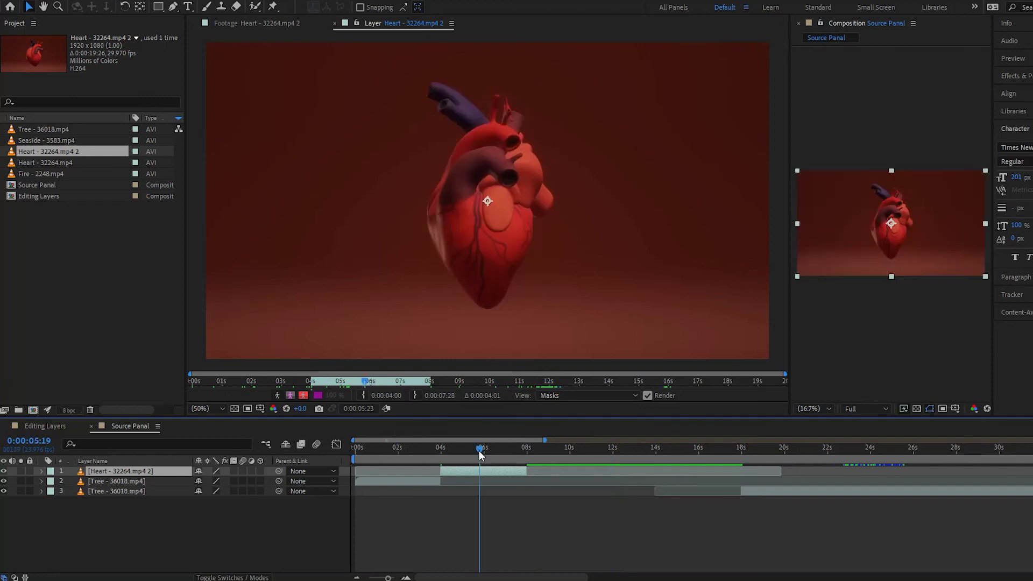
click(207, 7)
mouse_move(338, 105)
mouse_down()
mouse_move(320, 215)
mouse_move(338, 156)
mouse_move(391, 183)
mouse_move(381, 216)
mouse_move(399, 162)
mouse_move(478, 155)
mouse_move(441, 181)
mouse_up()
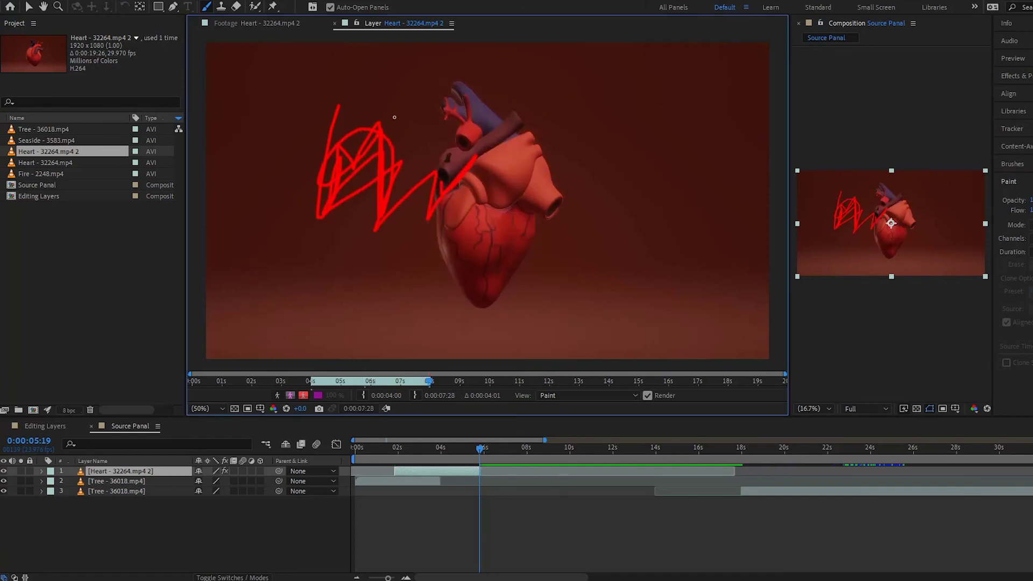
Clone a sample from the lower heart onto the background right of the heart, and scribble over the cloned area with the Eraser.
click(221, 8)
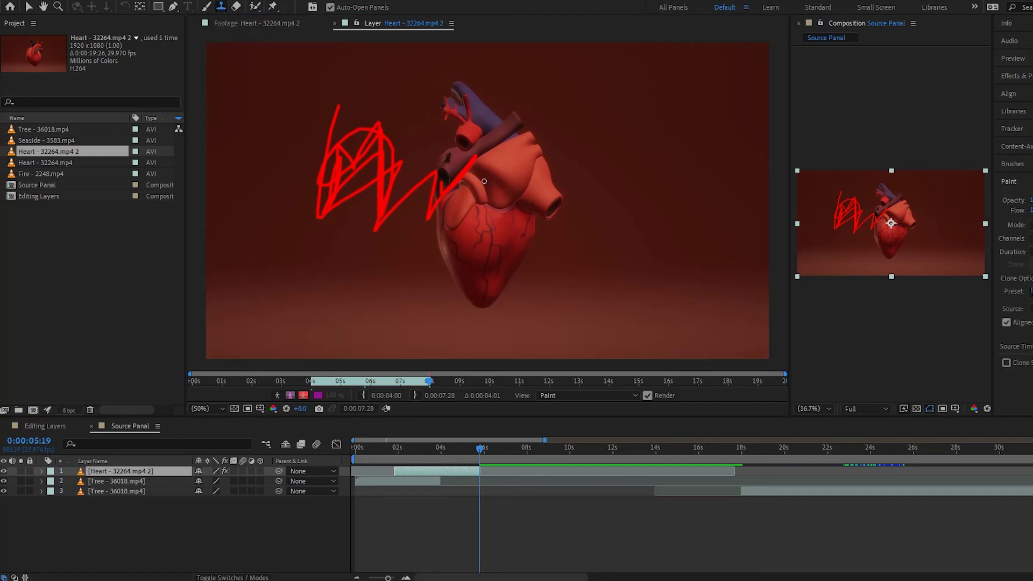
alt+click(482, 257)
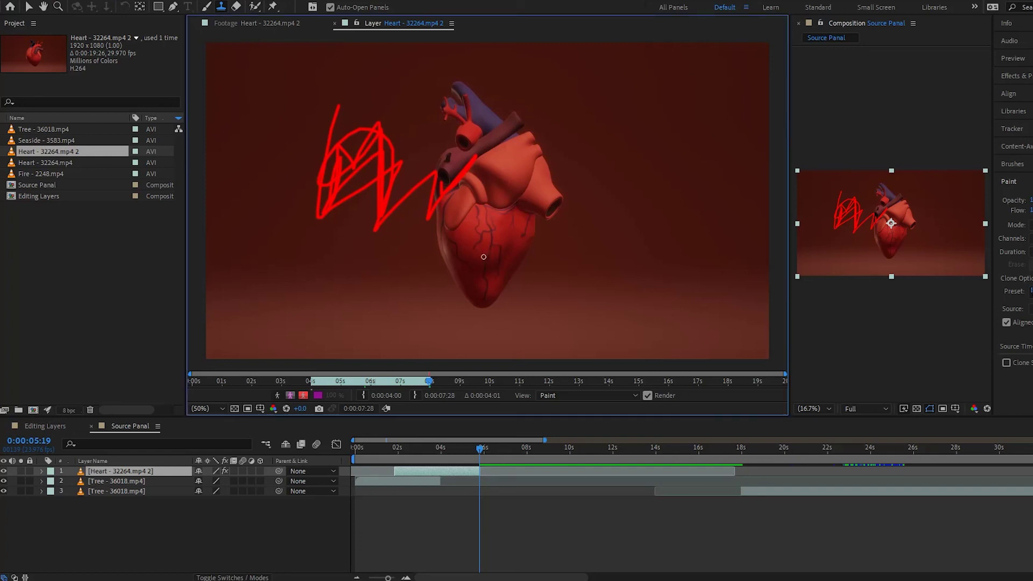
mouse_move(637, 102)
mouse_down()
mouse_move(625, 157)
mouse_move(633, 120)
mouse_move(644, 120)
mouse_move(659, 156)
mouse_move(667, 141)
mouse_move(648, 126)
mouse_up()
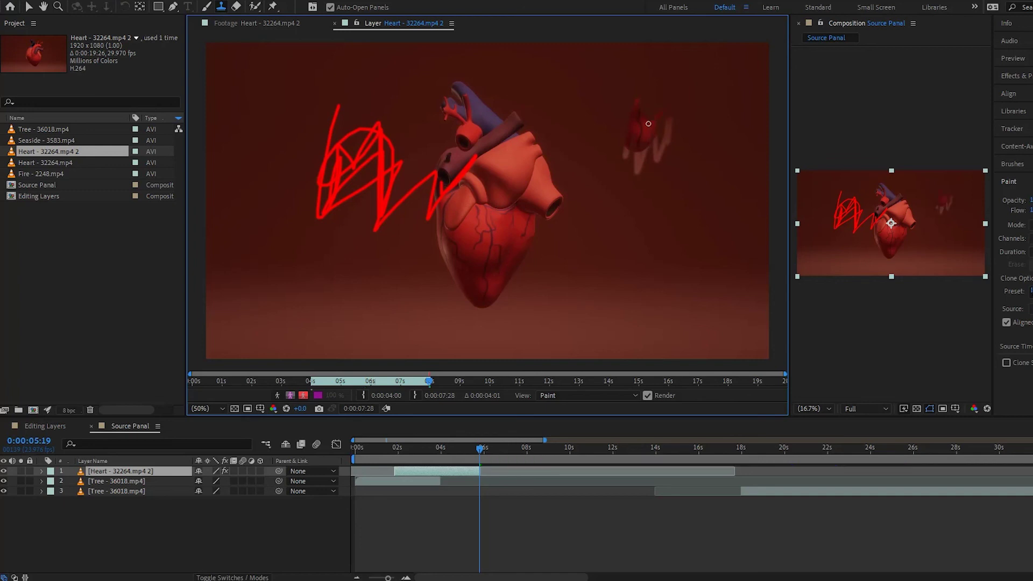
click(235, 6)
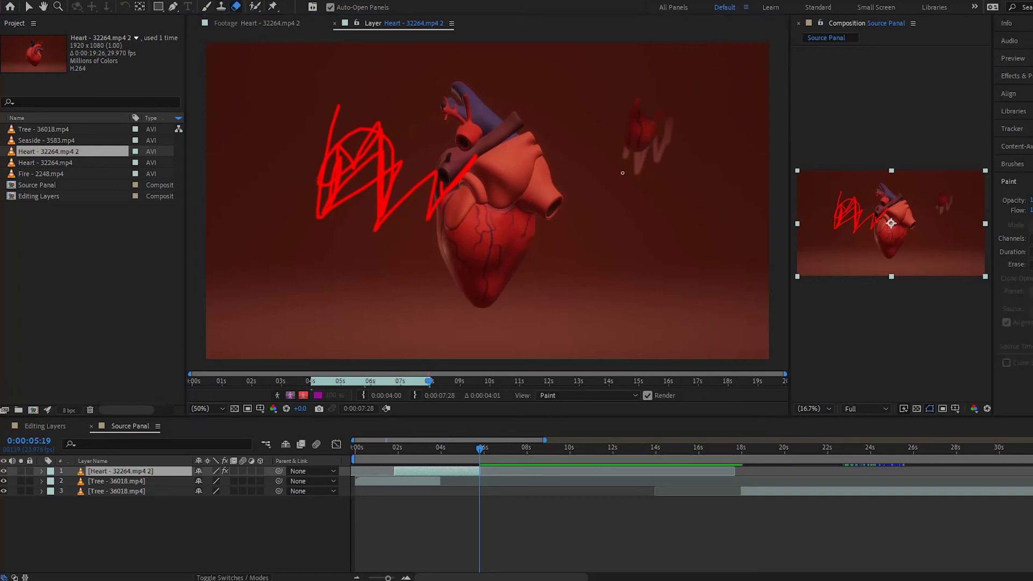
mouse_move(624, 176)
mouse_down()
mouse_move(674, 130)
mouse_move(653, 151)
mouse_move(642, 132)
mouse_move(649, 99)
mouse_move(622, 132)
mouse_move(651, 135)
mouse_up()
Draw foreground strokes with the Roto Brush on the background in the upper-left area of the Heart footage.
click(256, 6)
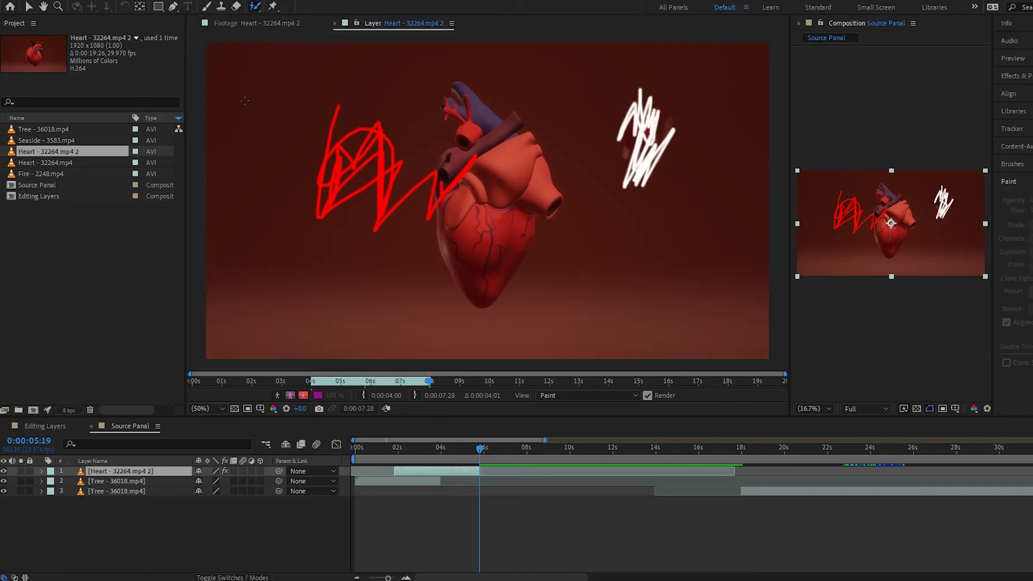
drag(245, 103, 264, 162)
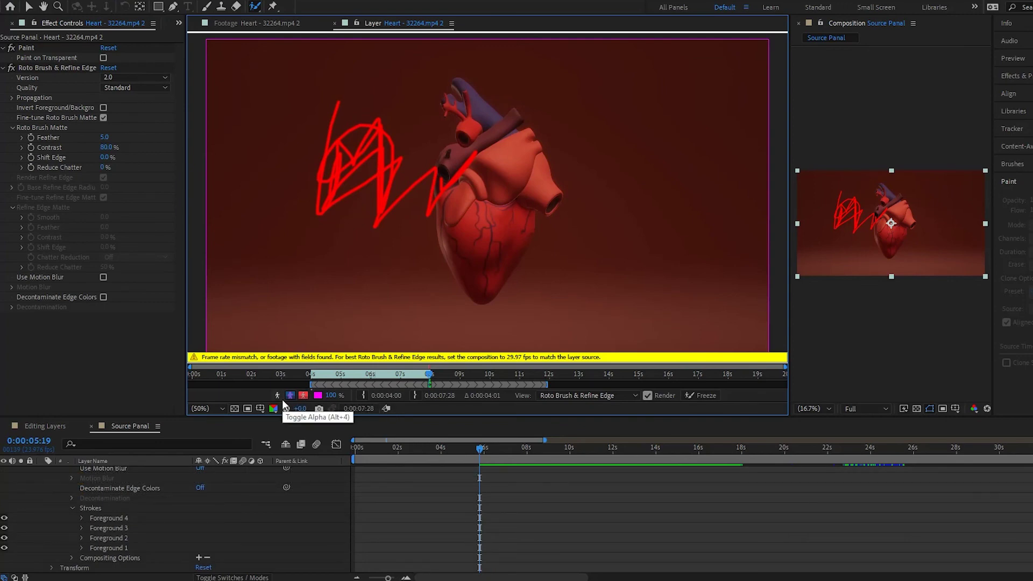
Compare the Heart layer's Anchor Point Path, Paint, and Roto Brush & Refine Edge views.
click(547, 395)
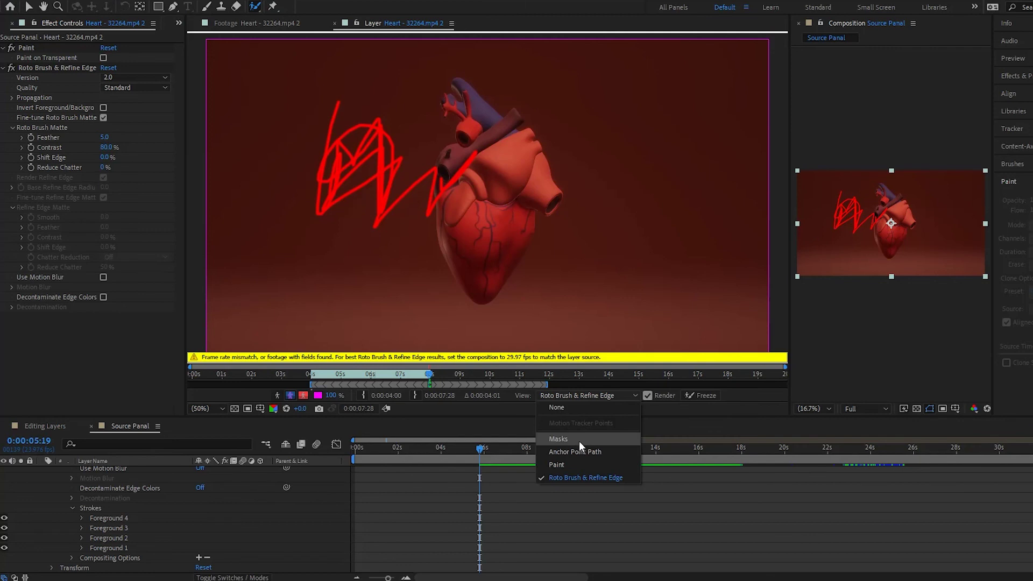
click(573, 452)
click(572, 395)
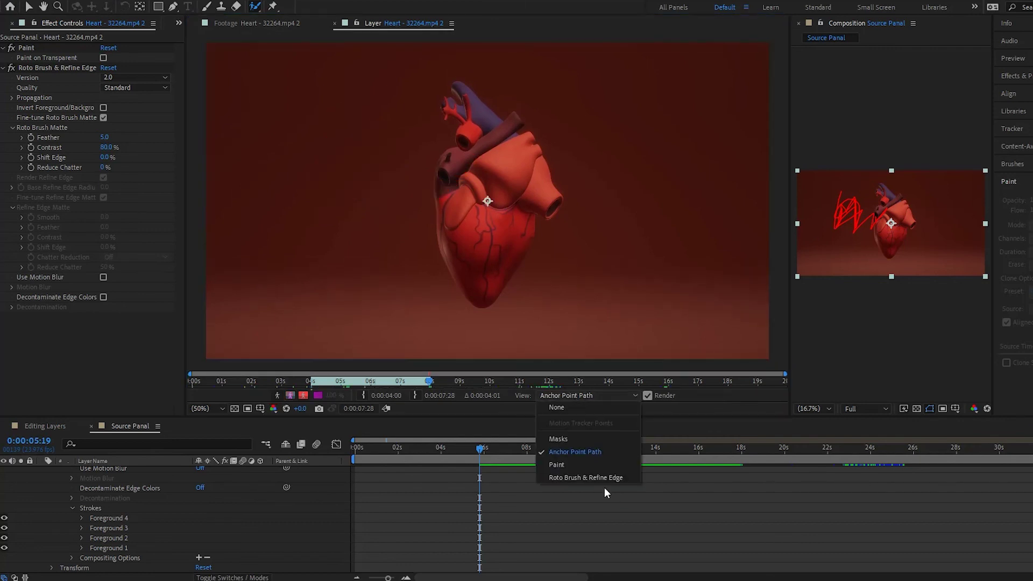
click(584, 466)
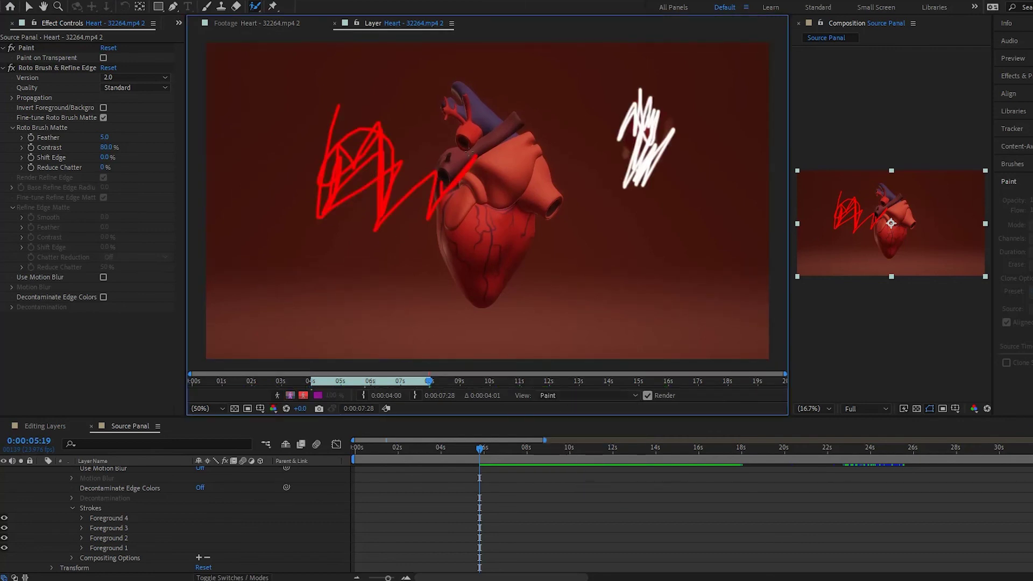
click(598, 393)
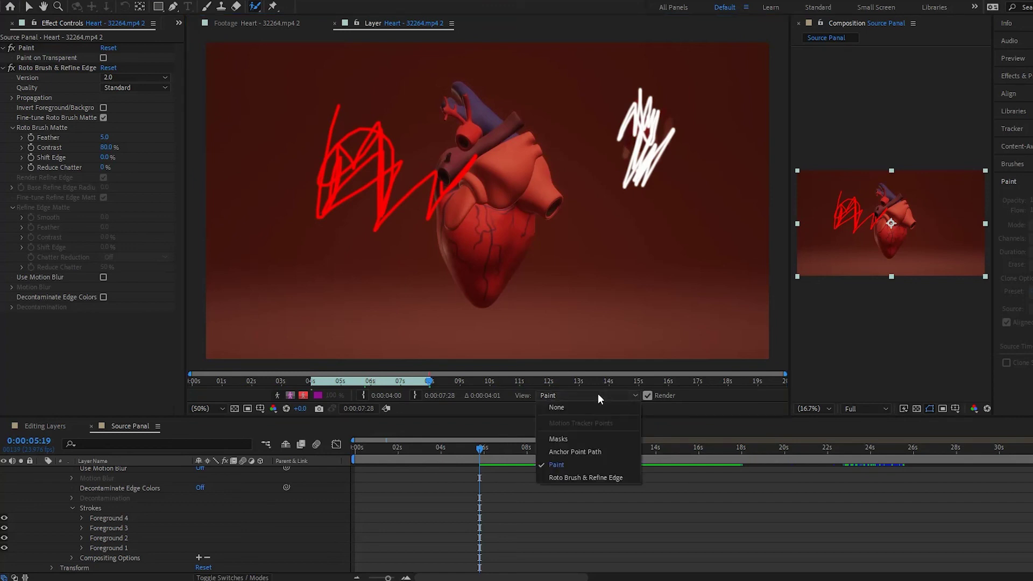
click(581, 476)
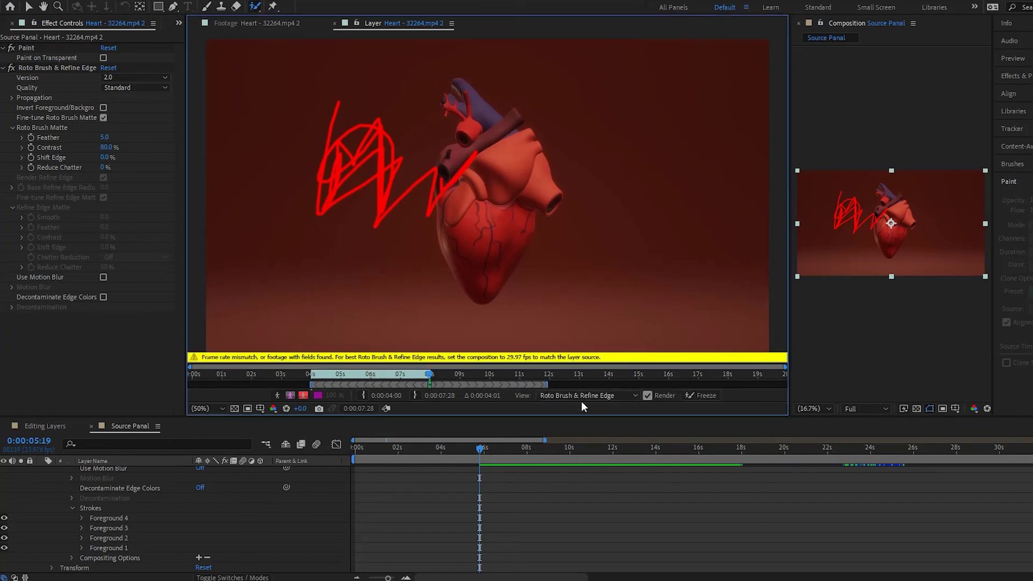